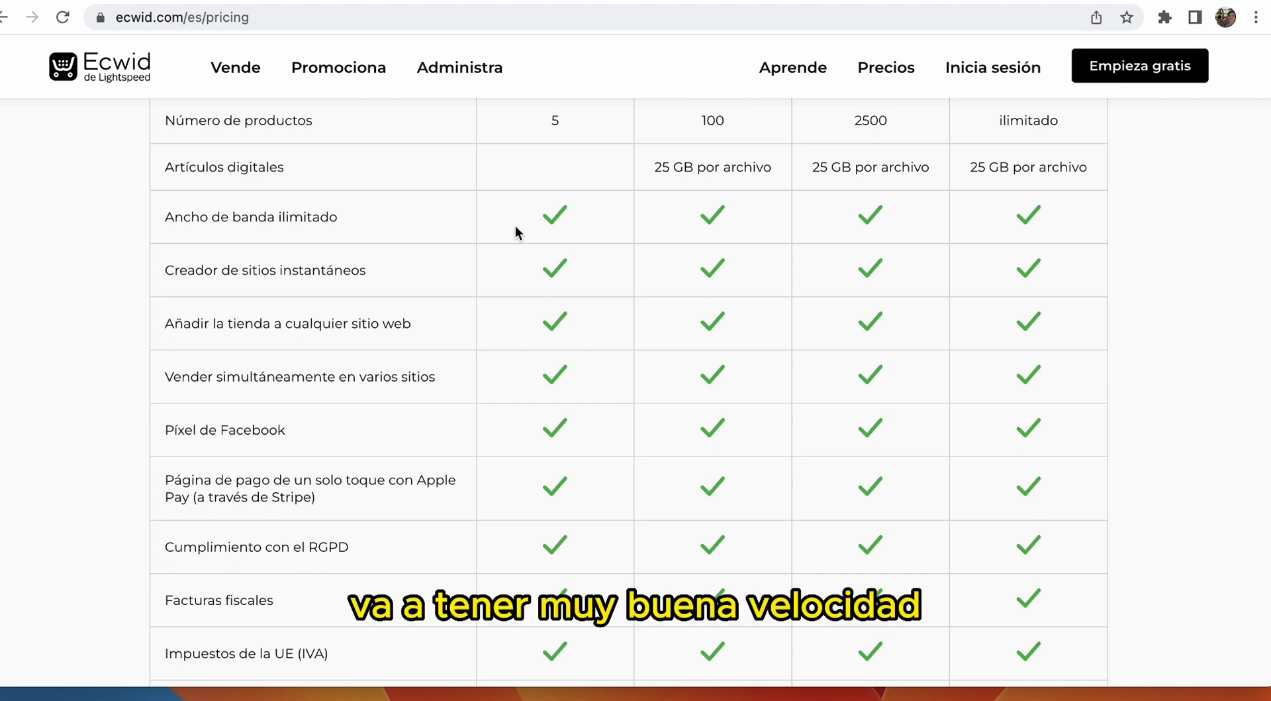
Open the free account registration form from the pricing page and check its name, email and password fields
scroll(515, 226, up, 20)
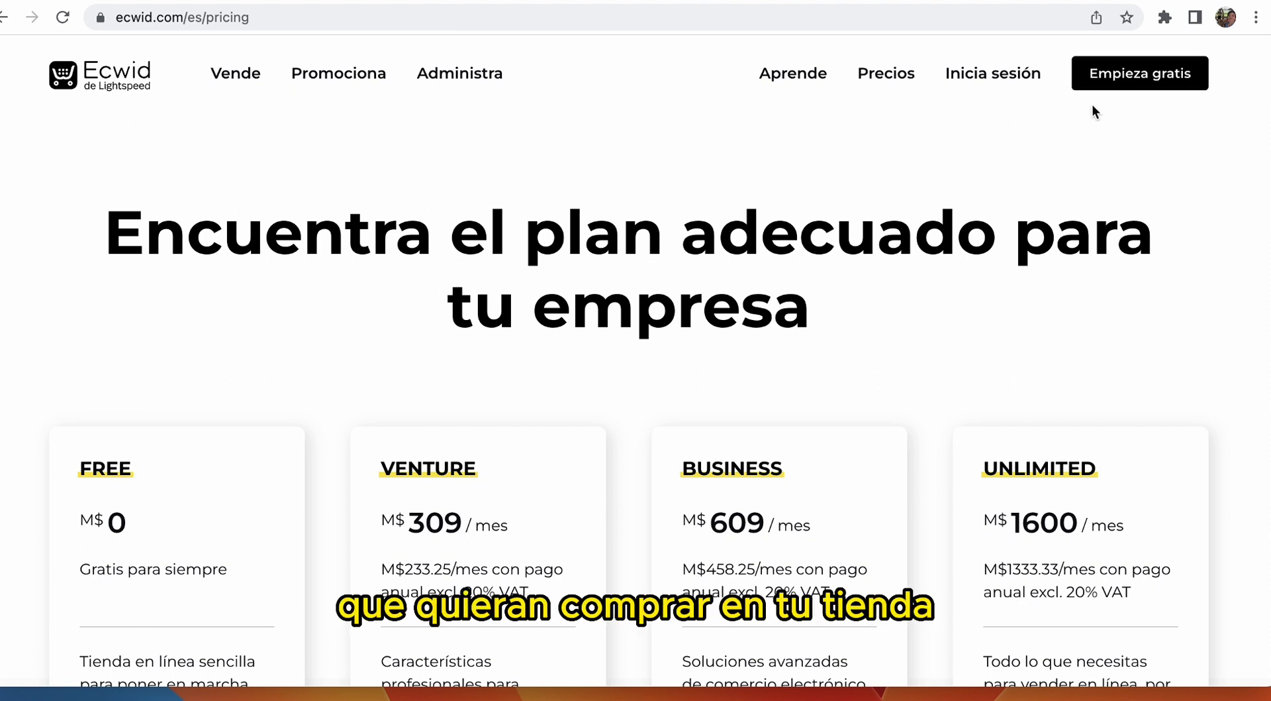
click(1129, 82)
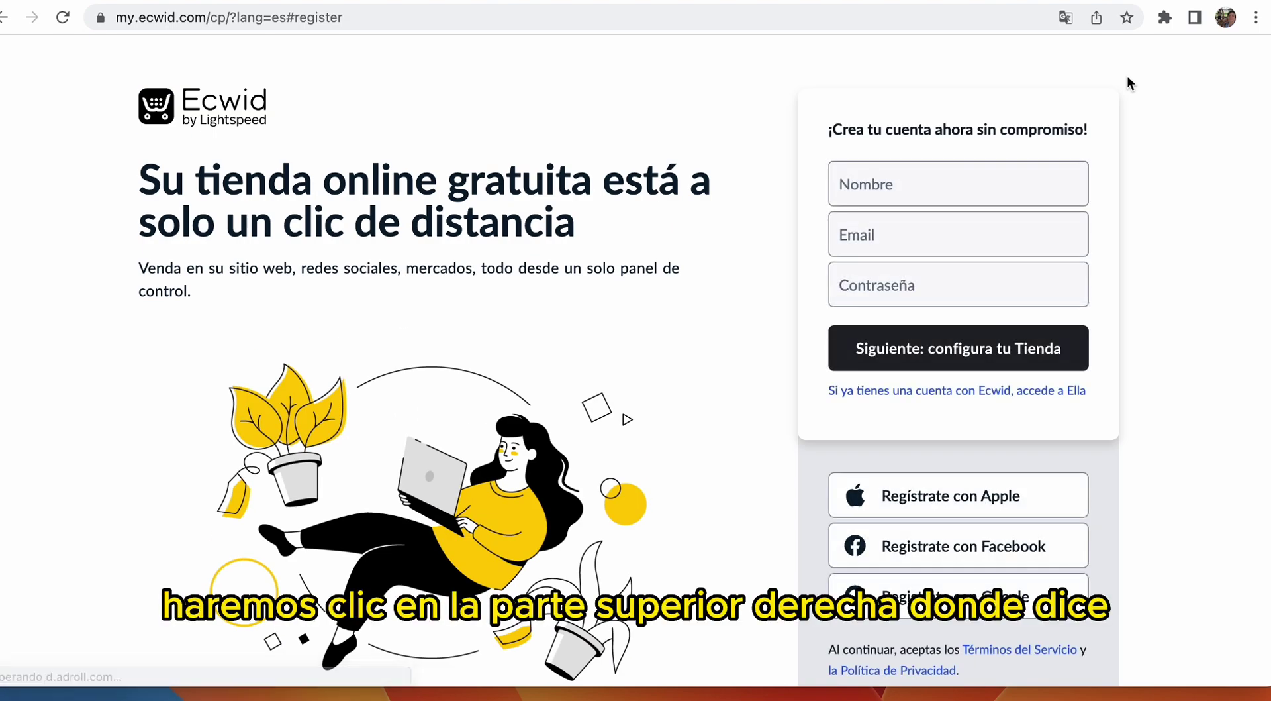
click(931, 179)
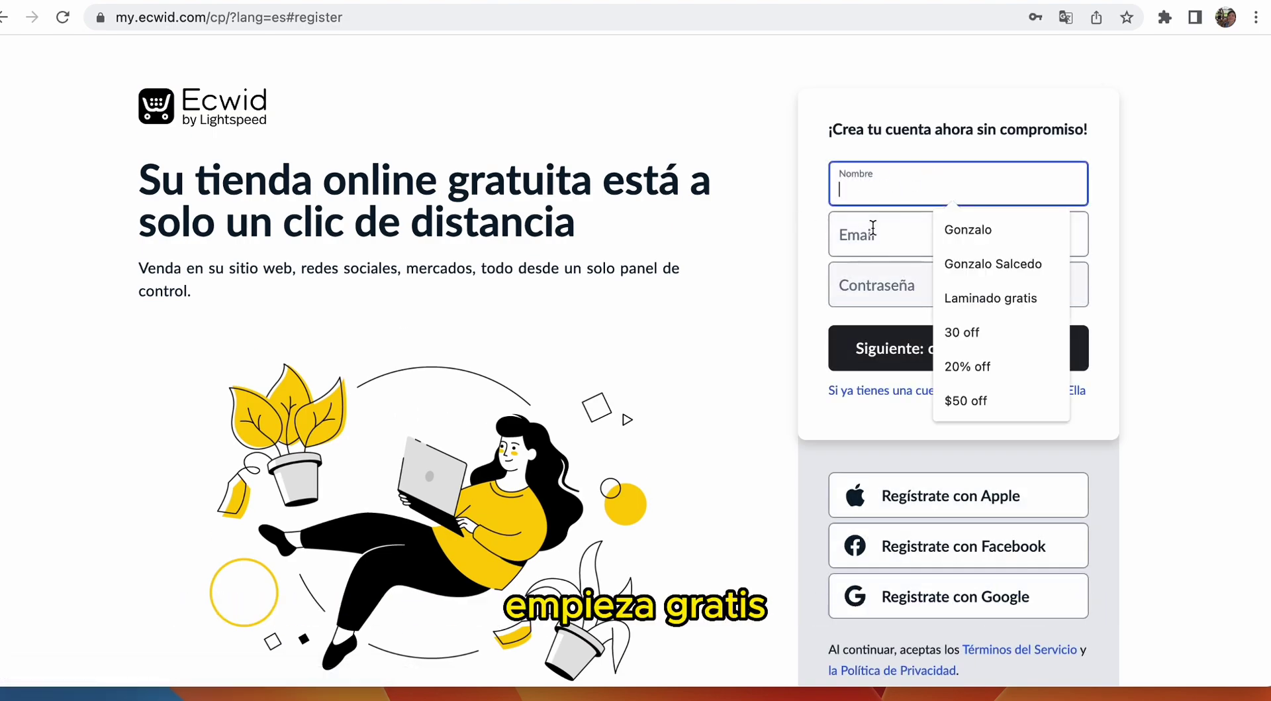
click(891, 255)
click(972, 290)
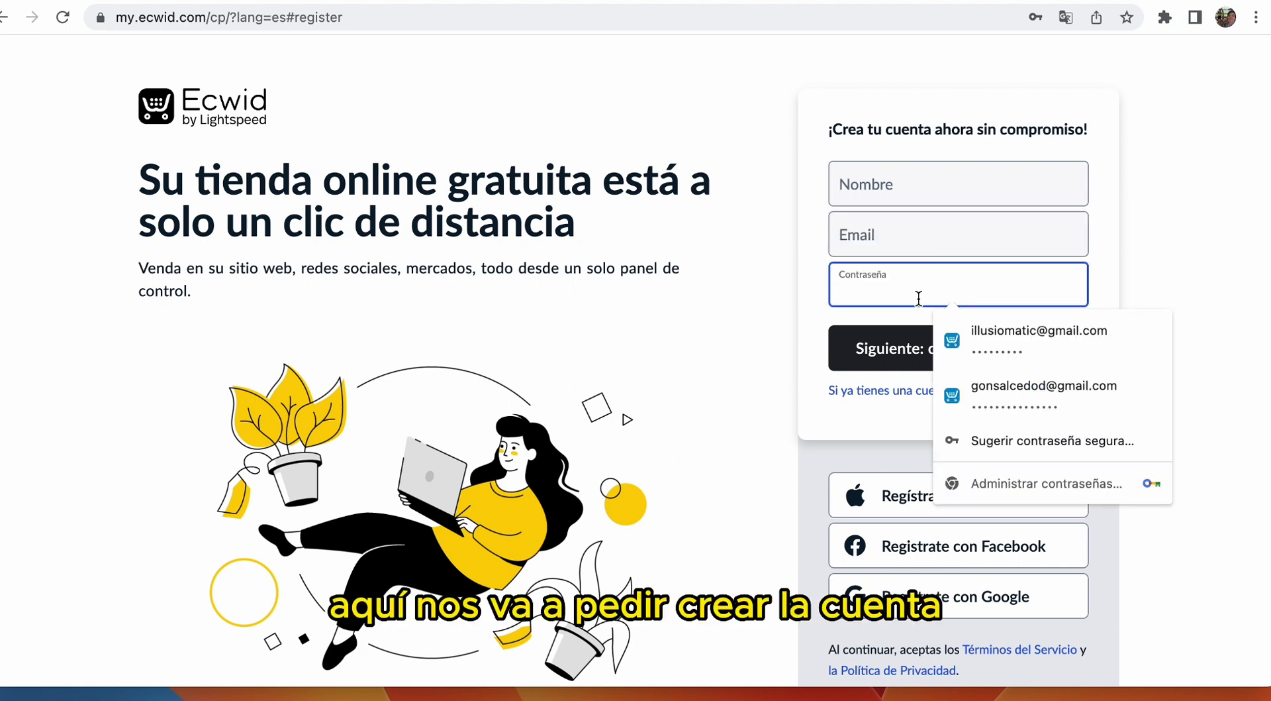
click(792, 318)
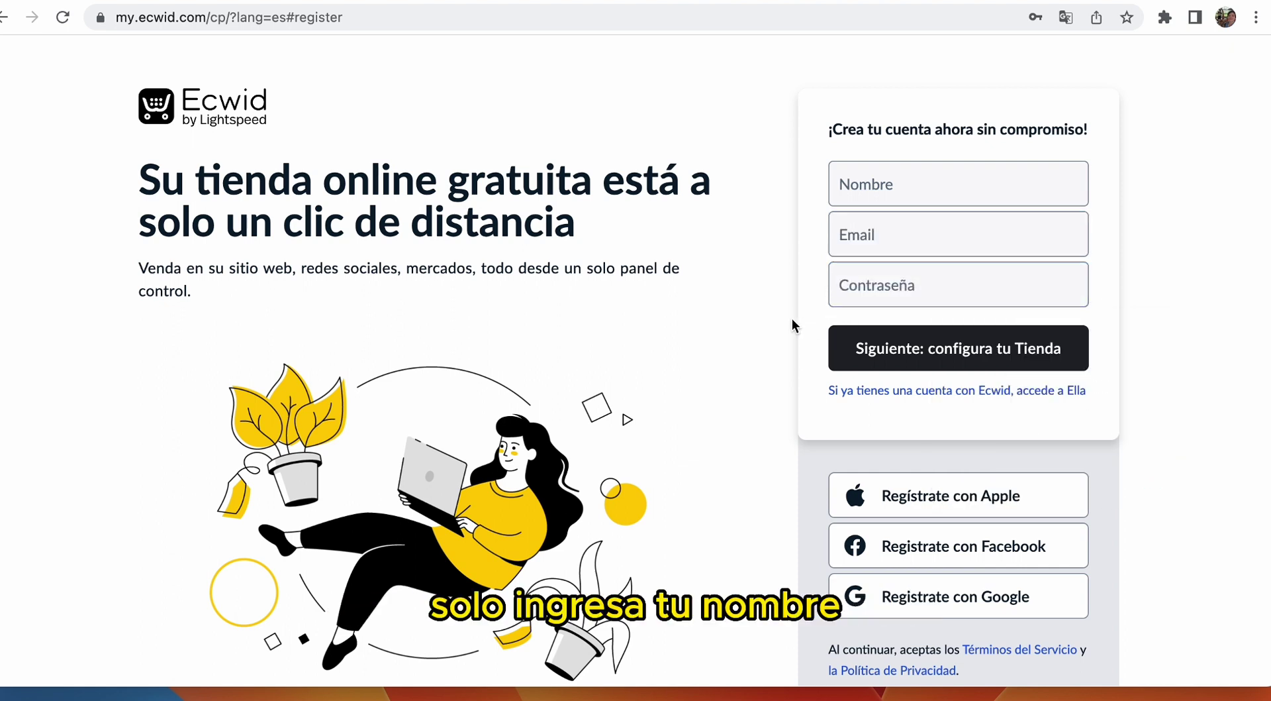
Switch to signing in with an existing account, fill in the saved email and account password, and log in
click(880, 391)
click(915, 193)
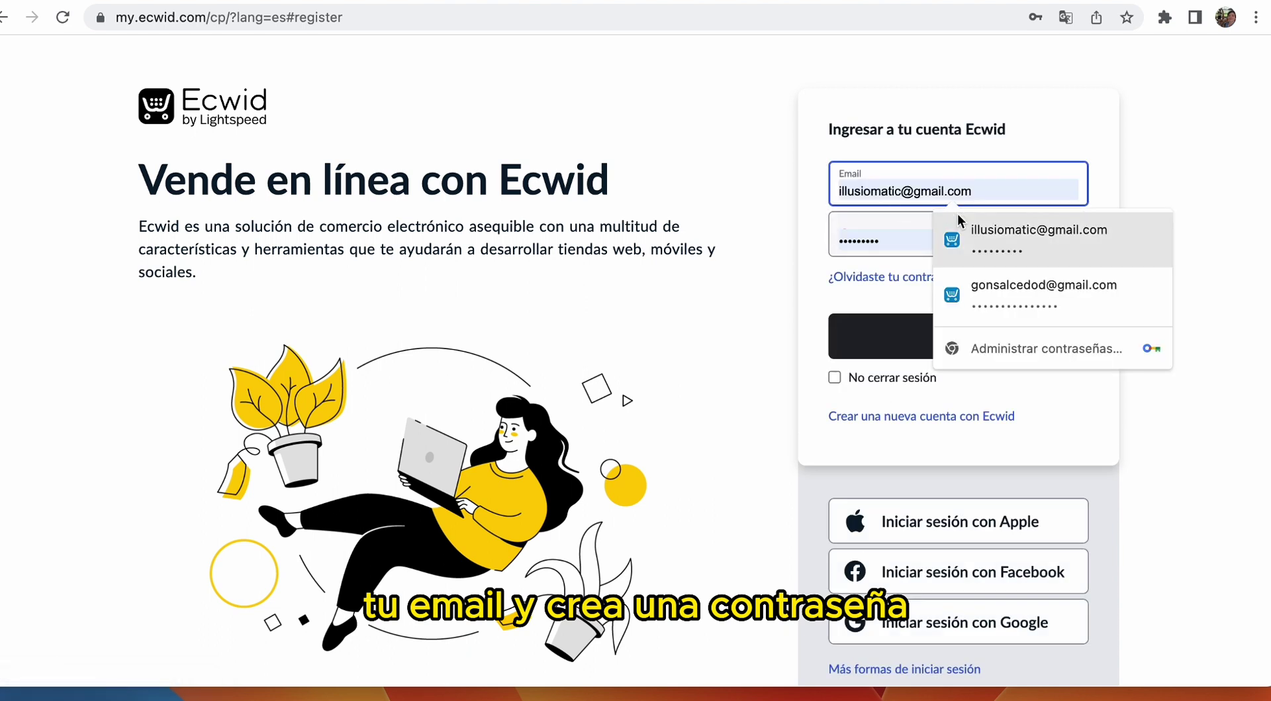
click(989, 284)
click(924, 331)
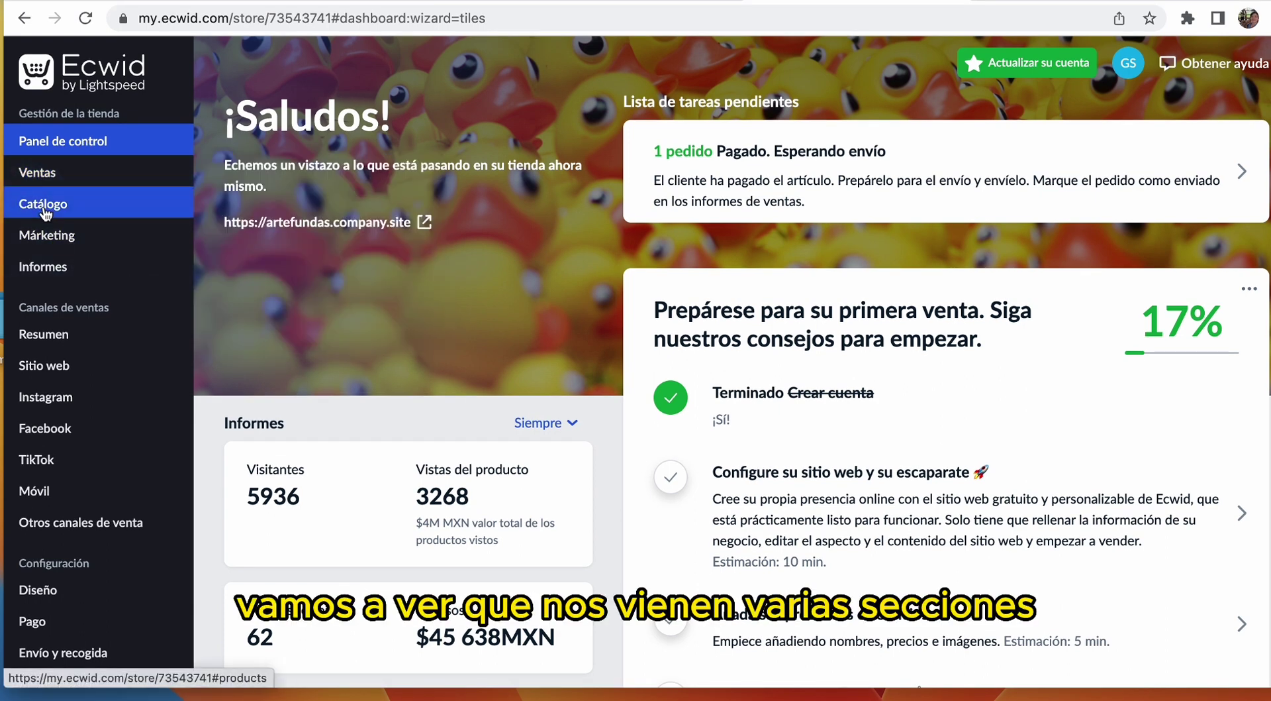
Open the store's general configuration from the dashboard
mouse_move(45, 214)
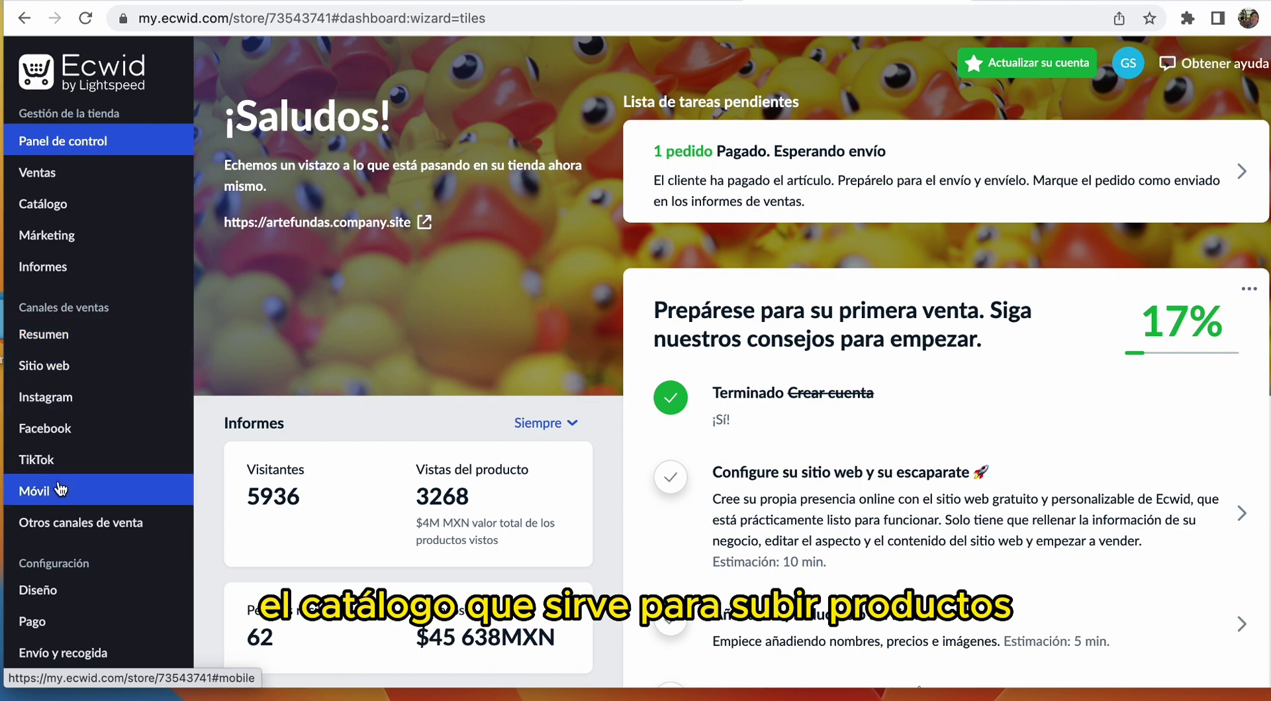
scroll(73, 491, down, 5)
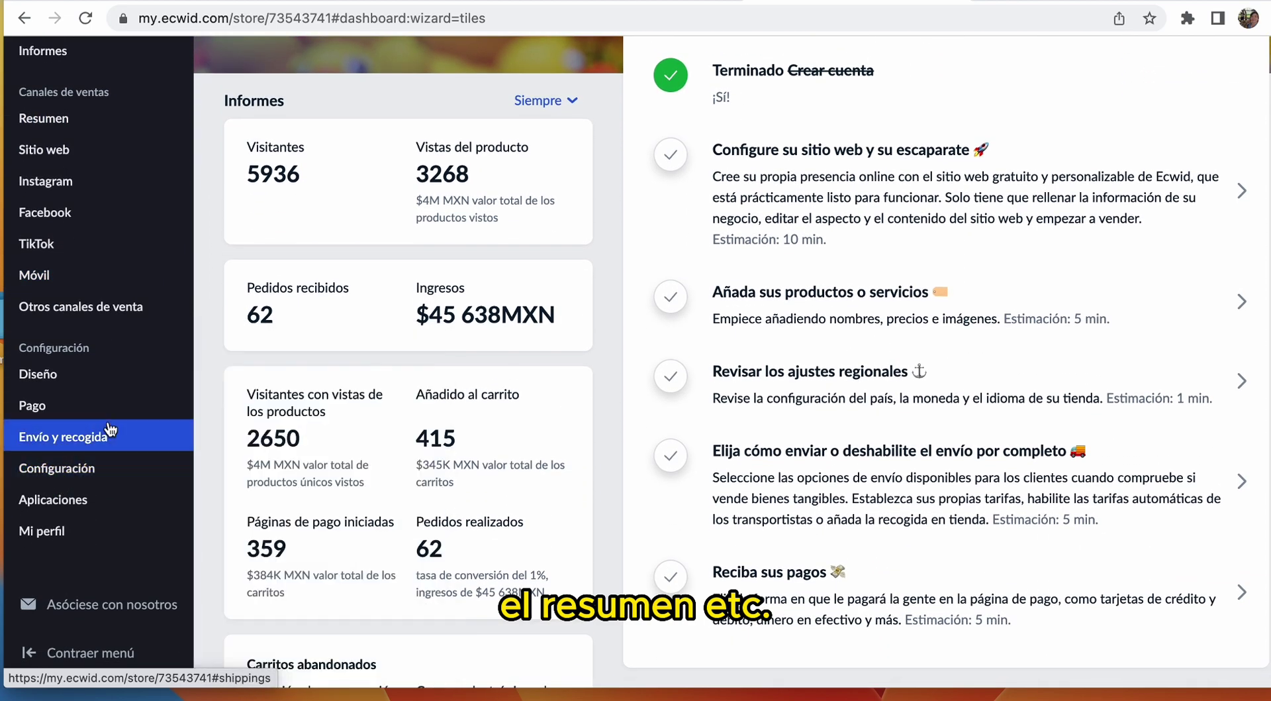
click(80, 467)
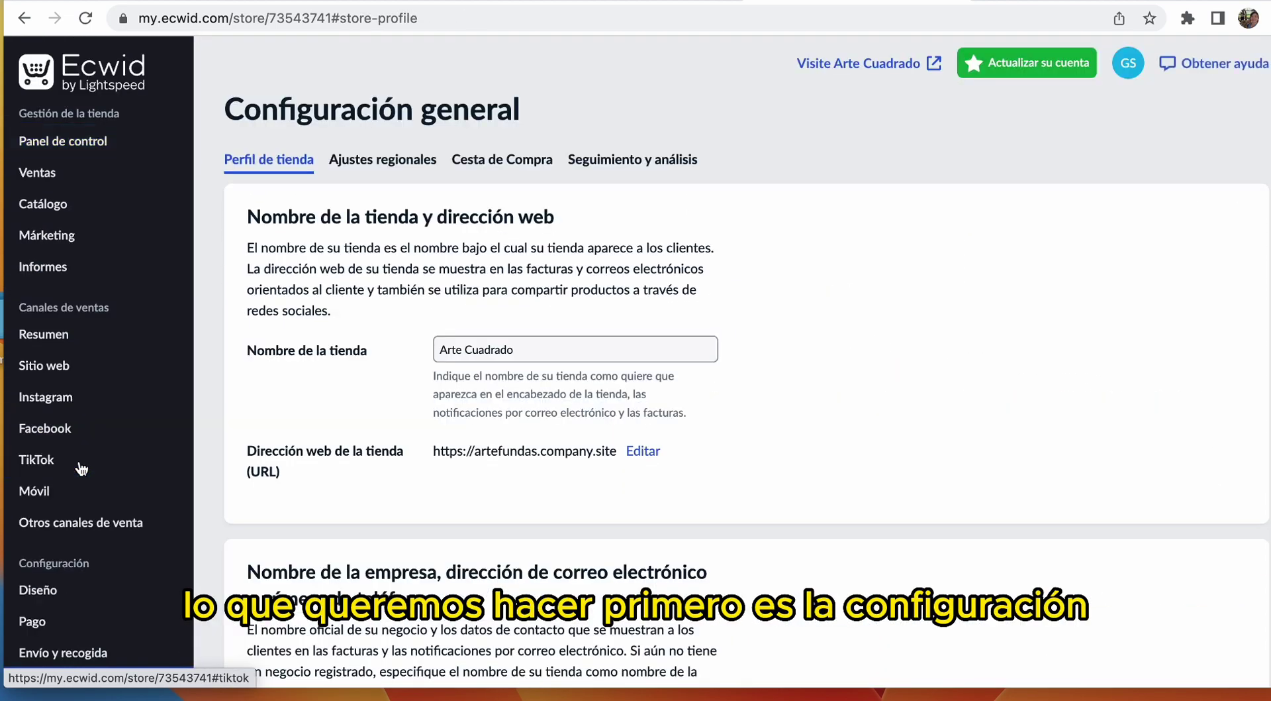
Review the store name and web address, then the company's name, email, phone number and address fields in the store profile
triple_click(556, 354)
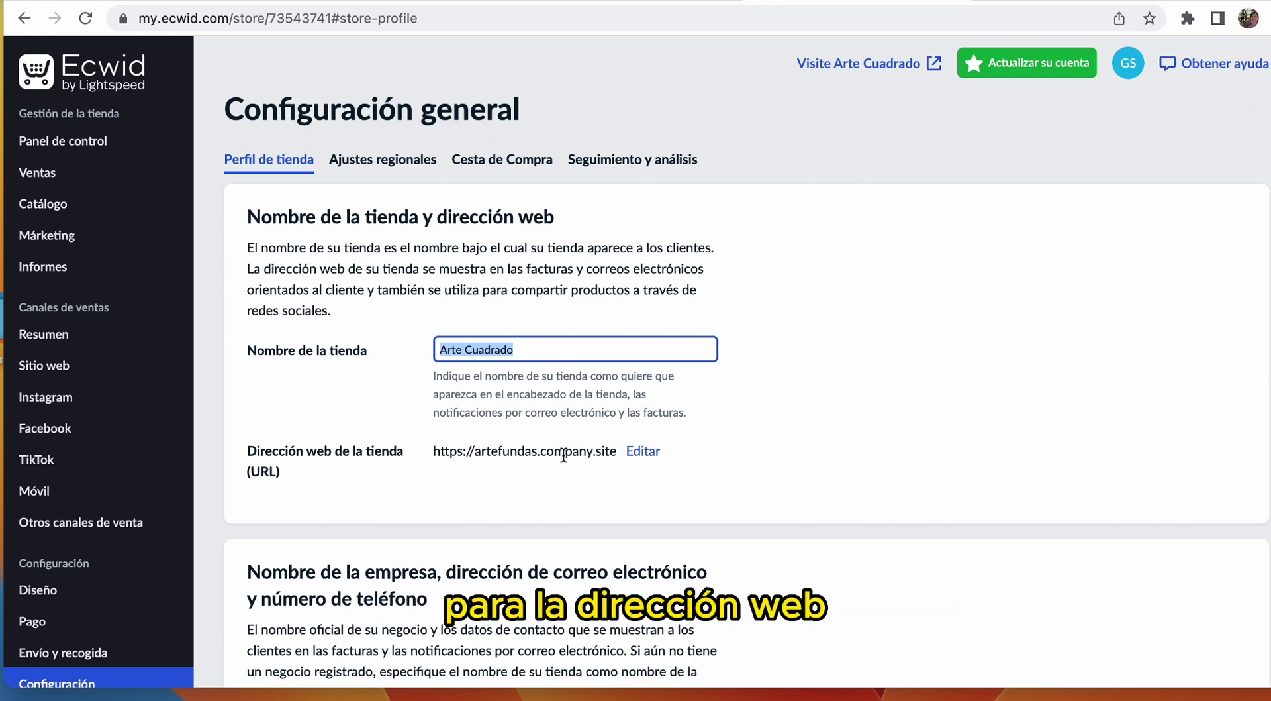
double_click(511, 450)
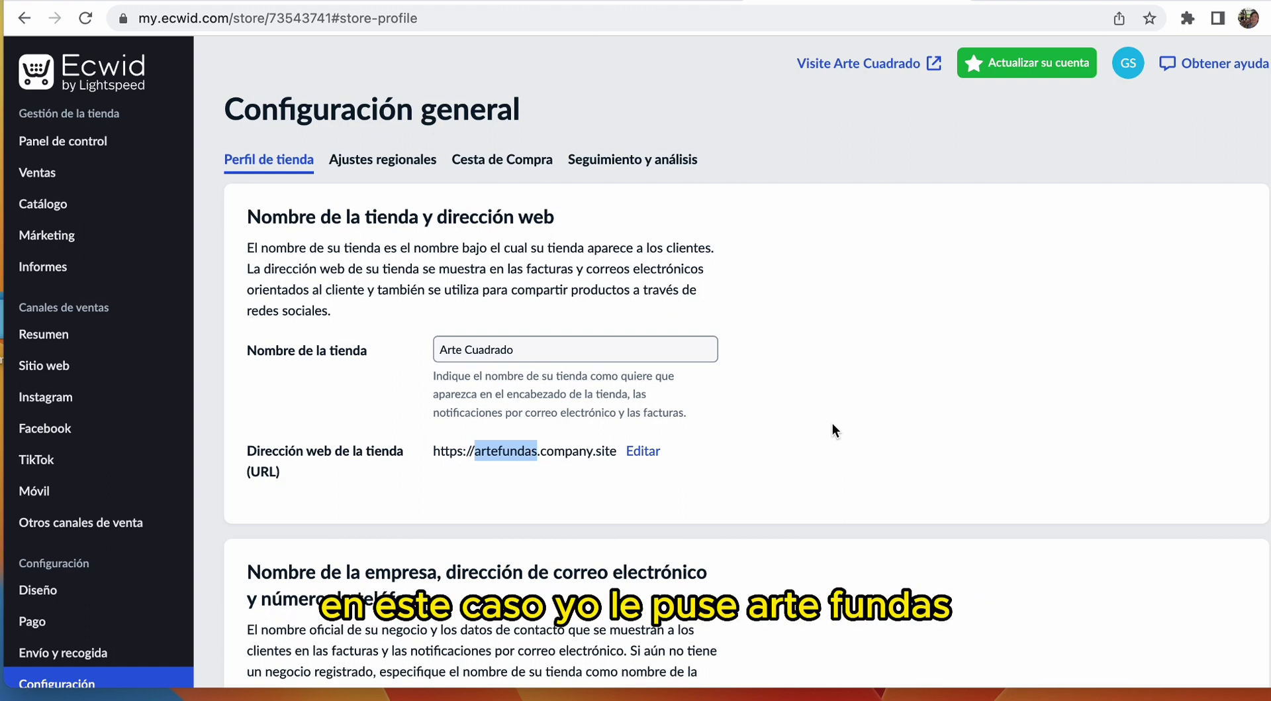
drag(542, 452, 611, 452)
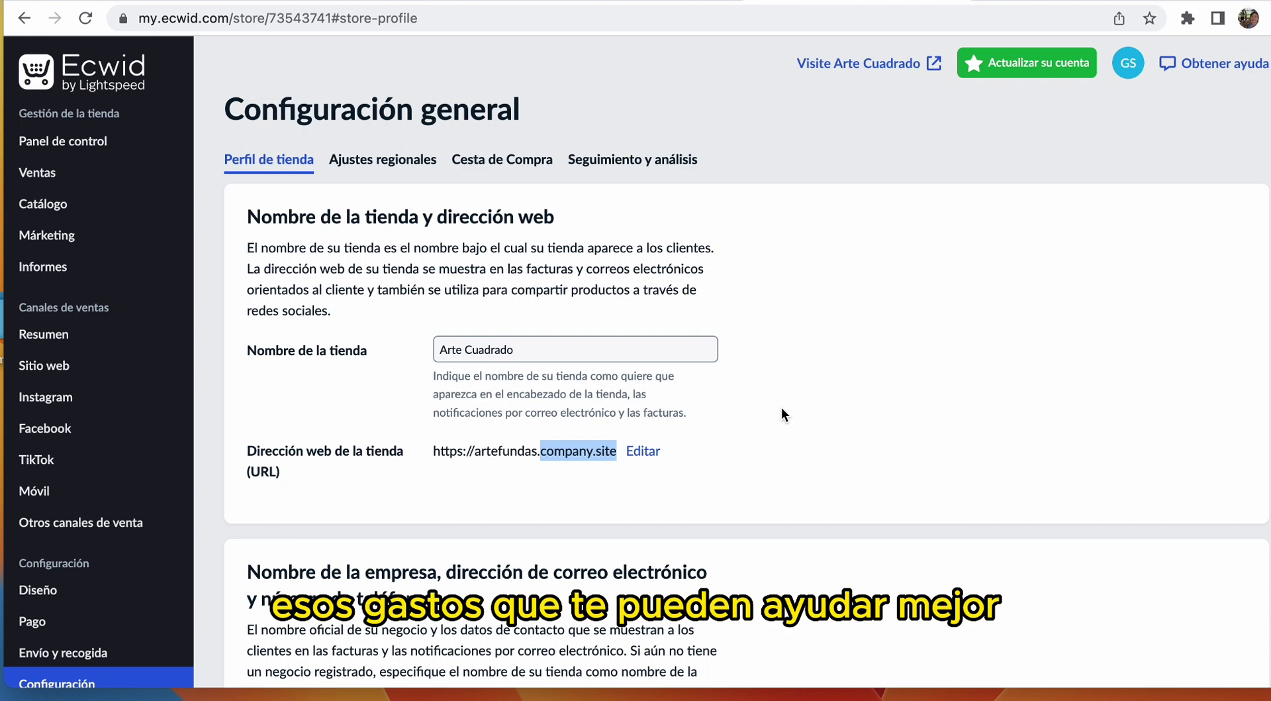
scroll(781, 409, down, 2)
scroll(782, 414, down, 4)
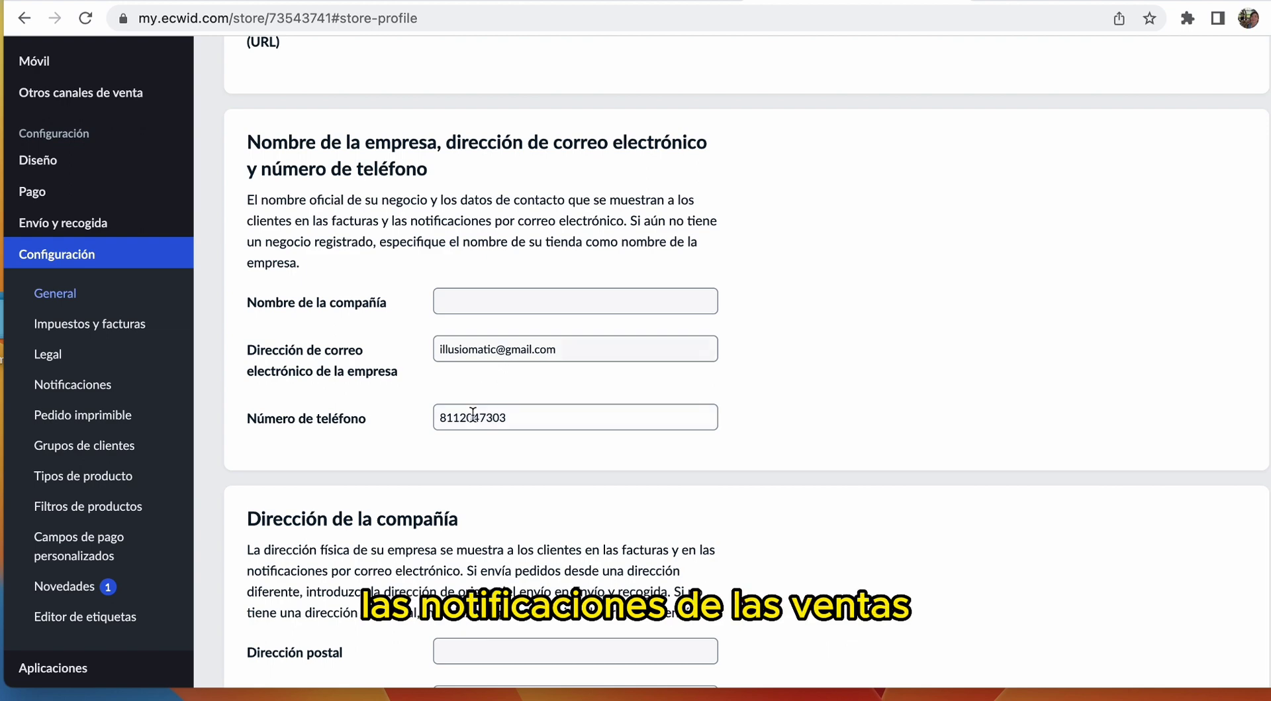
scroll(574, 406, down, 1)
scroll(505, 357, up, 1)
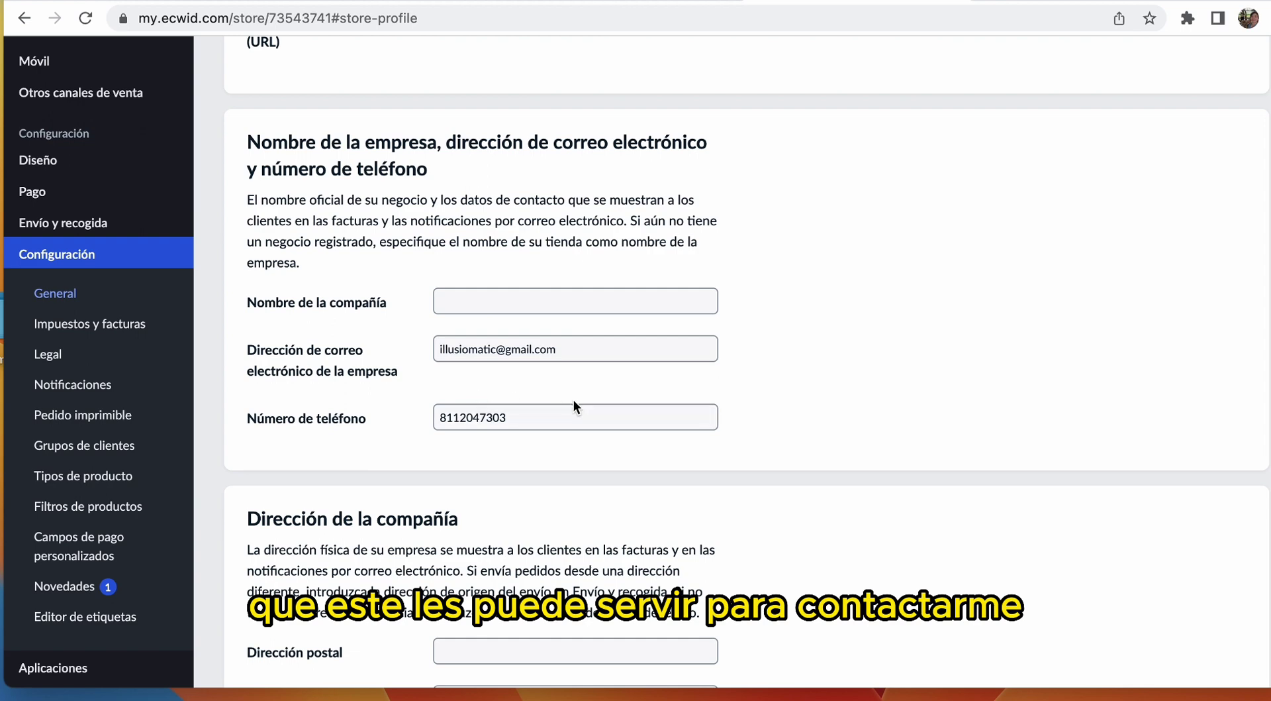
scroll(573, 399, down, 1)
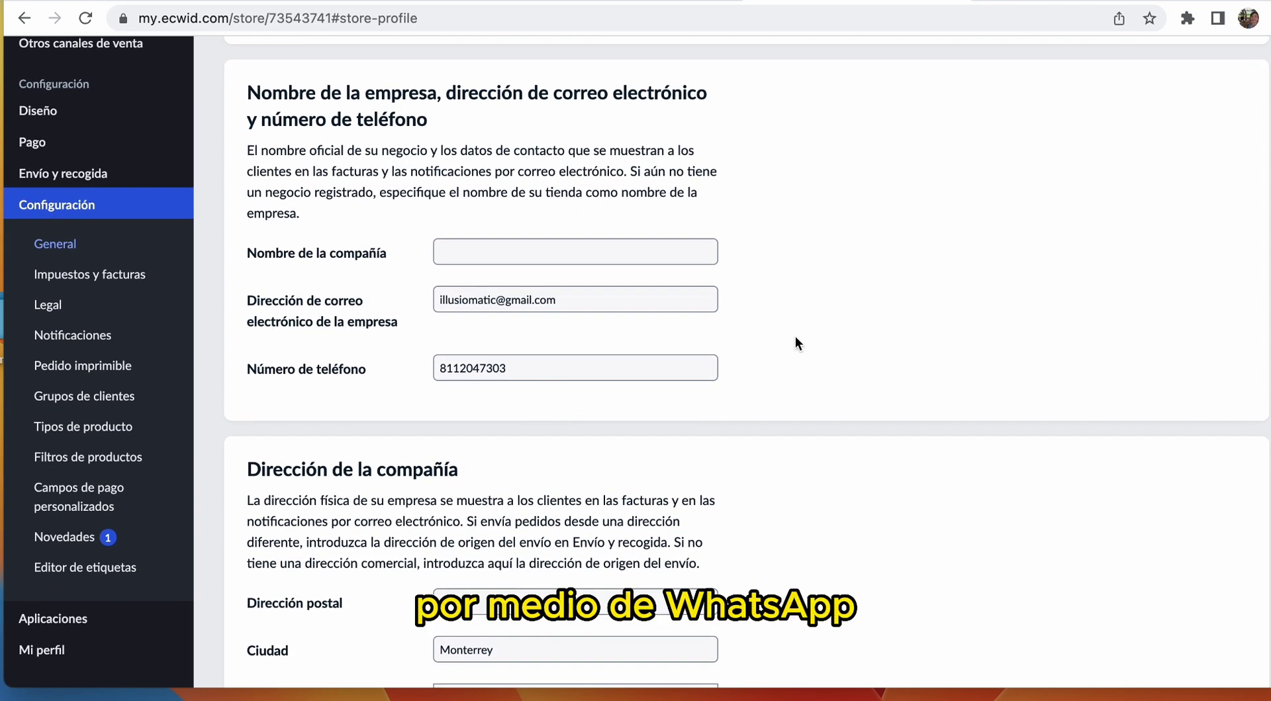
scroll(796, 338, up, 10)
scroll(796, 338, down, 2)
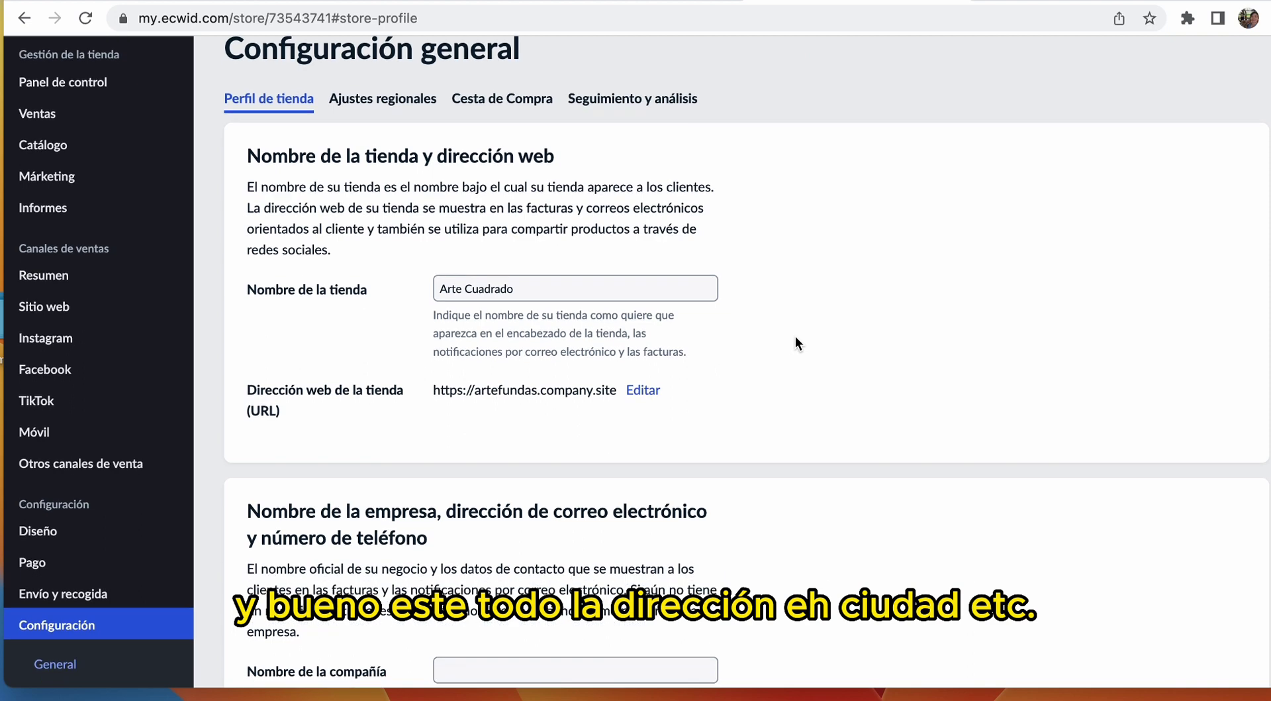
Open the regional settings and examine the store currency, its display format, and the currency symbol's prefix and suffix
click(418, 101)
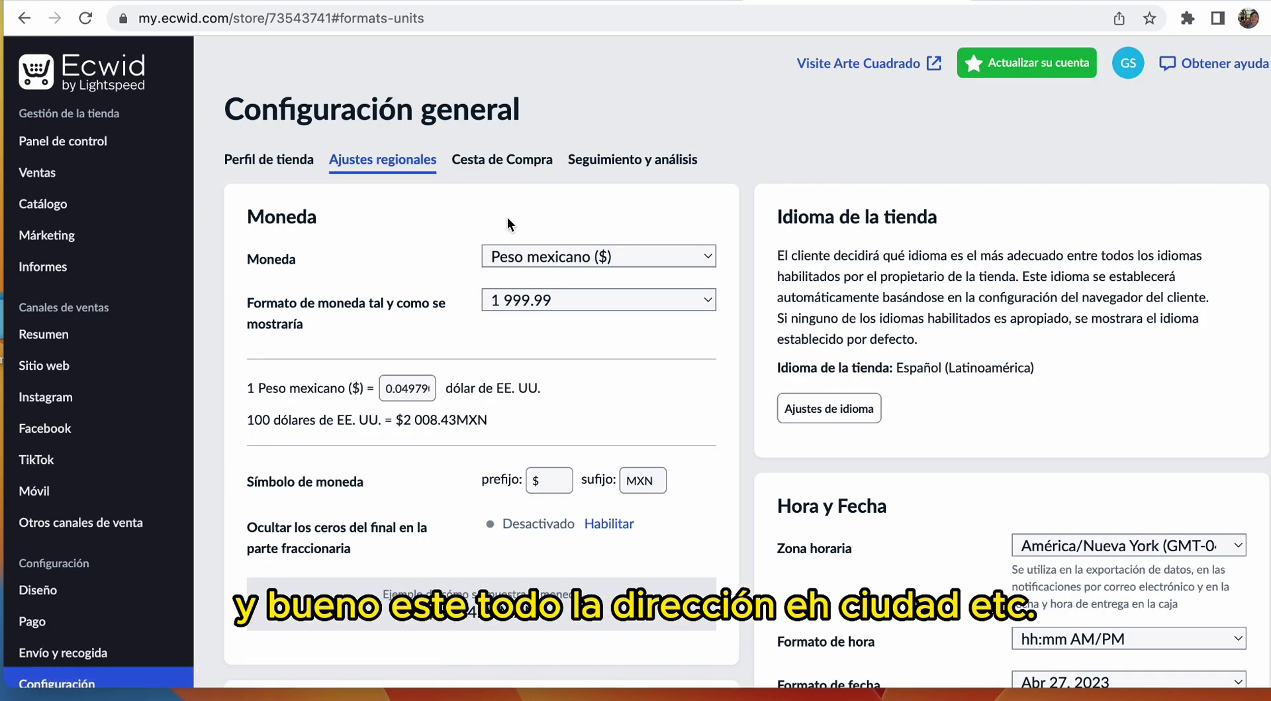
click(636, 257)
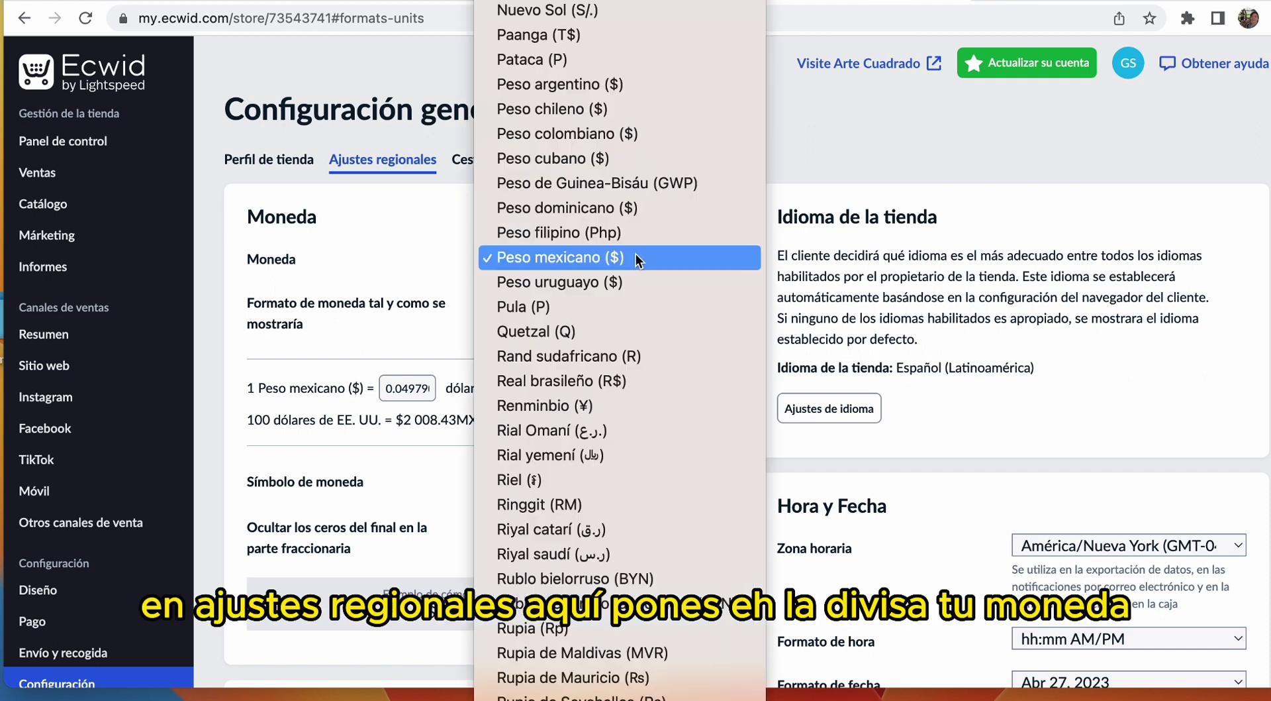
click(443, 280)
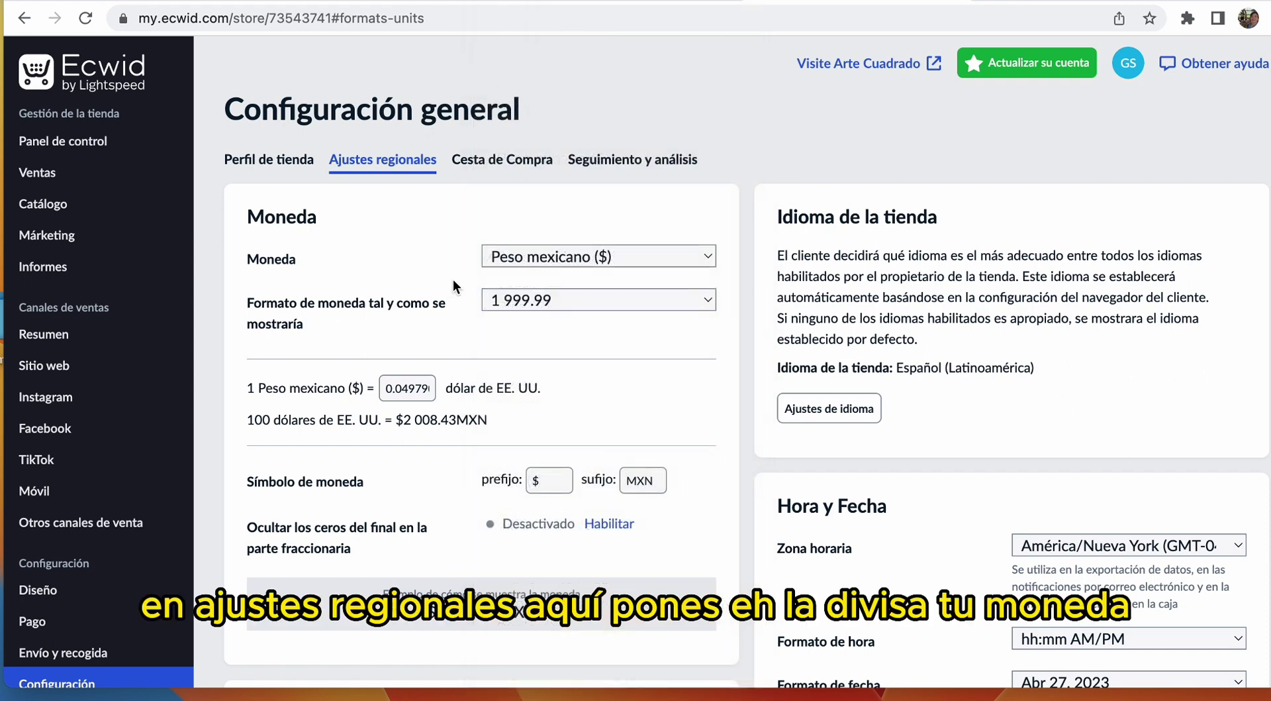
click(559, 299)
click(560, 298)
double_click(553, 483)
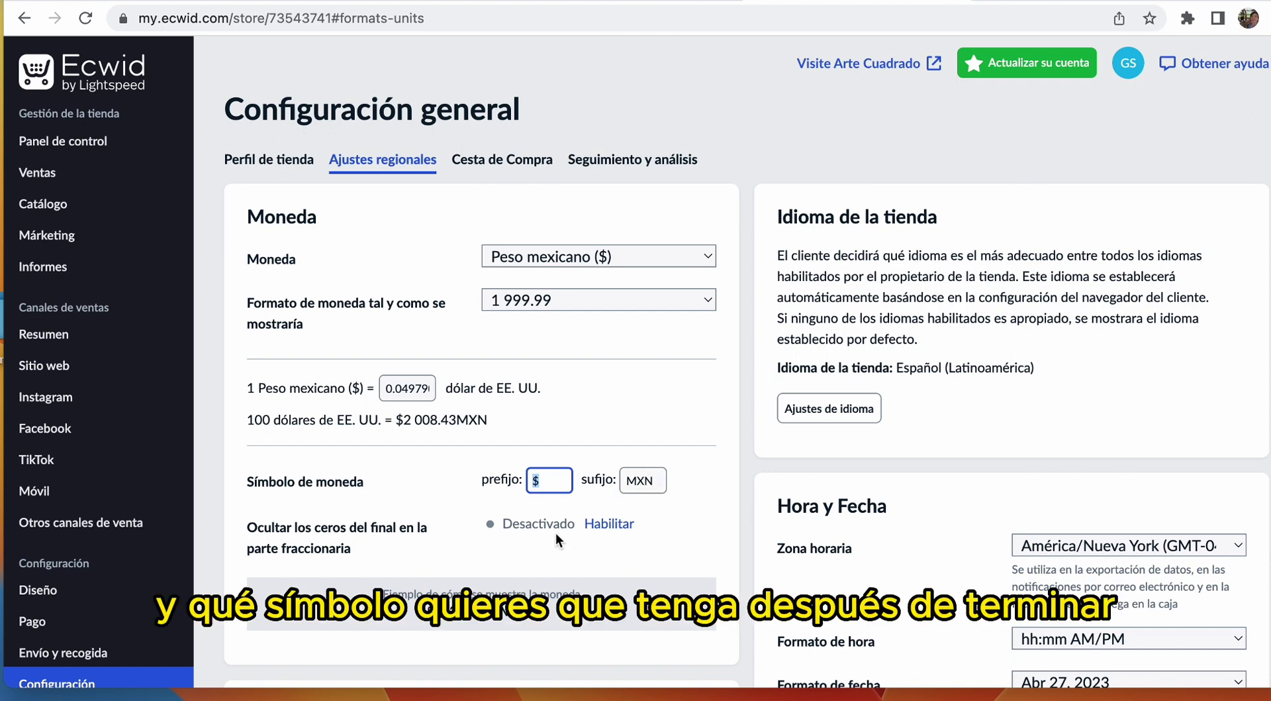
click(542, 477)
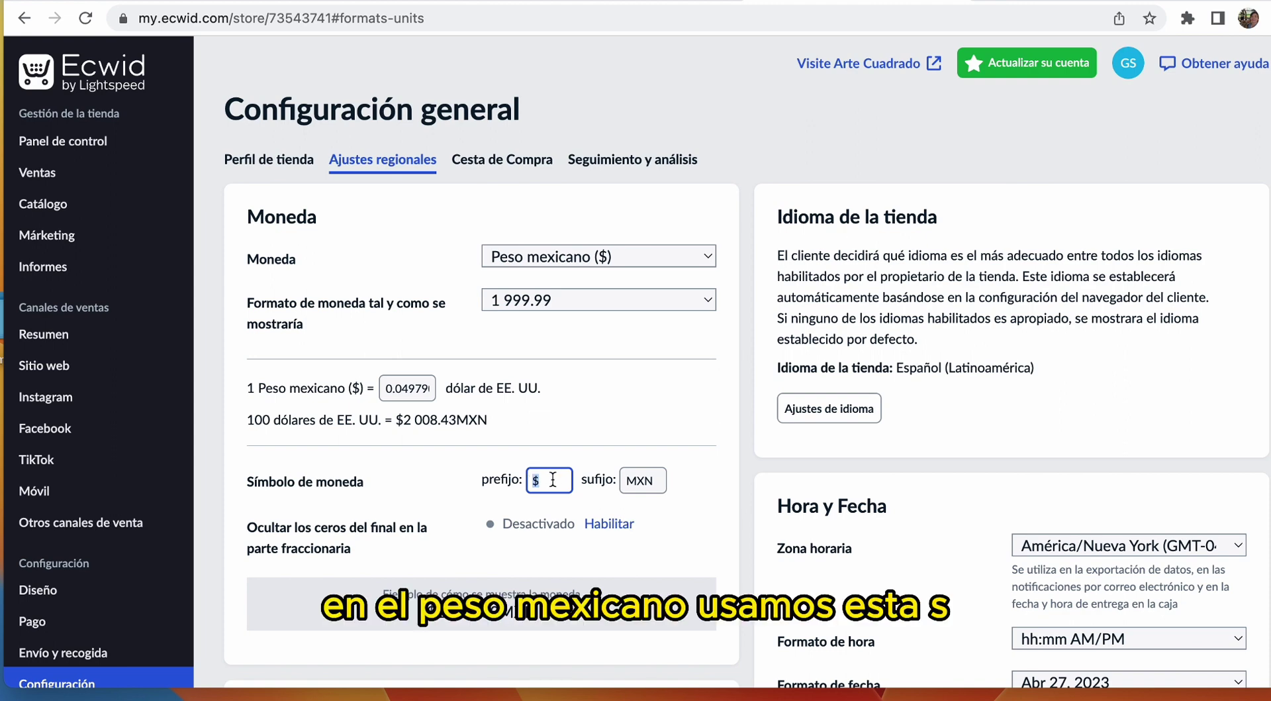
click(643, 482)
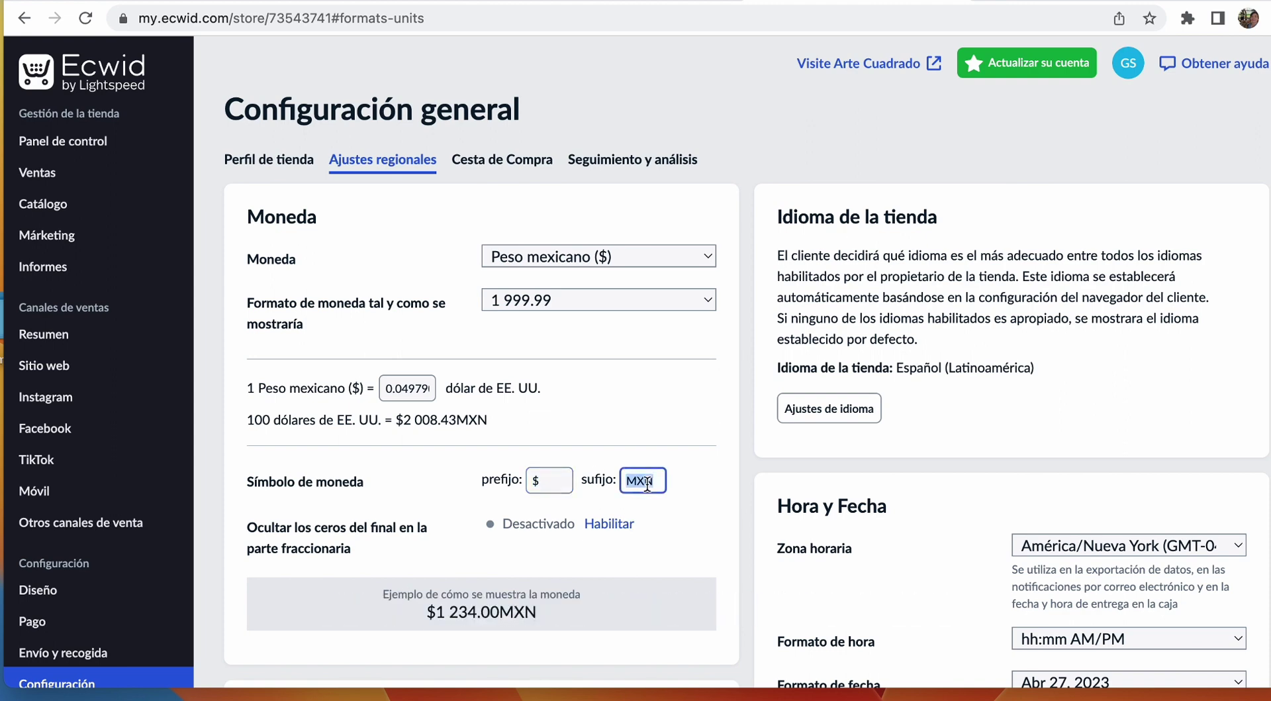
click(682, 482)
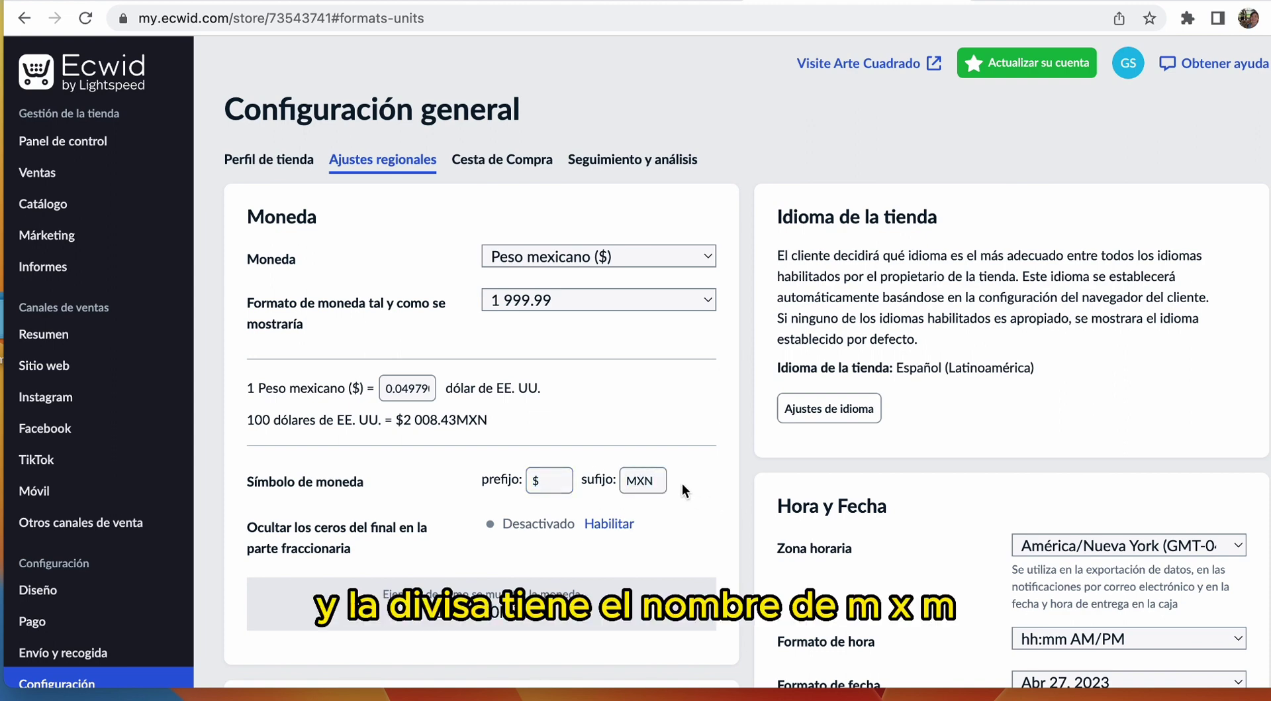
Review the store language, the time zone and date formats, and the weight and size units in the regional settings
scroll(844, 348, down, 4)
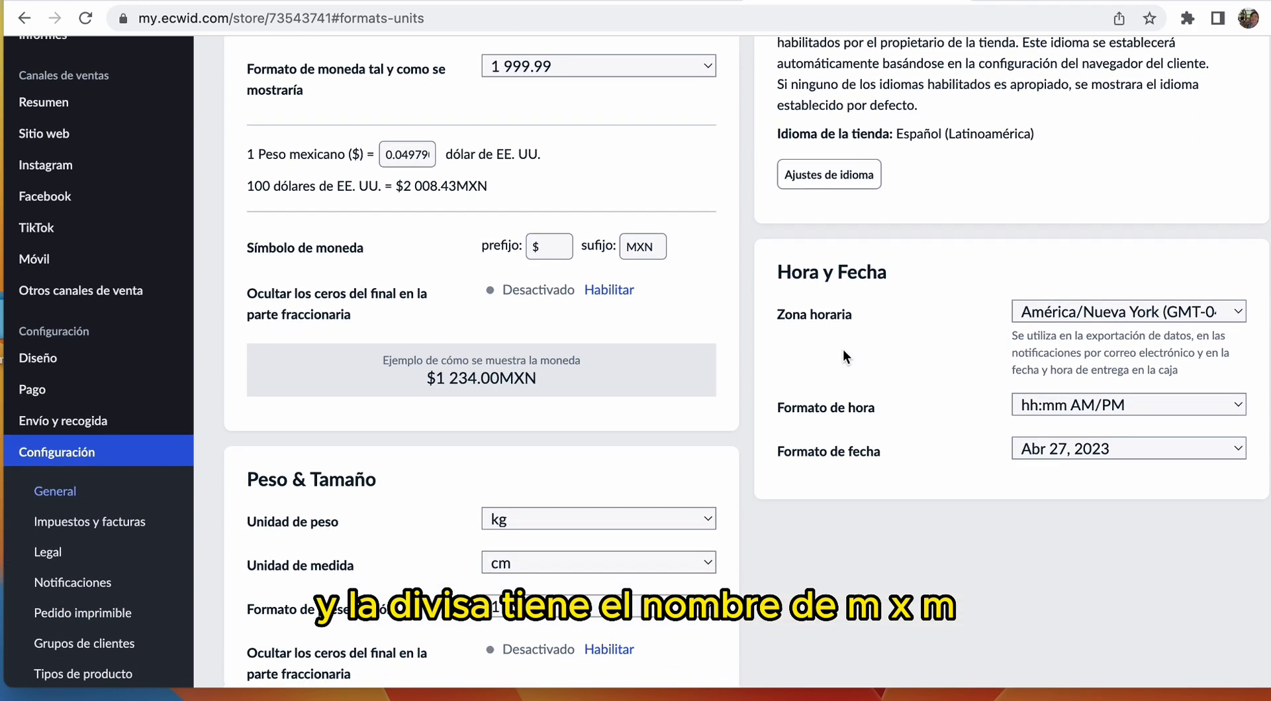
scroll(843, 348, up, 2)
scroll(843, 348, down, 1)
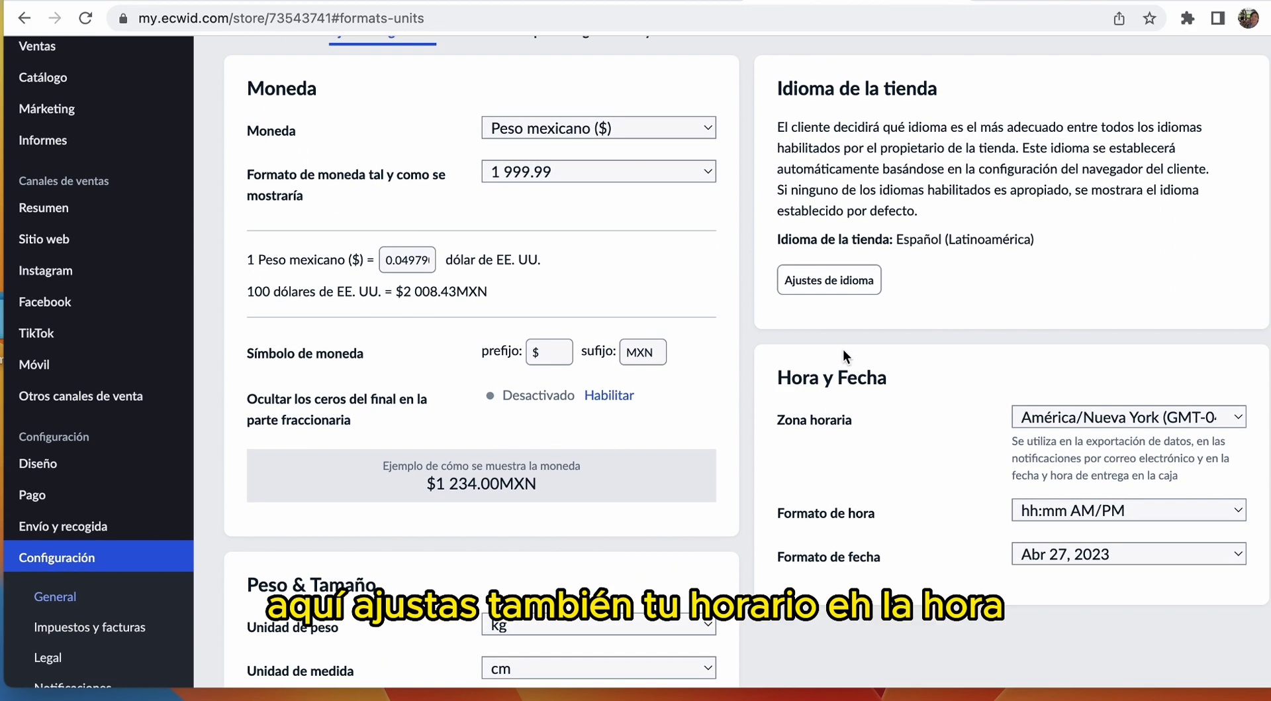
scroll(616, 267, down, 5)
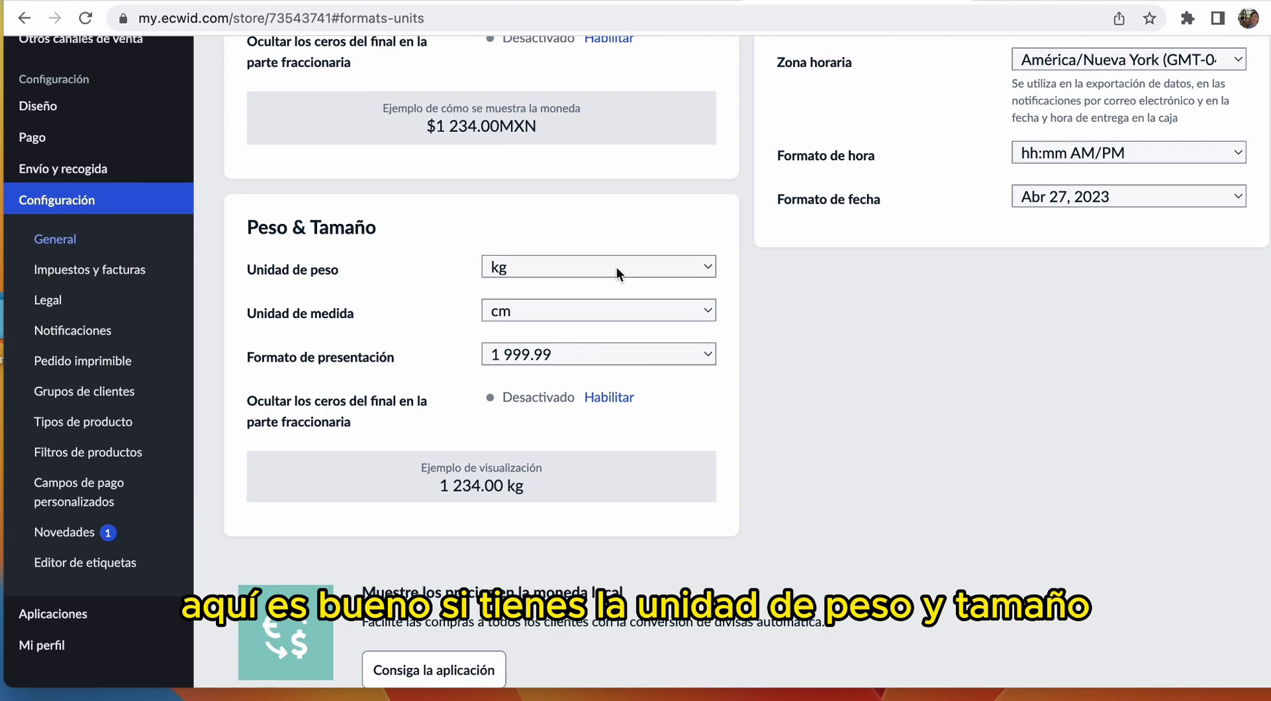
scroll(617, 267, down, 3)
scroll(617, 268, up, 10)
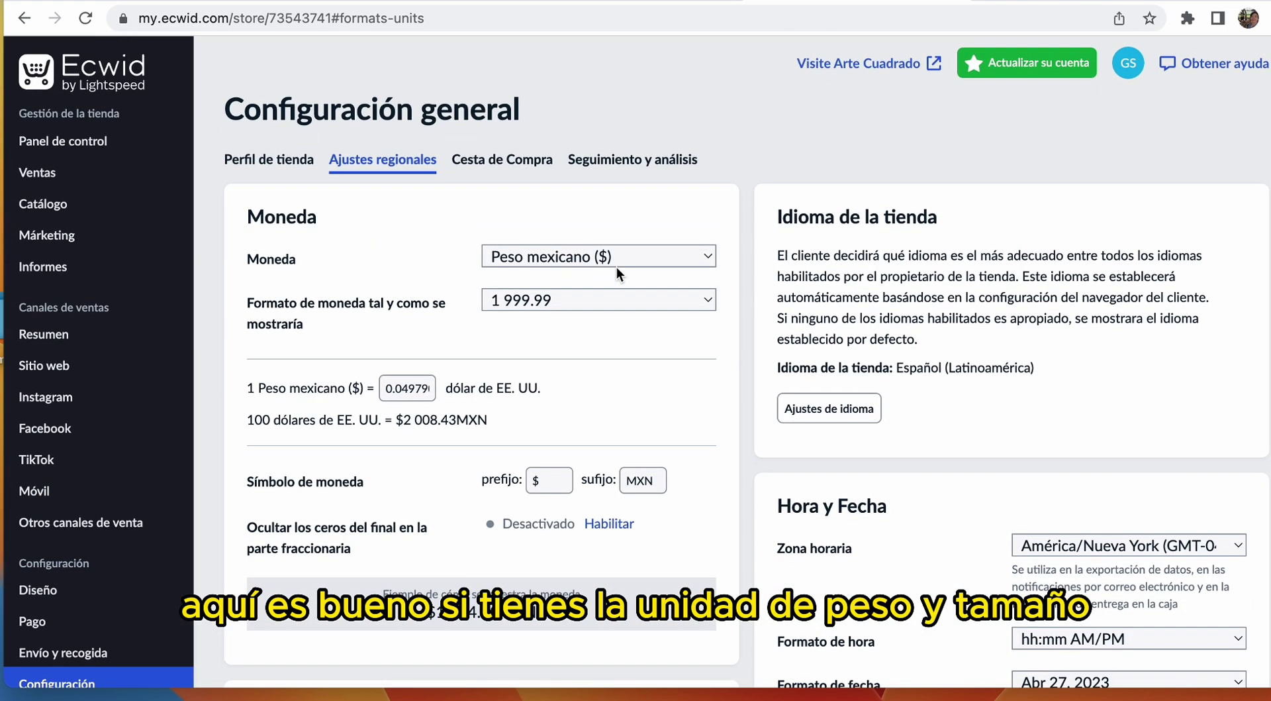
Check the shopping cart settings, then open the tracking and analytics settings and clear the Facebook Pixel identifier
click(506, 165)
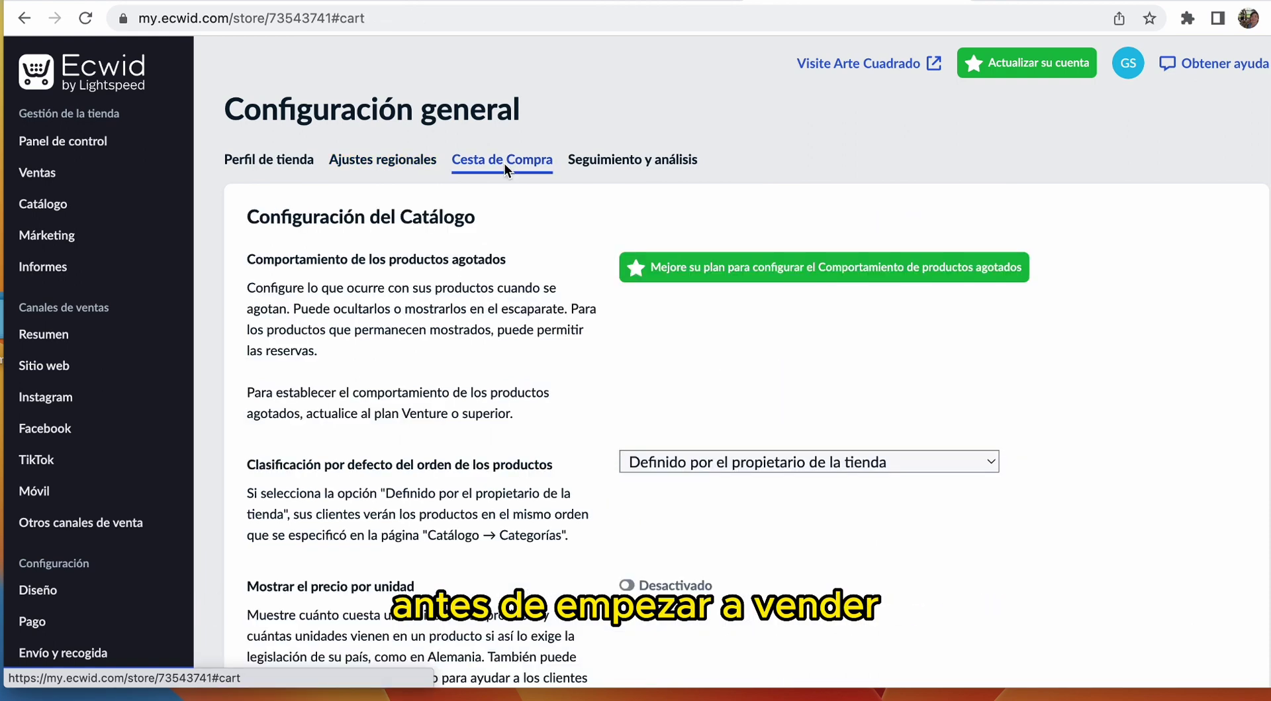
click(596, 162)
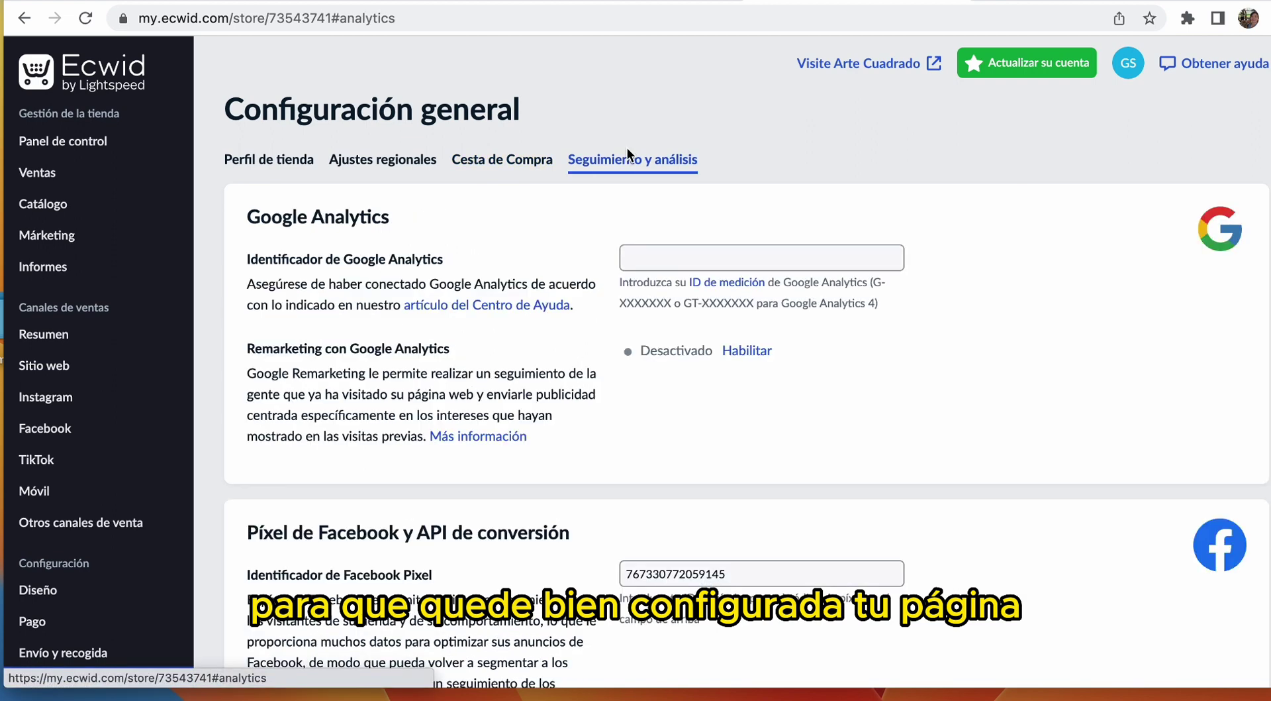
double_click(708, 573)
key(BackSpace)
scroll(709, 461, down, 3)
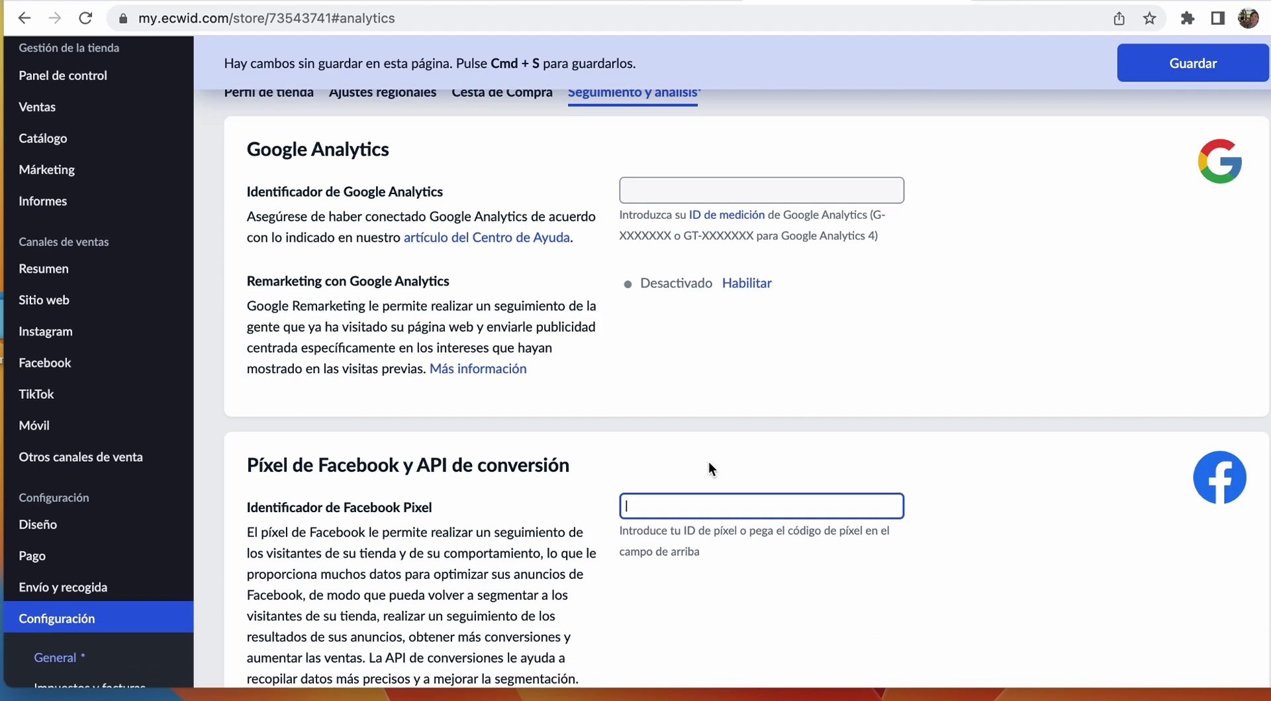
Look through the Facebook, Pinterest, Snapchat and TikTok tracking options on the analytics page
scroll(709, 461, down, 2)
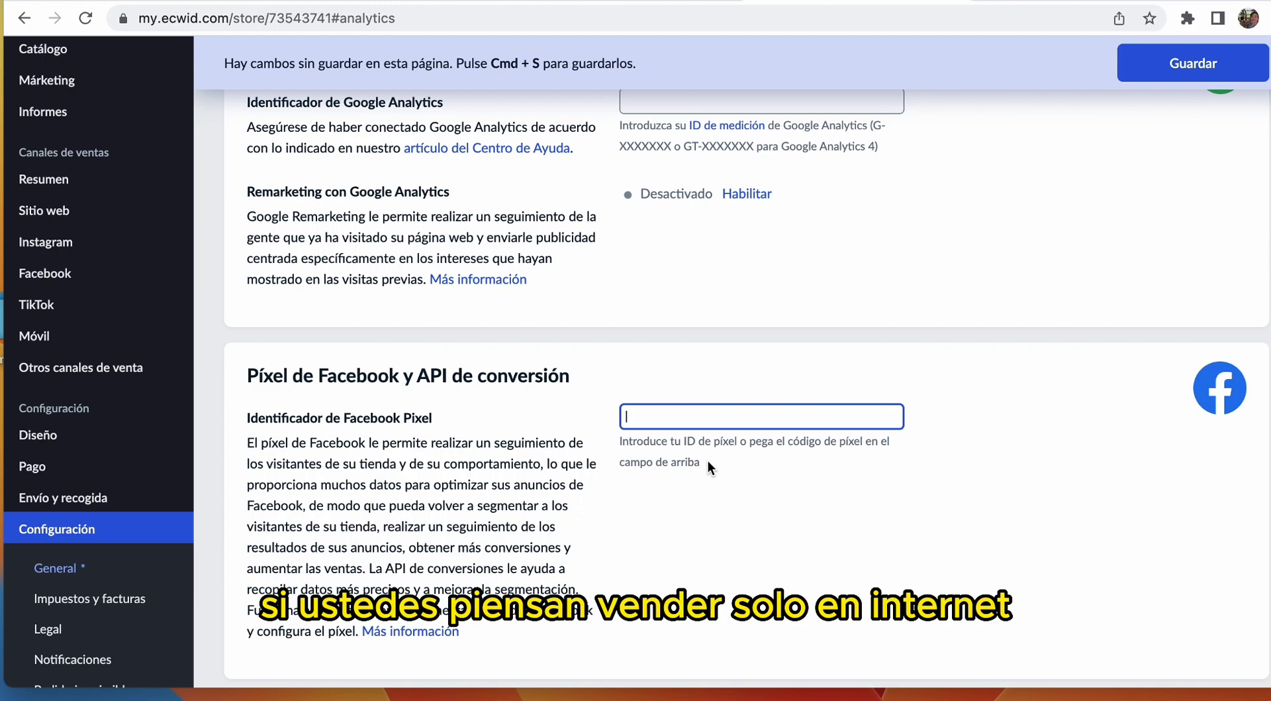
scroll(708, 460, down, 10)
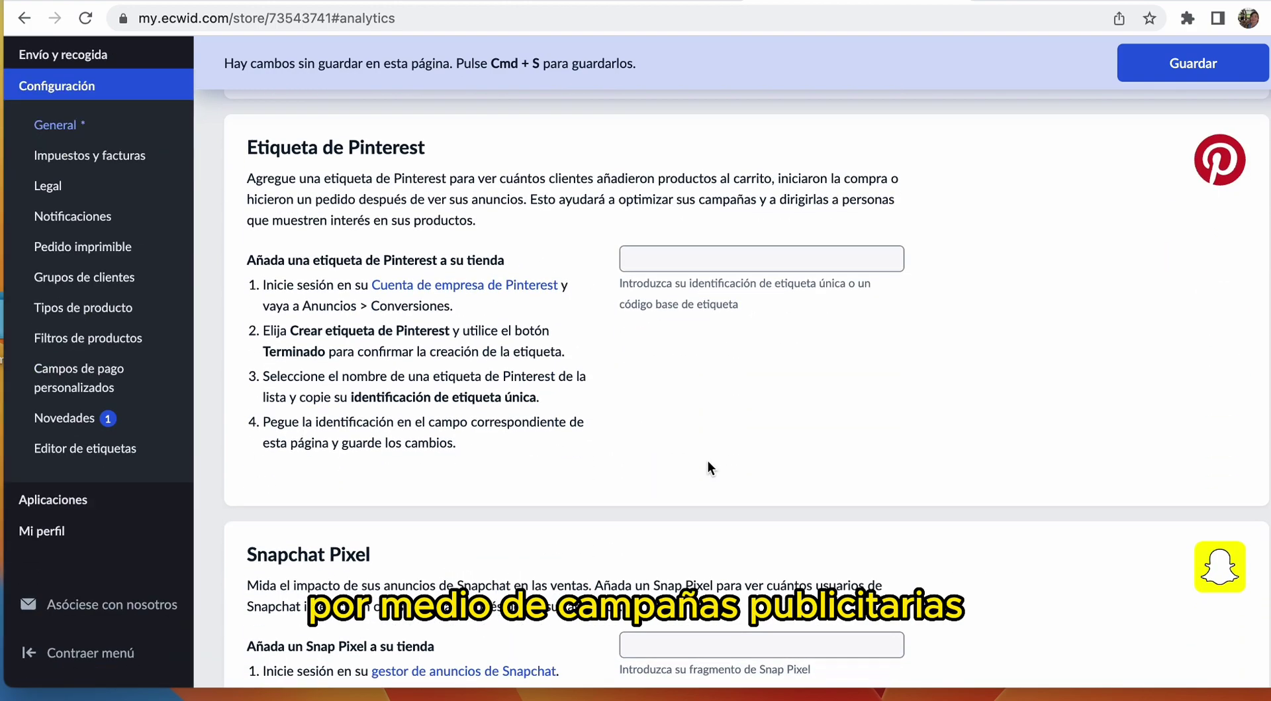
scroll(708, 467, down, 5)
scroll(708, 460, down, 2)
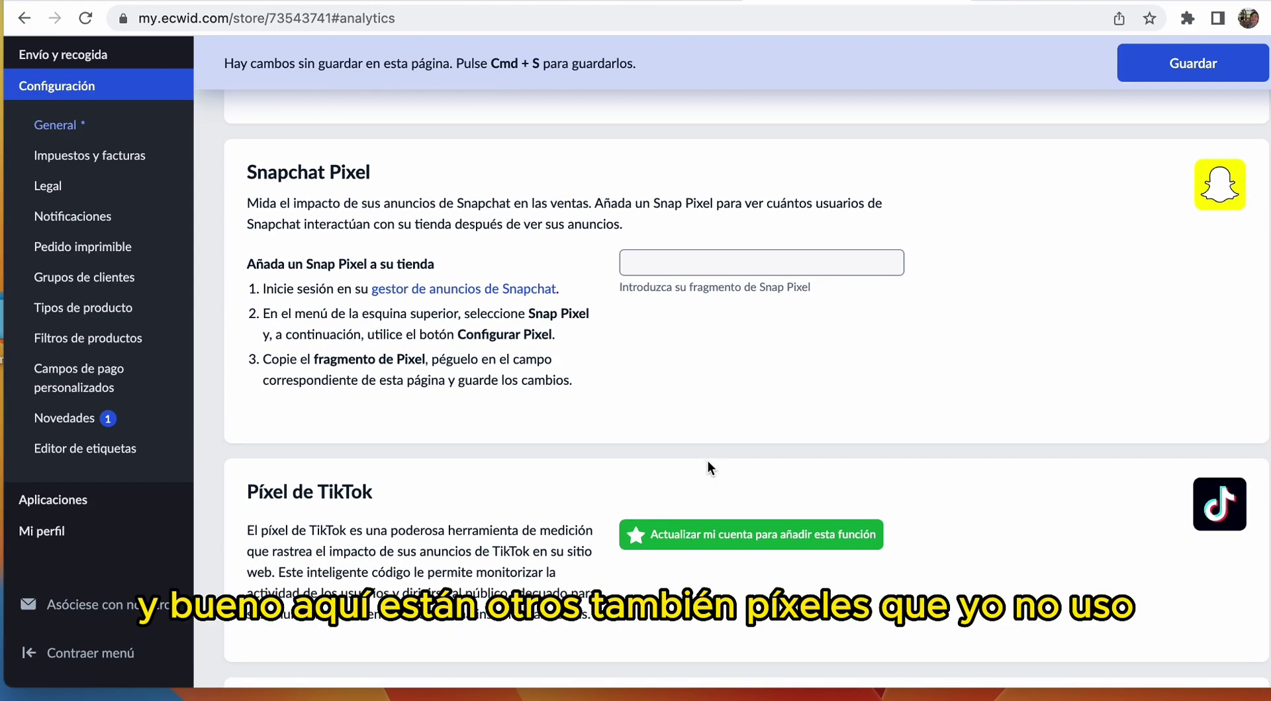
scroll(709, 460, up, 4)
scroll(708, 461, up, 2)
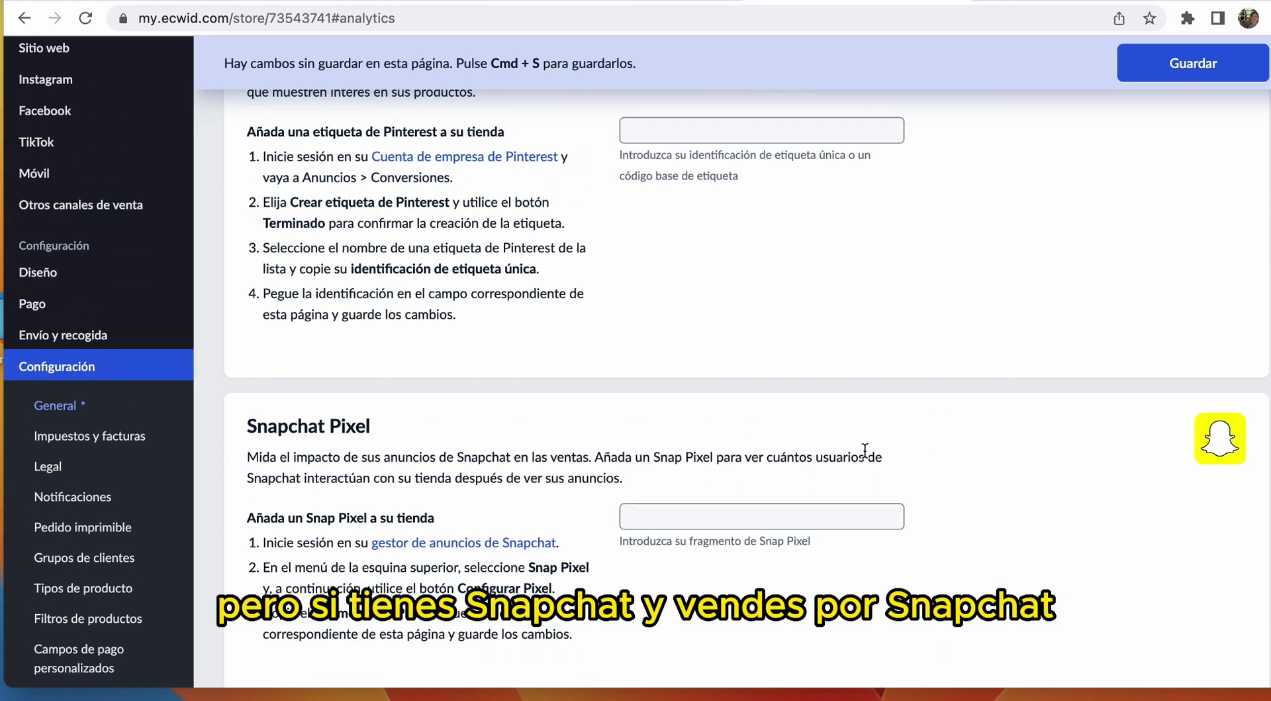
Leave the tracking and analytics page without saving its changes and open the shipping and pickup settings
scroll(864, 450, up, 3)
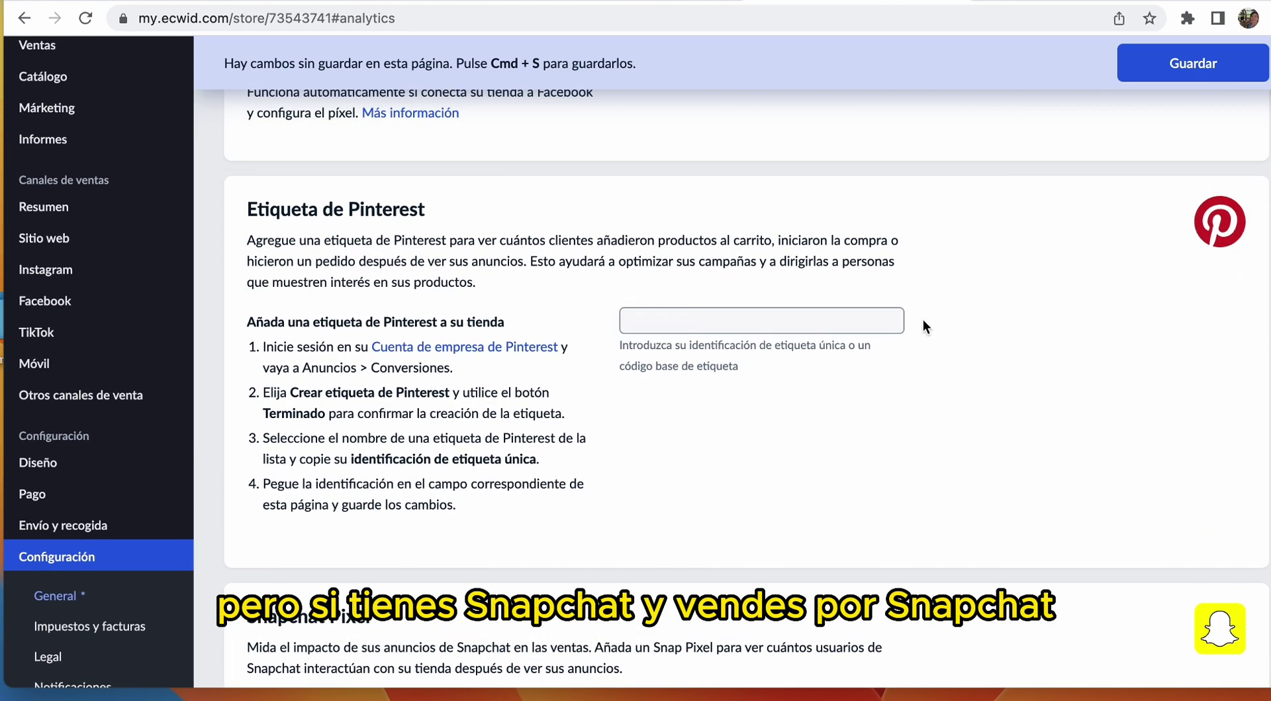
scroll(157, 591, down, 4)
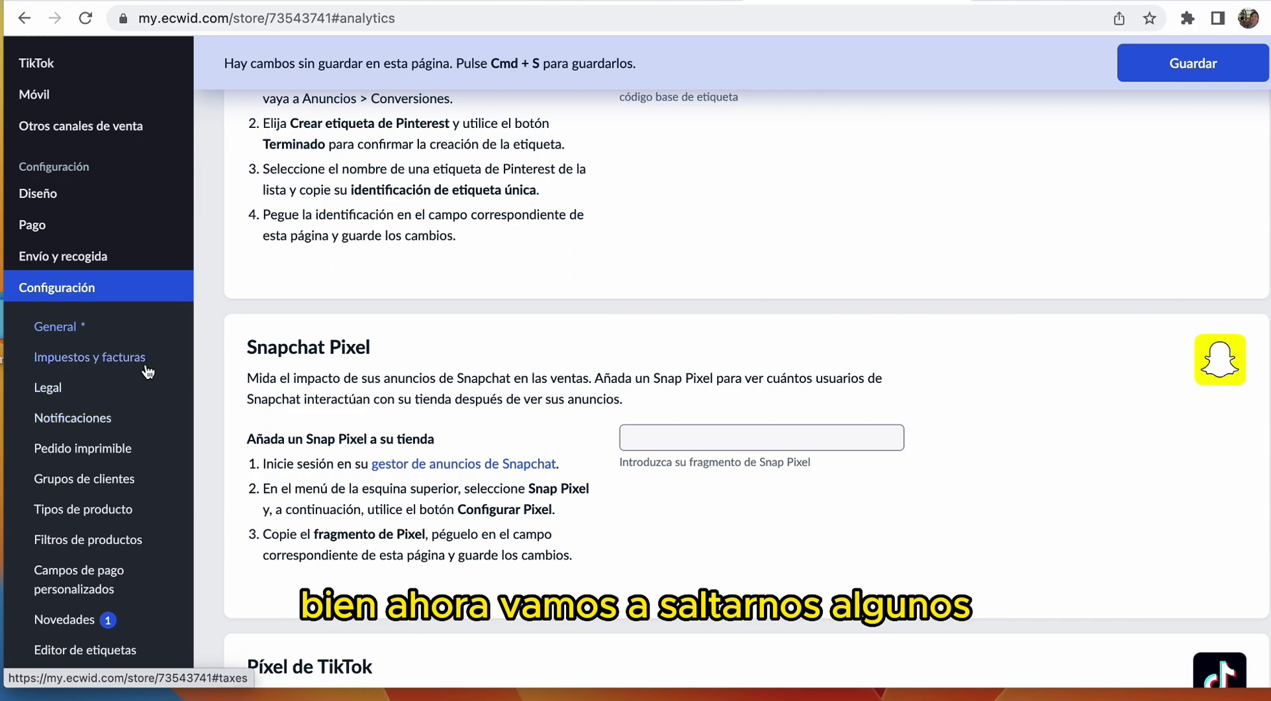
scroll(105, 525, down, 2)
scroll(105, 525, down, 3)
scroll(90, 329, up, 5)
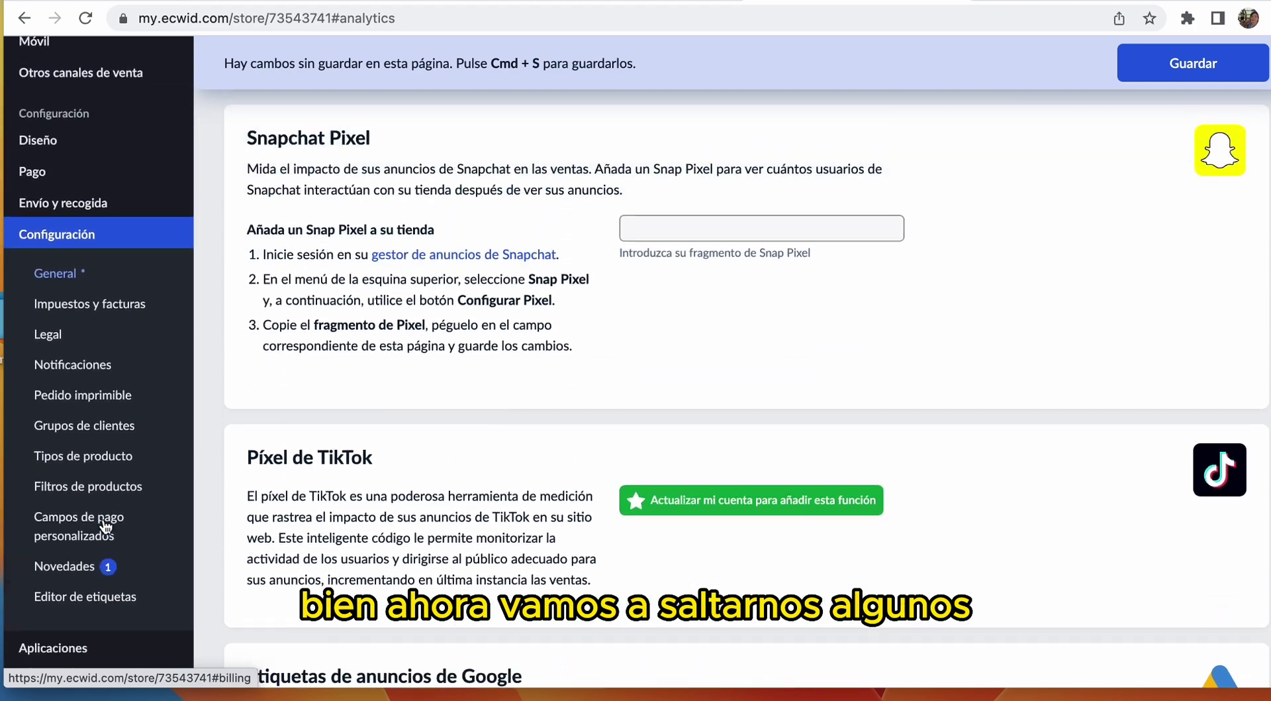
click(90, 329)
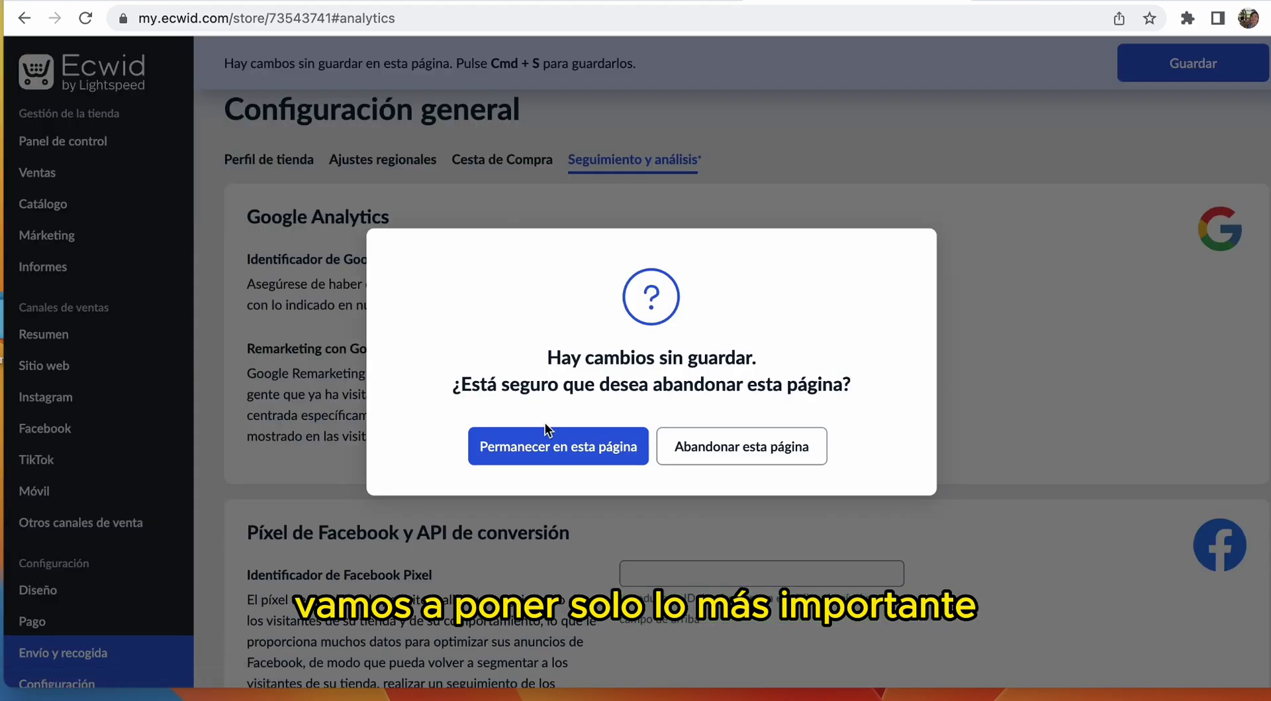
click(665, 443)
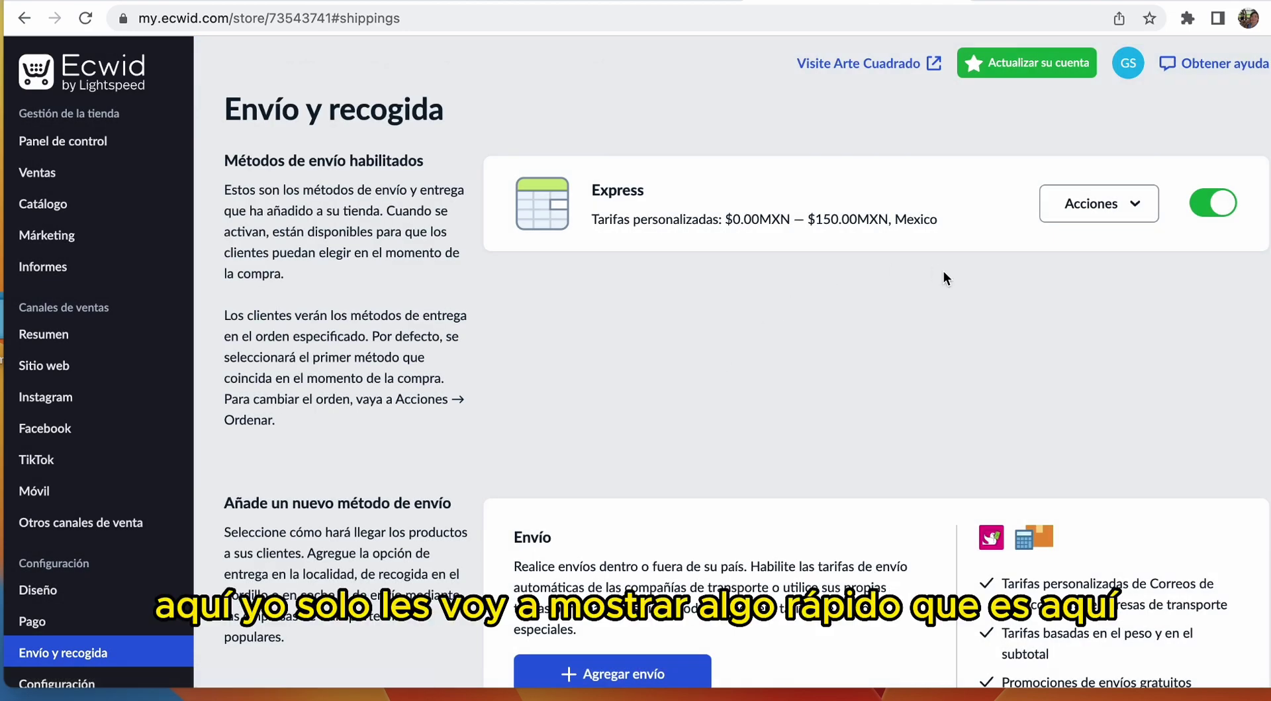
Start a new shipping method and configure DHL as the custom carrier
mouse_move(865, 221)
scroll(737, 529, down, 2)
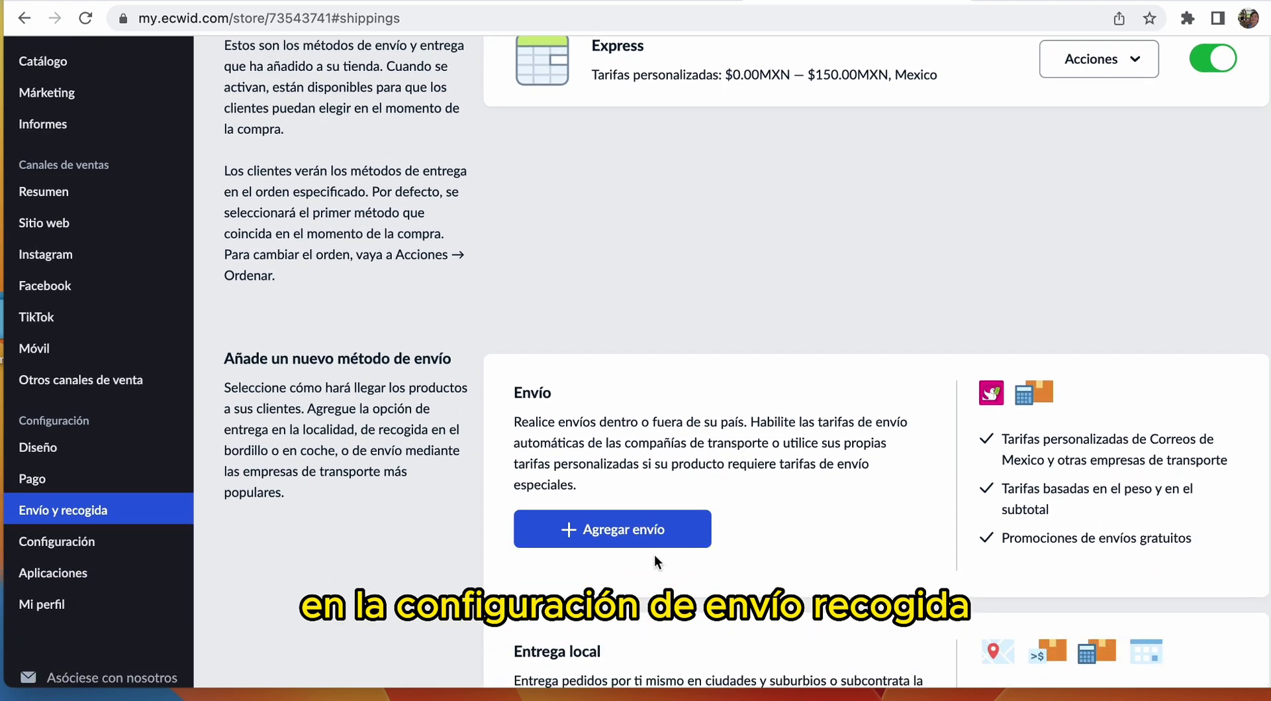
click(665, 530)
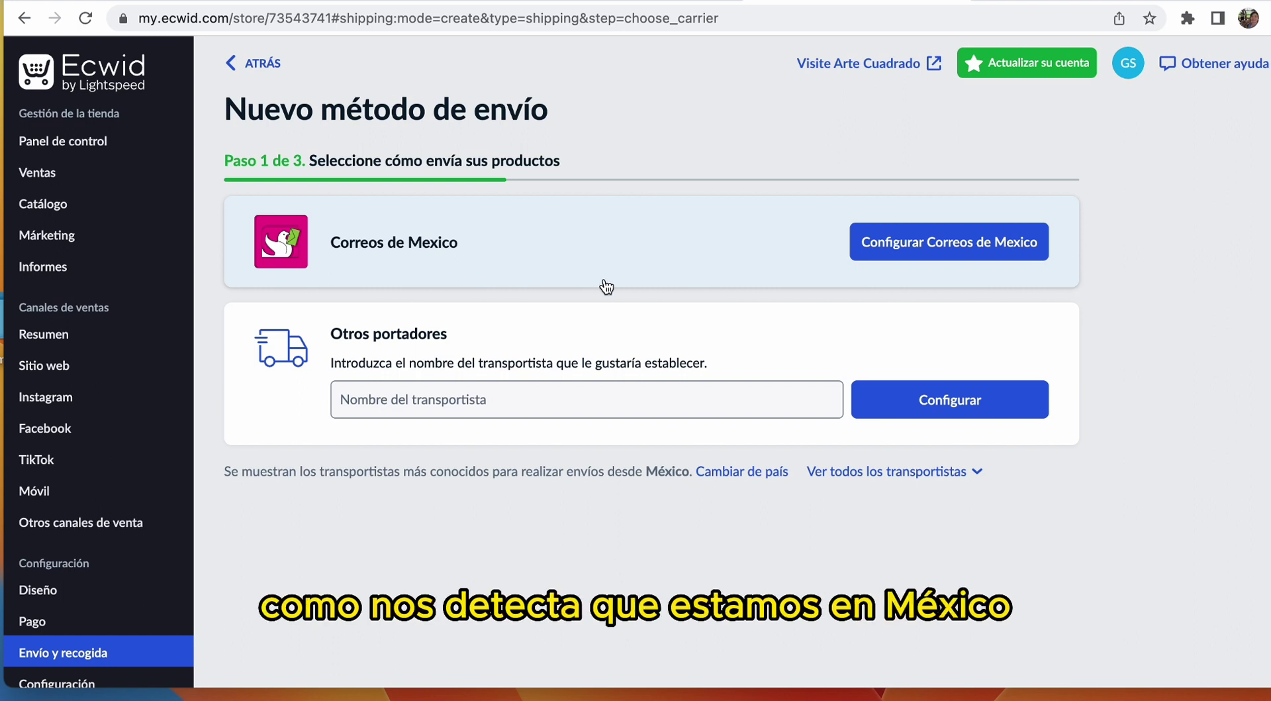
click(567, 405)
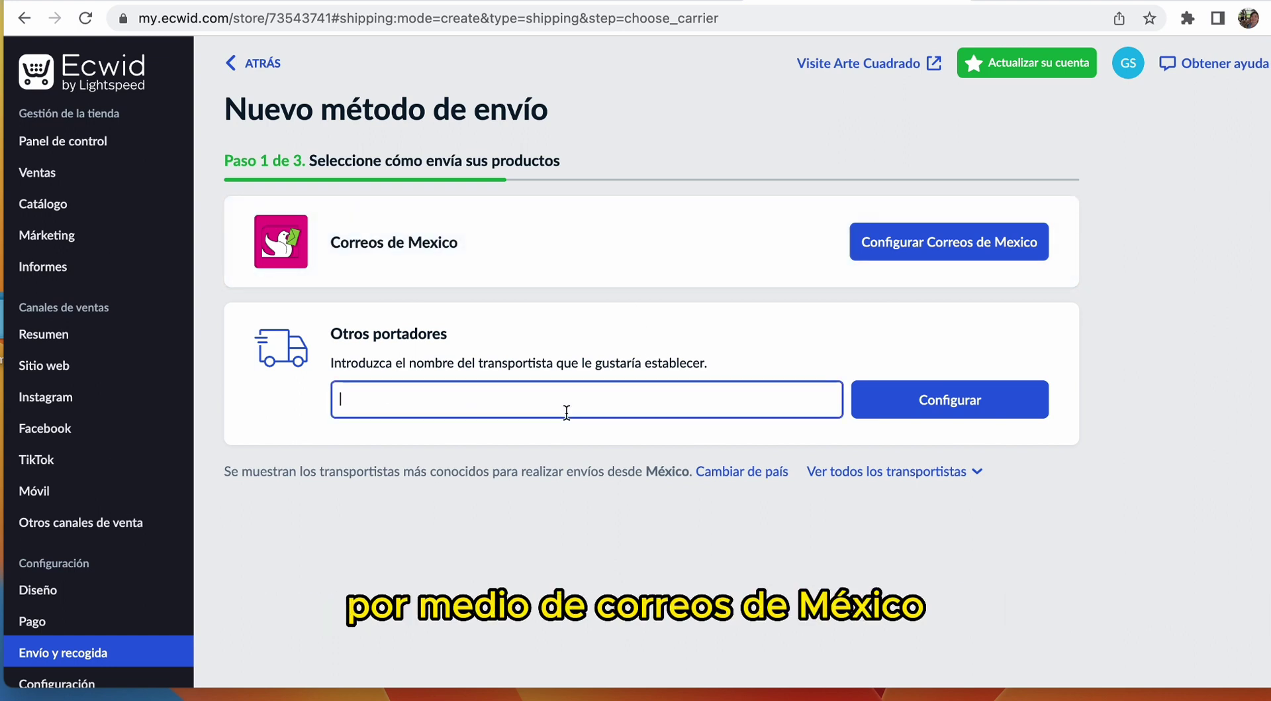
text(DHL)
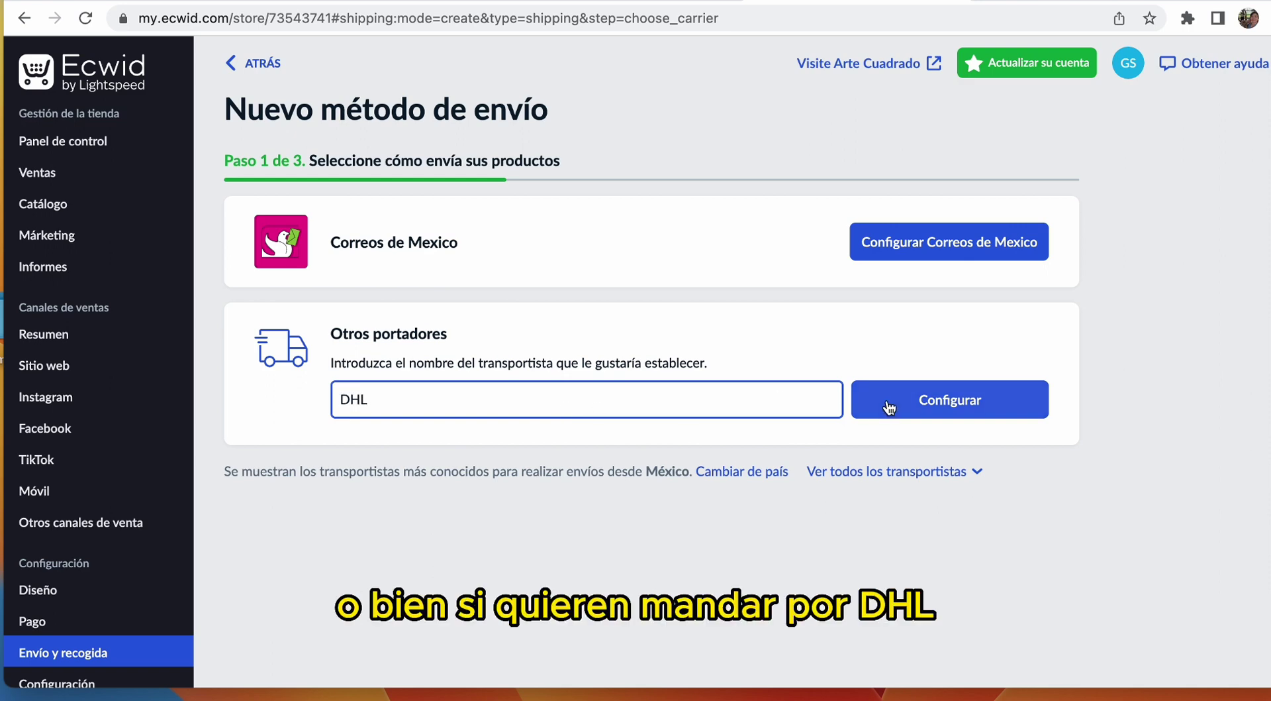
click(936, 412)
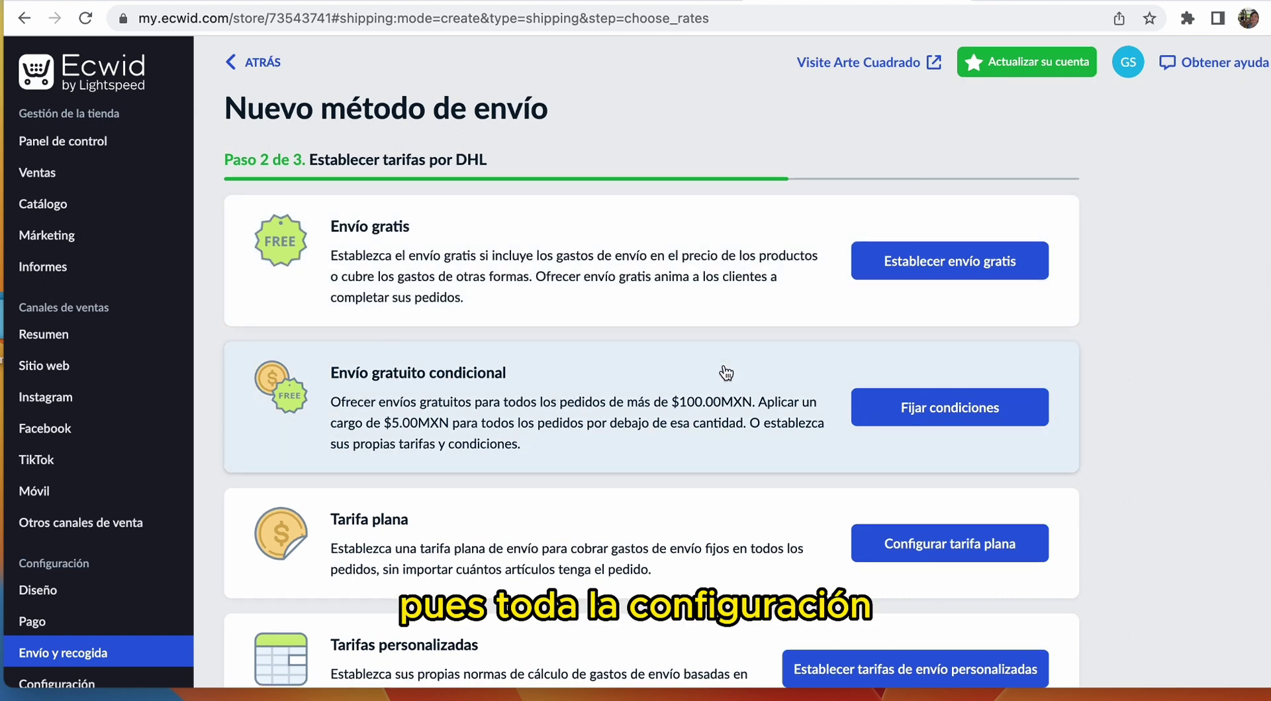
Choose conditional free shipping for DHL and set the order rate for the $0.00 to $99.99 subtotal range to $50
scroll(725, 295, down, 3)
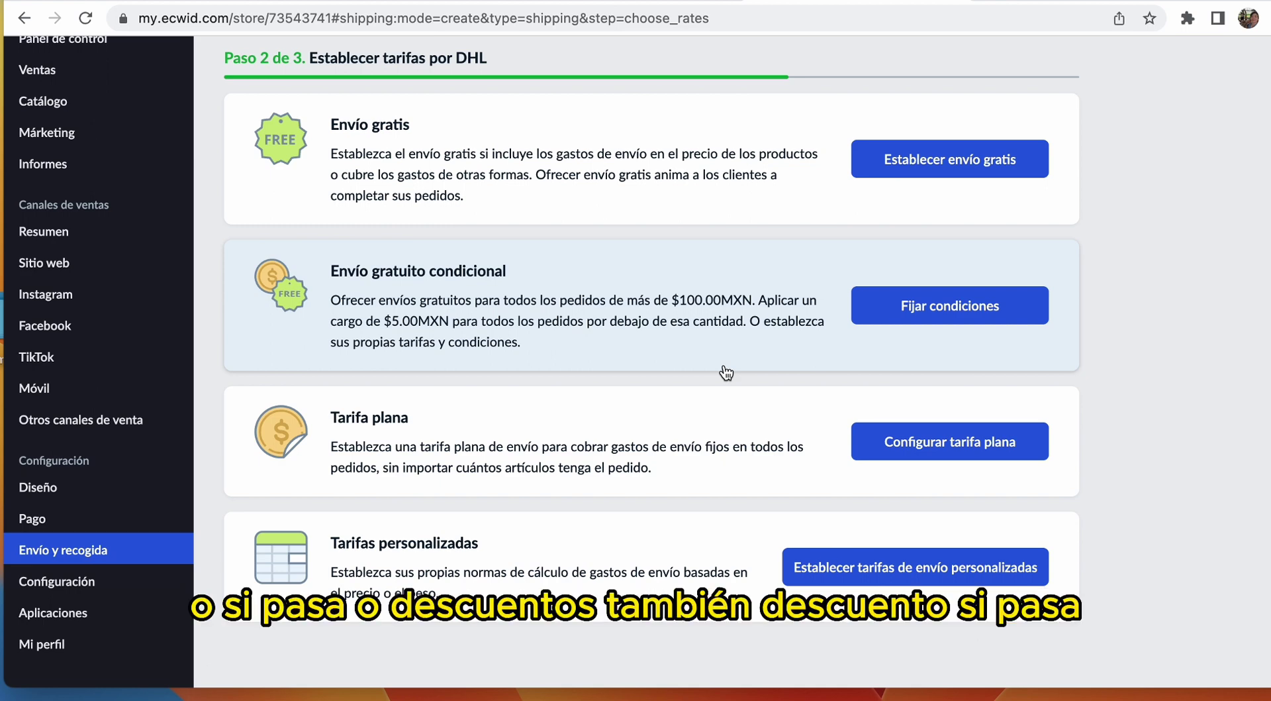
click(913, 307)
scroll(733, 384, down, 3)
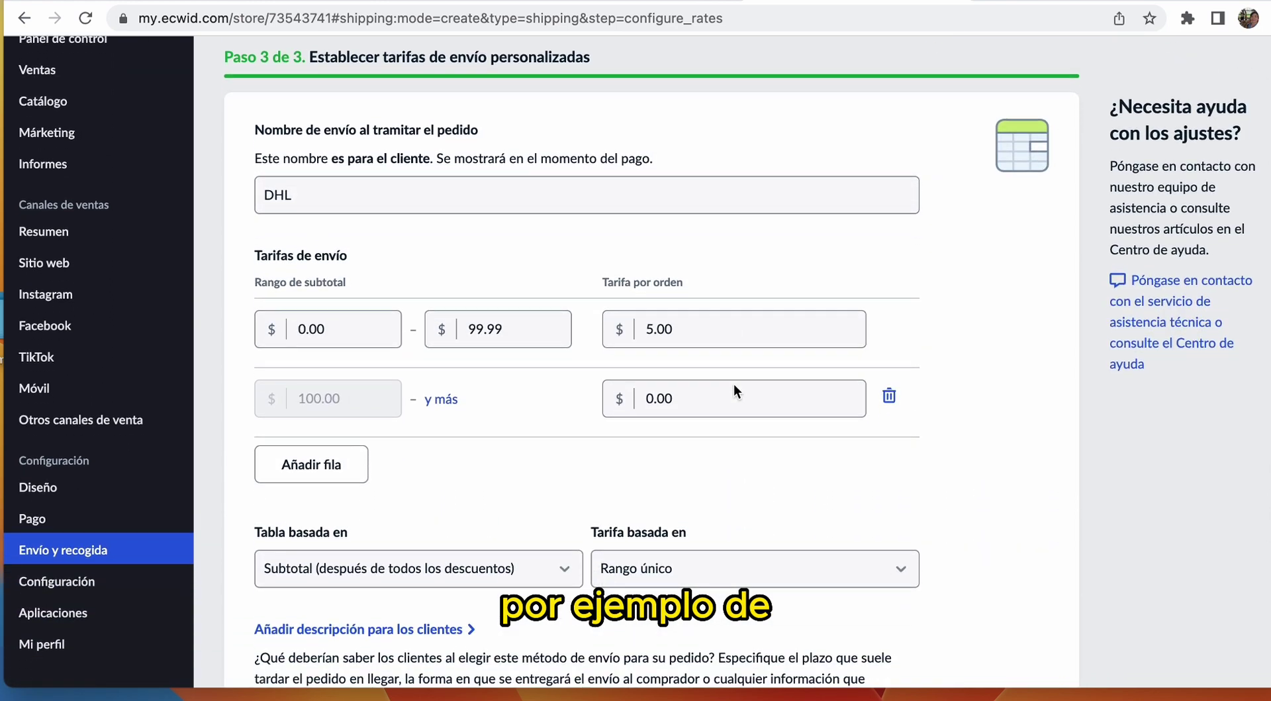
click(368, 239)
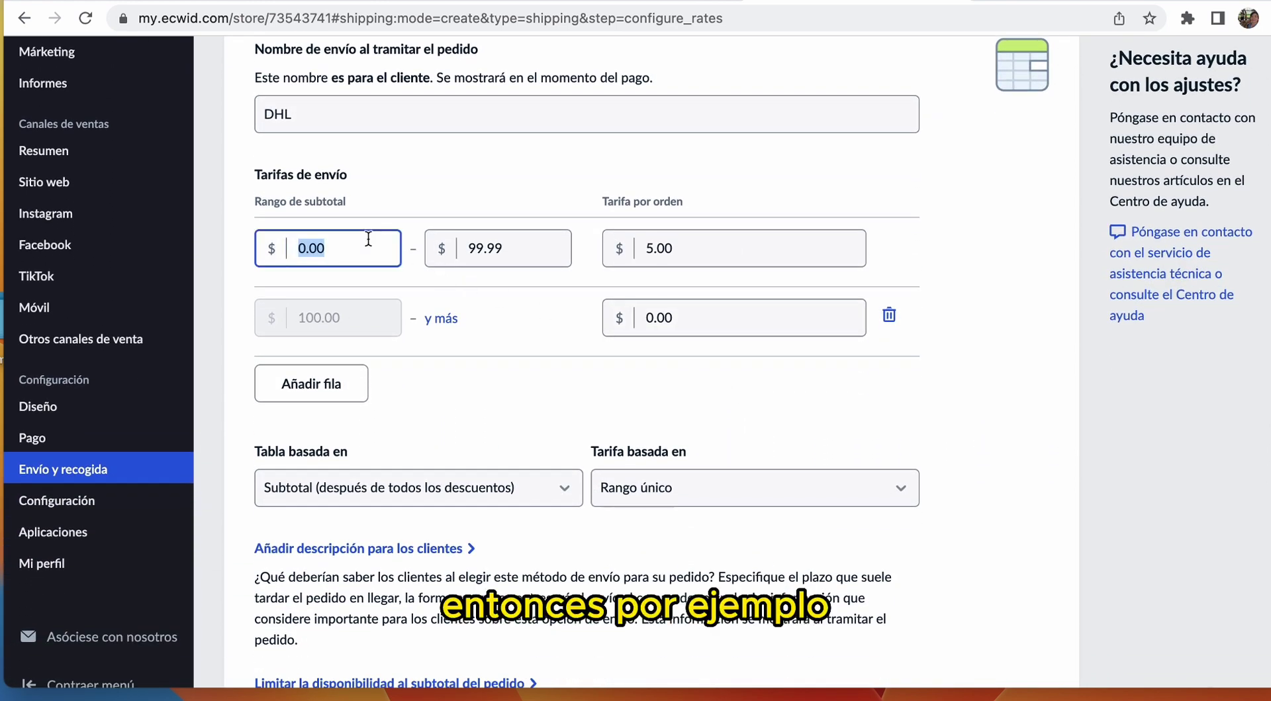
click(699, 243)
text(50)
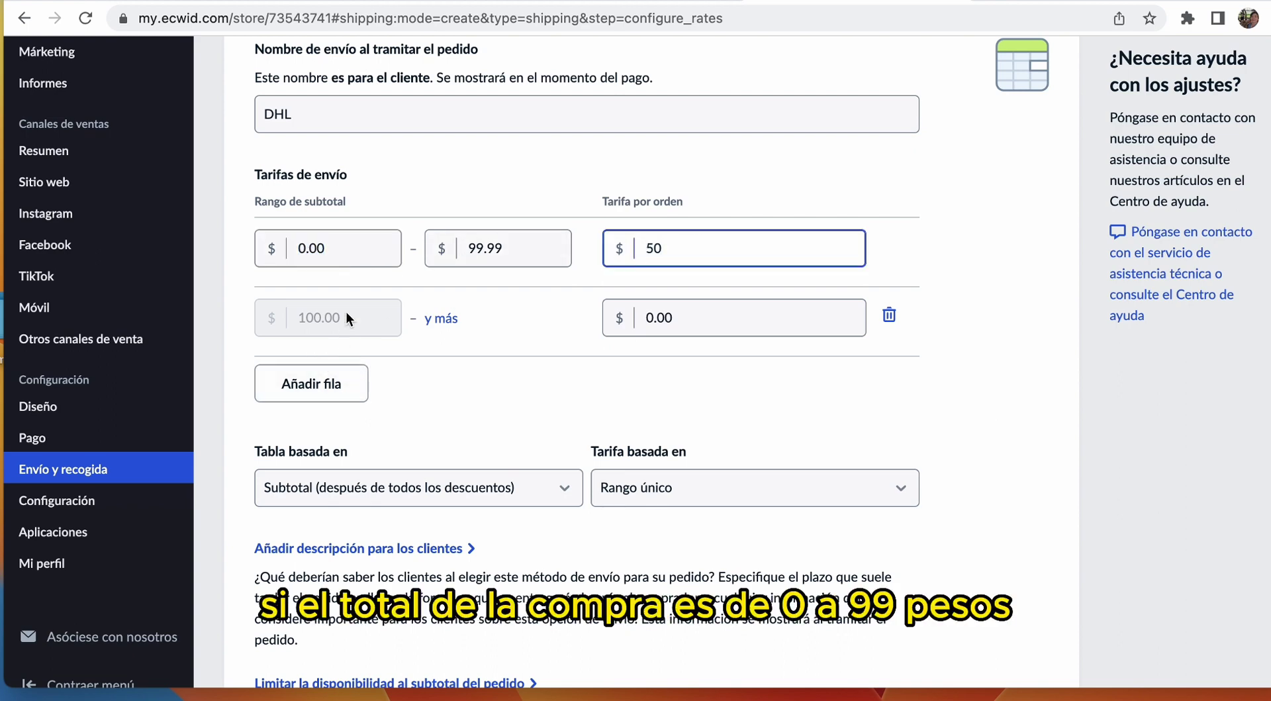
Add a rate row and set the range starting at $100.00 to end at $300 with a $25 rate per order
click(357, 384)
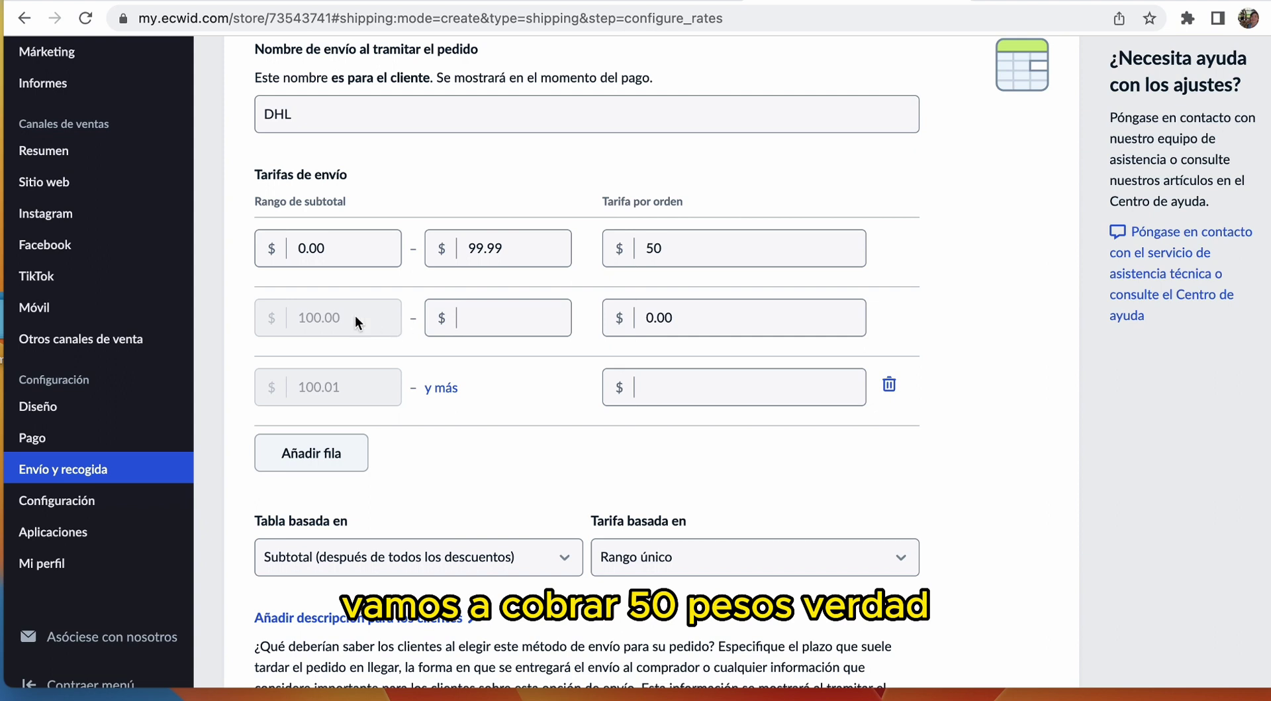
click(505, 311)
text(300)
click(692, 316)
text(25)
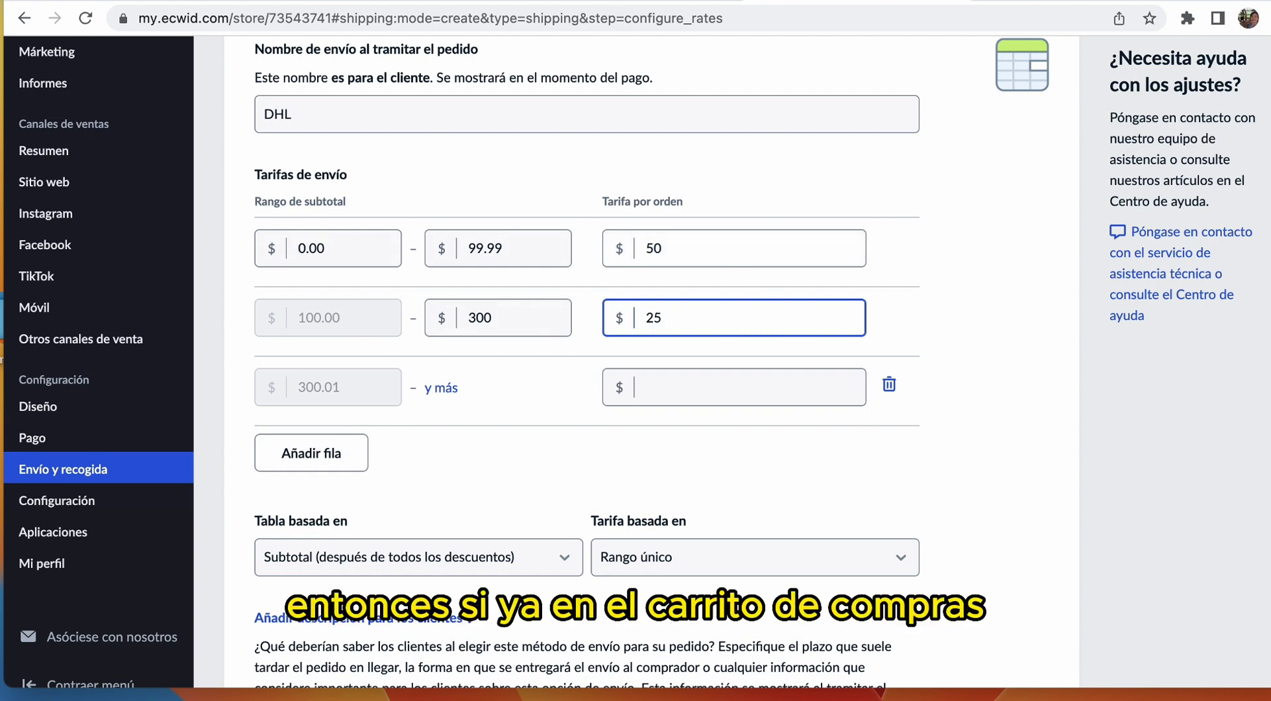
Discard the conditional free shipping rates and return to the choice of DHL rate types
scroll(493, 391, down, 4)
scroll(492, 396, up, 8)
click(255, 65)
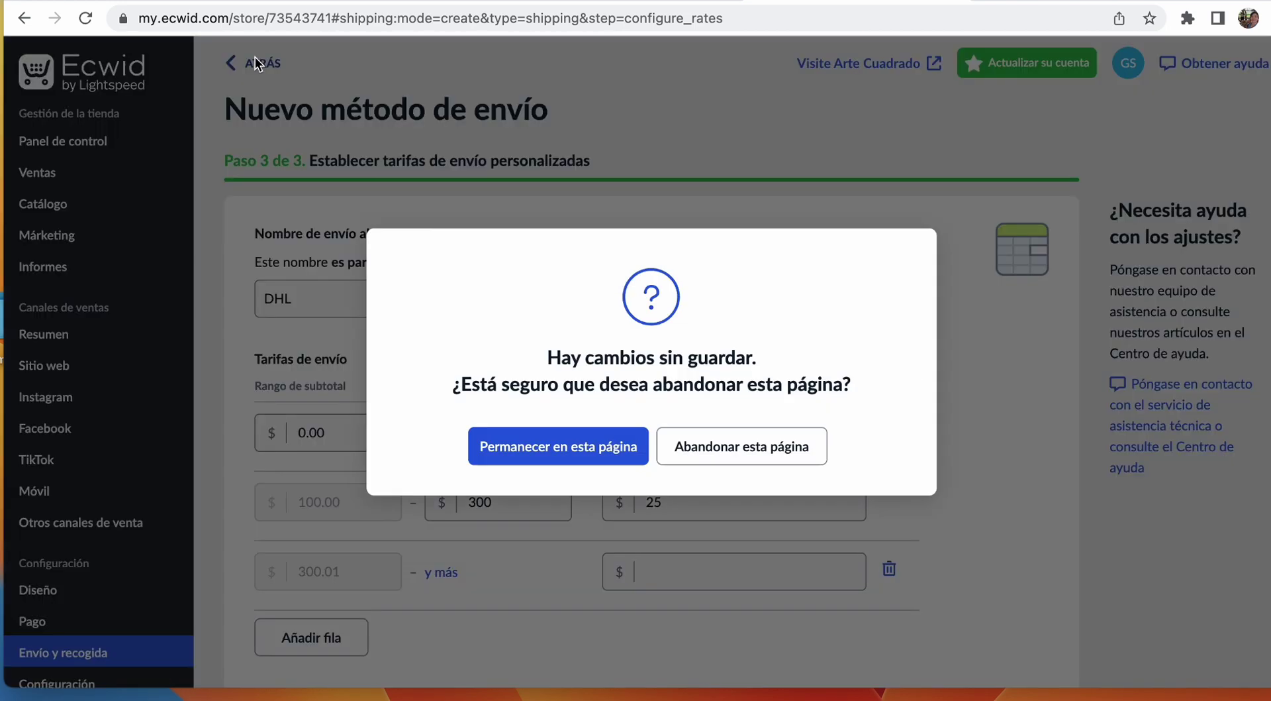
click(696, 447)
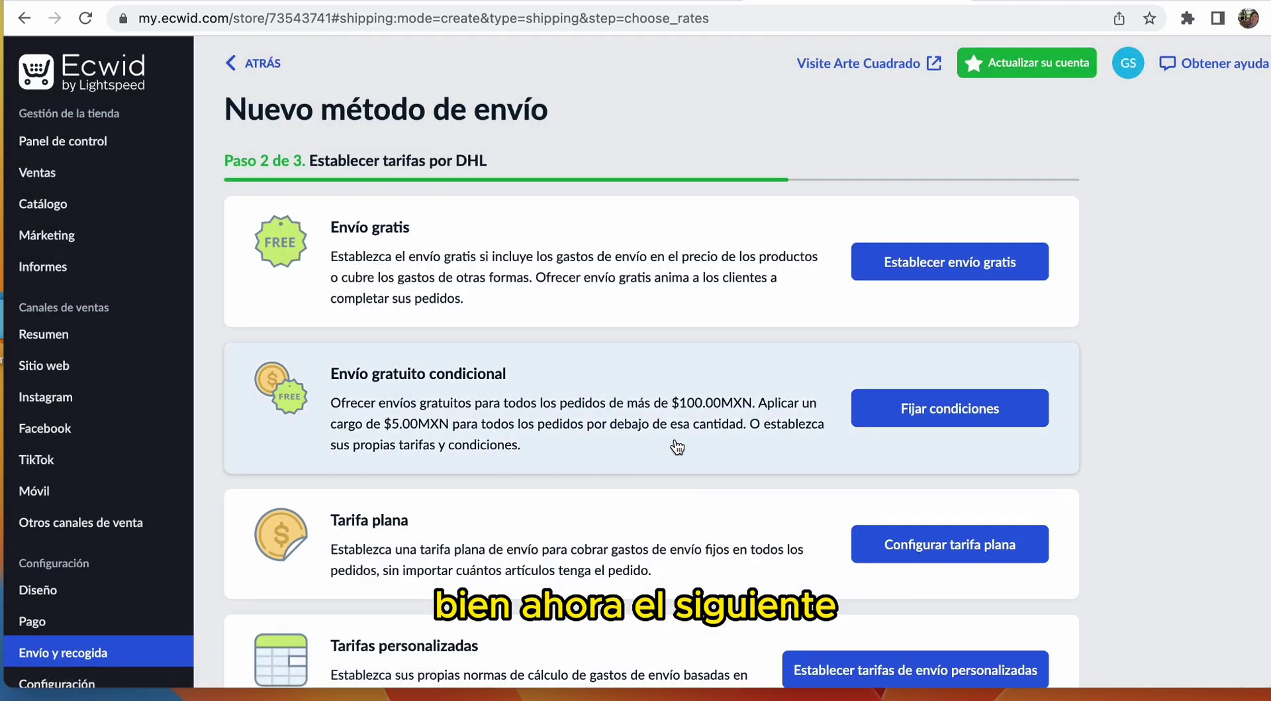
Choose the flat rate for DHL and set its shipping cost to a fixed amount of $150
scroll(674, 438, down, 3)
click(900, 475)
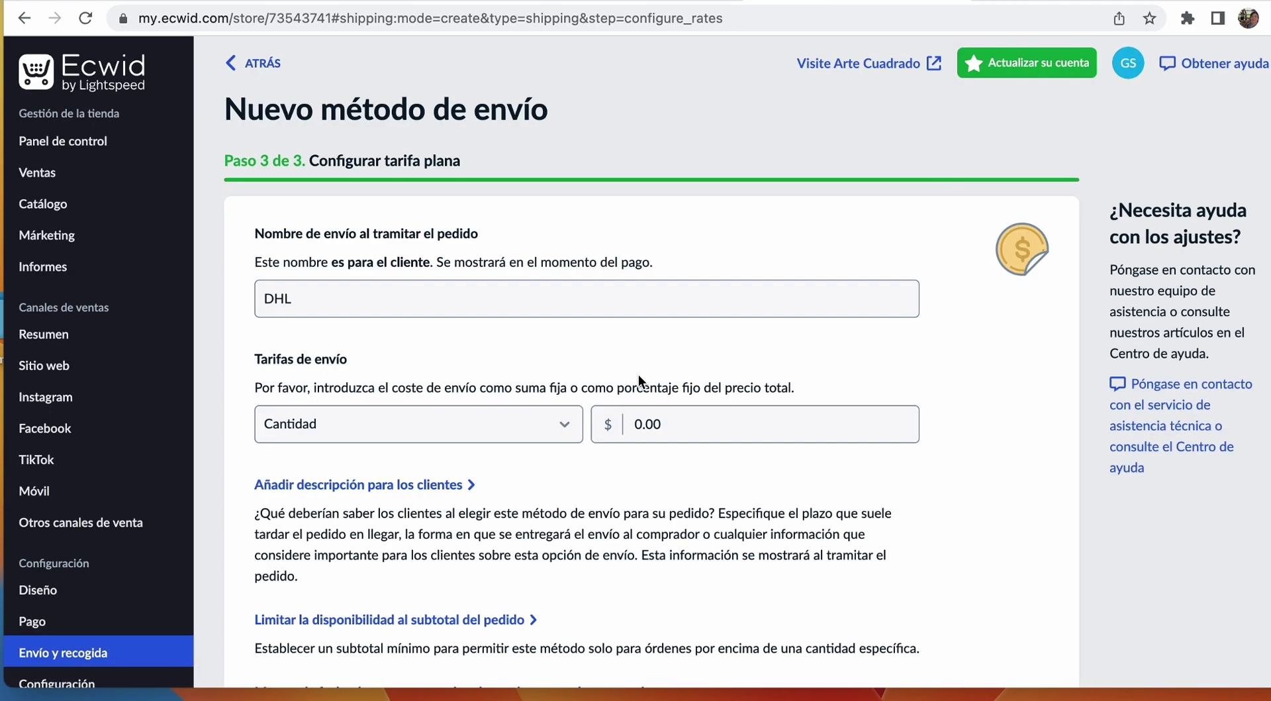
scroll(689, 340, down, 5)
scroll(688, 341, up, 2)
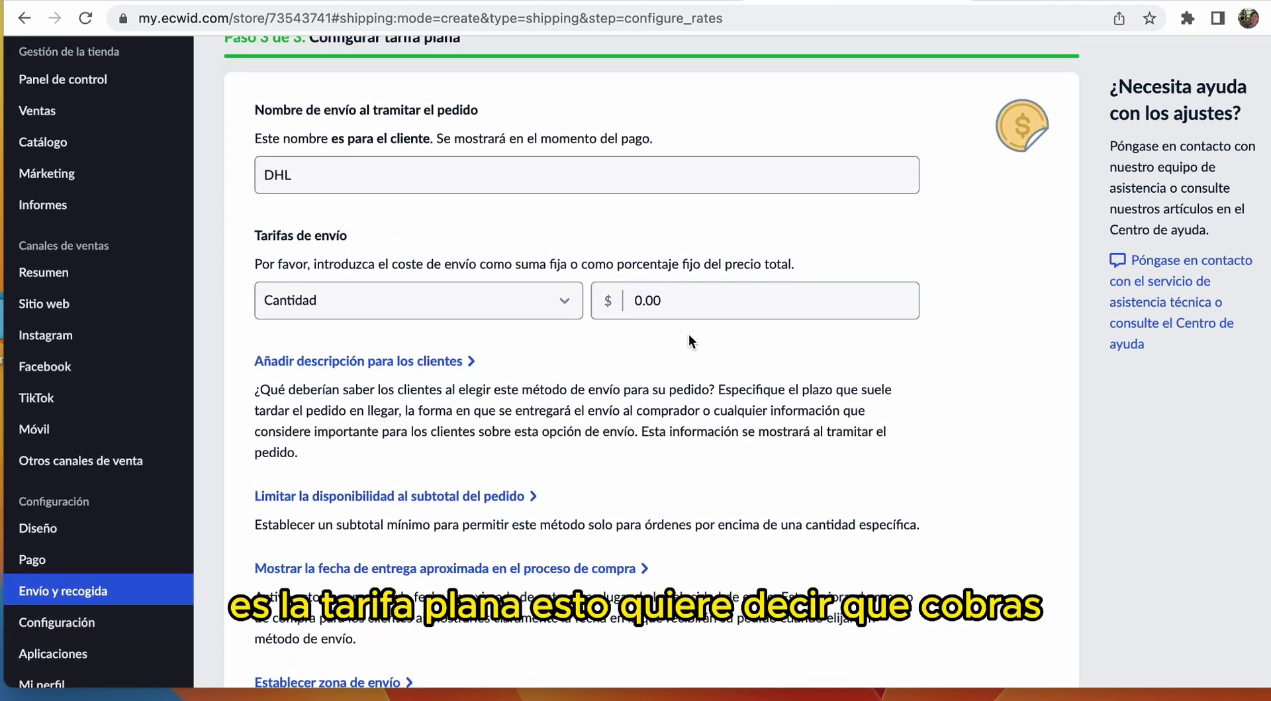
scroll(689, 341, down, 1)
click(742, 251)
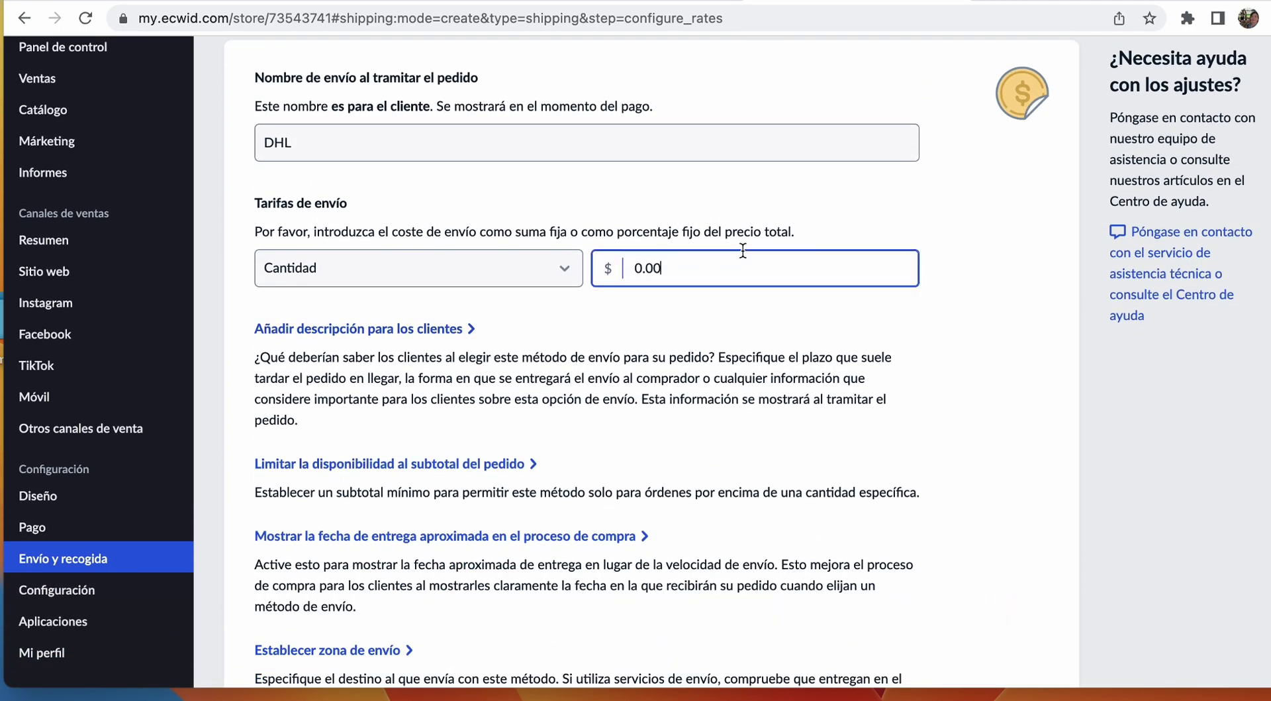
double_click(667, 263)
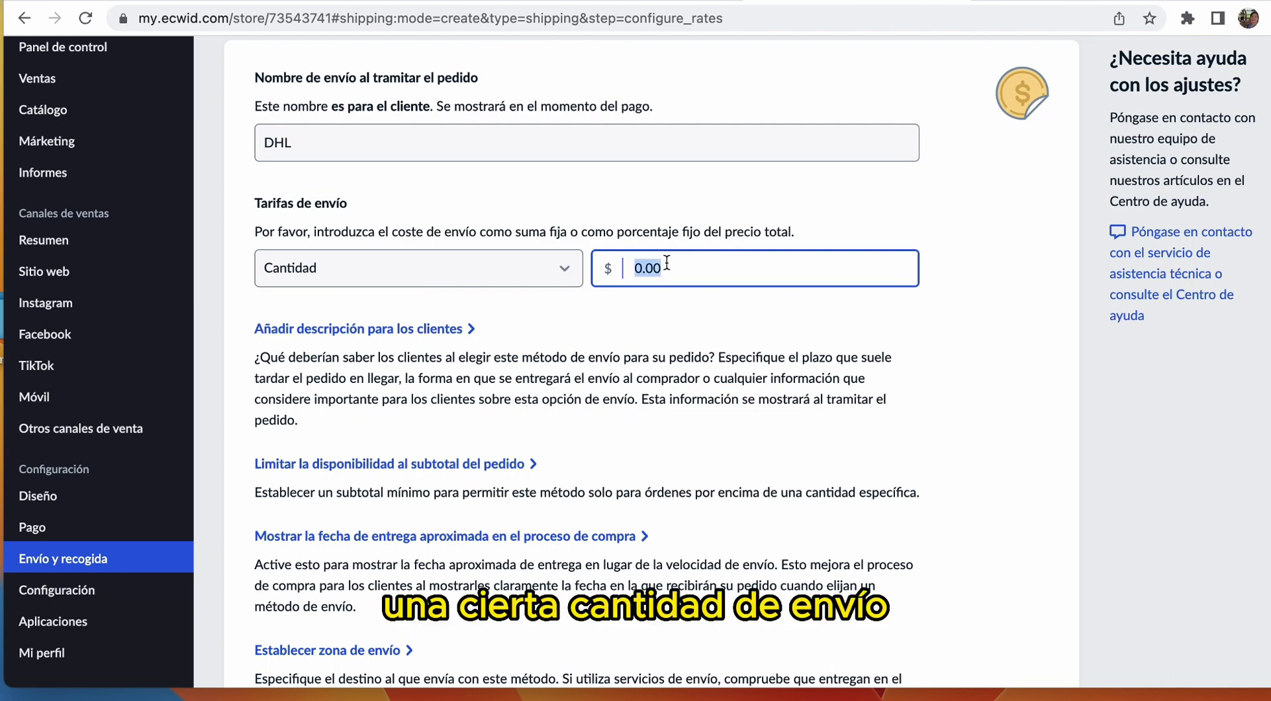
click(562, 268)
click(630, 274)
double_click(663, 267)
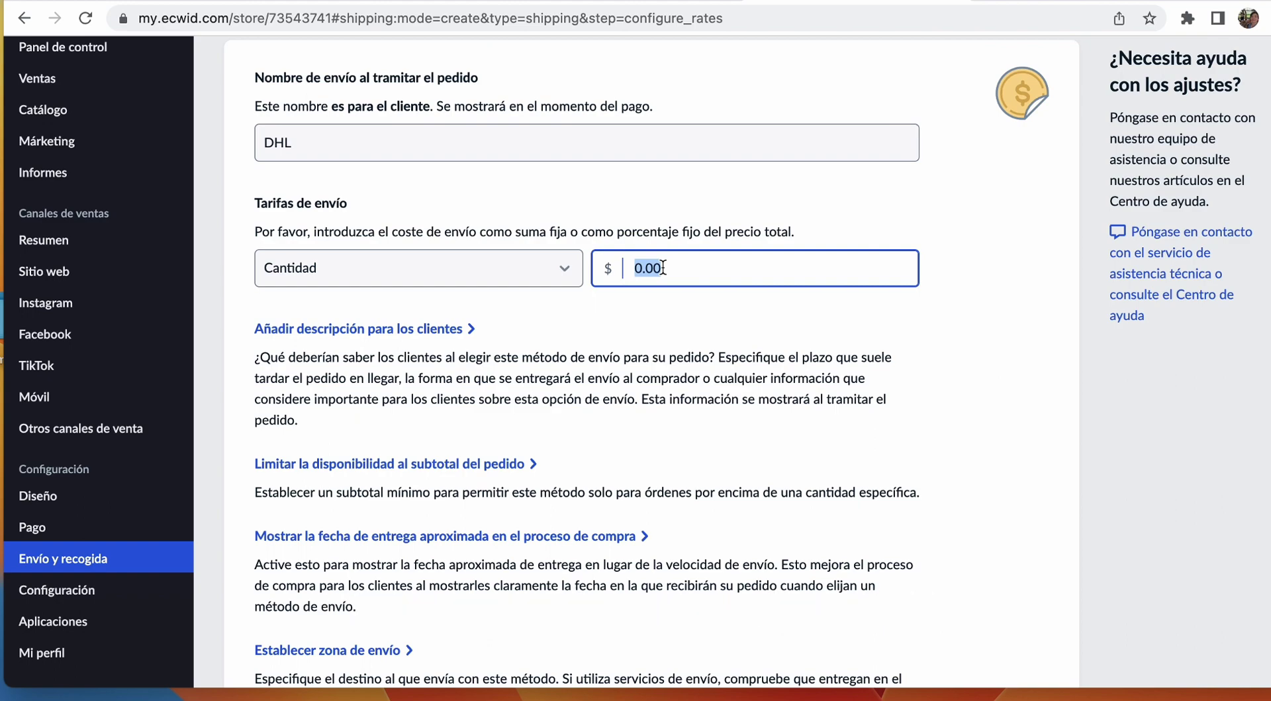
text(150)
Abandon the flat rate setup without saving and go back to the DHL rate types
scroll(684, 358, down, 5)
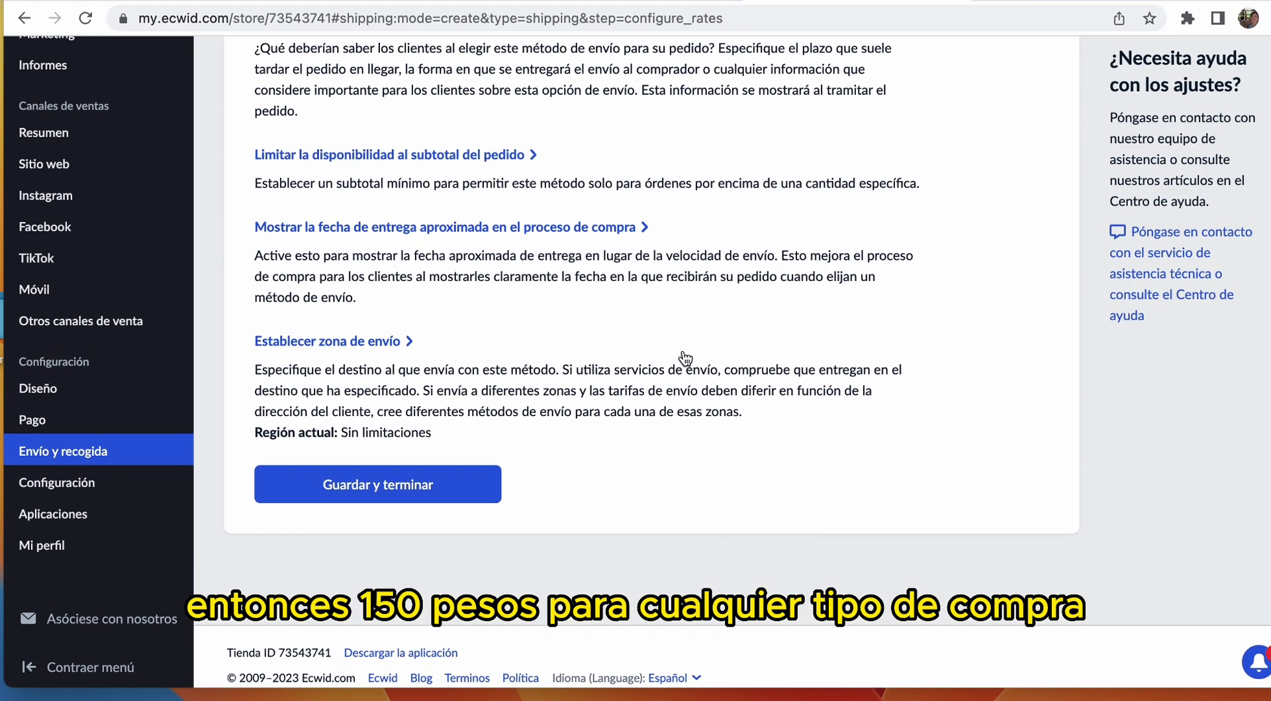
scroll(682, 351, up, 7)
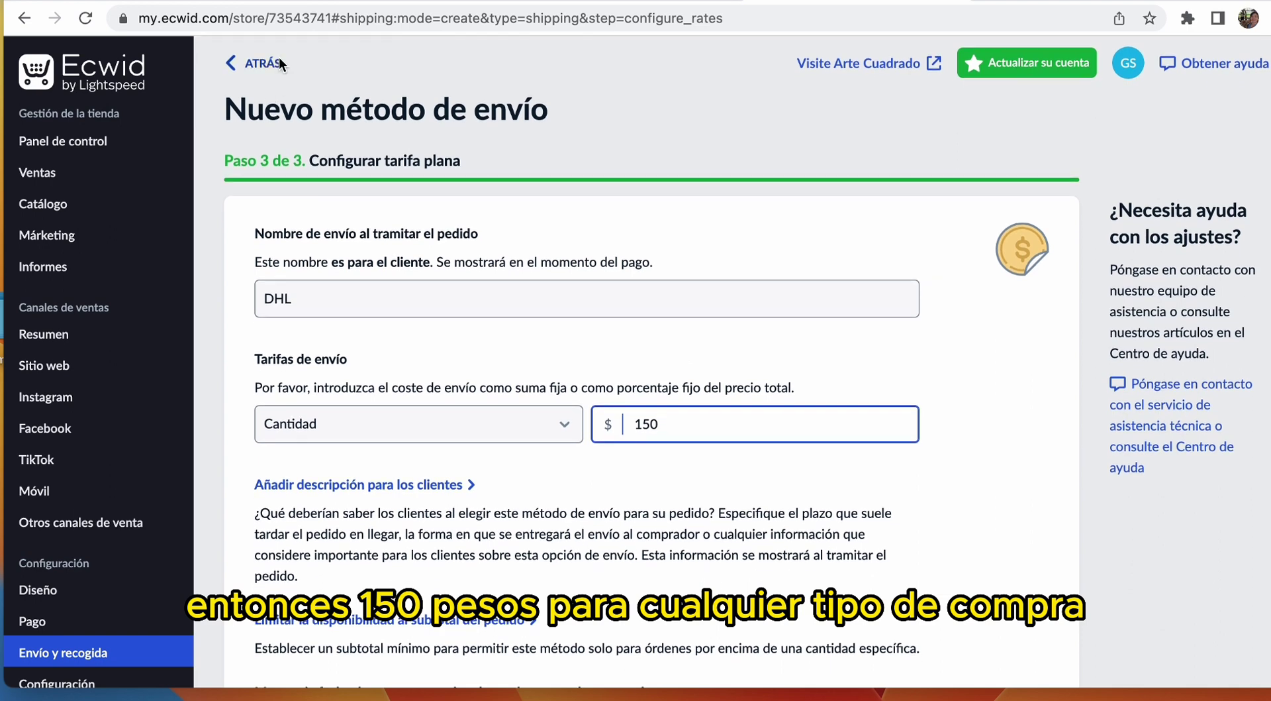
click(280, 63)
click(710, 456)
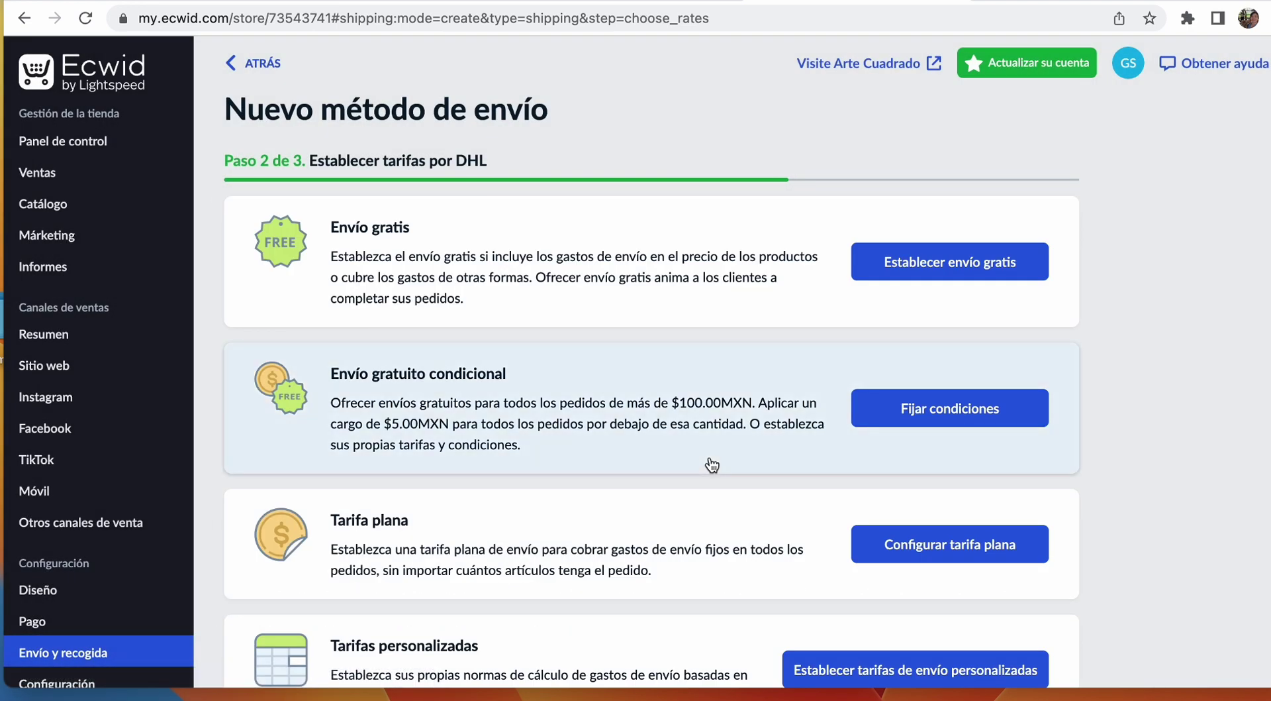
Choose custom shipping rates for DHL and set a weight range of 0 to 5 kg with a $150 rate per order
scroll(710, 460, down, 3)
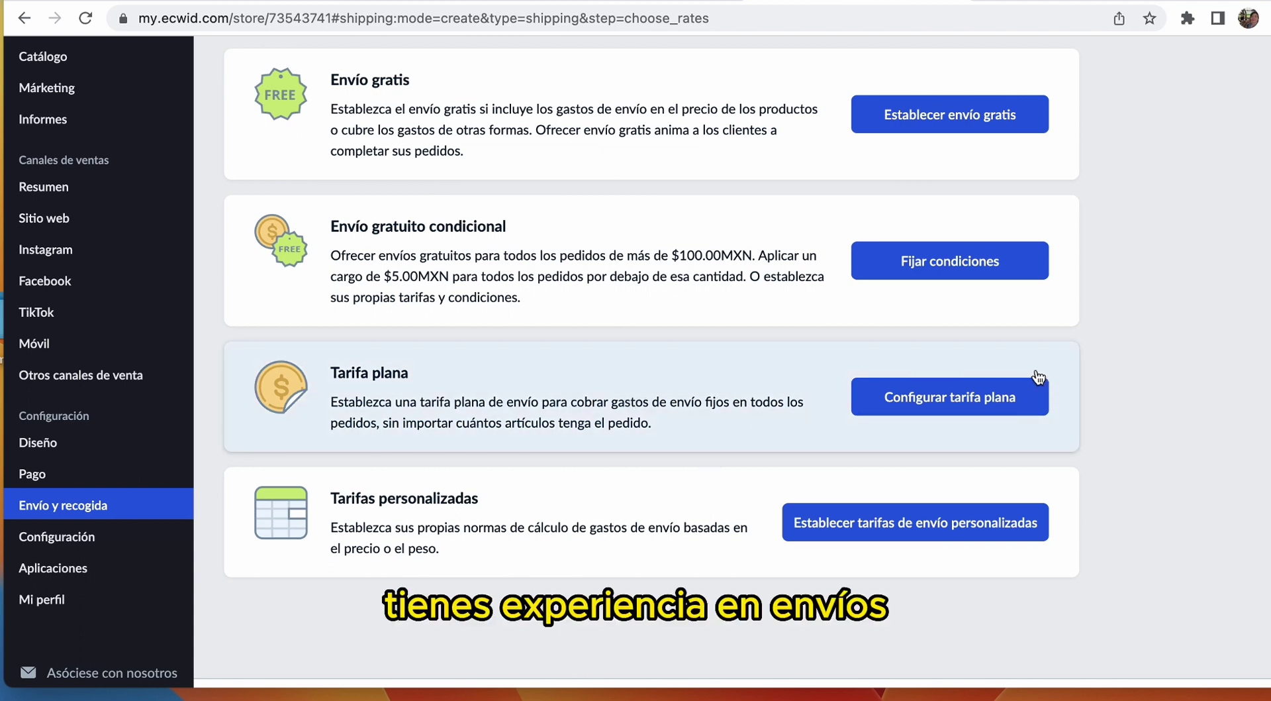
click(839, 535)
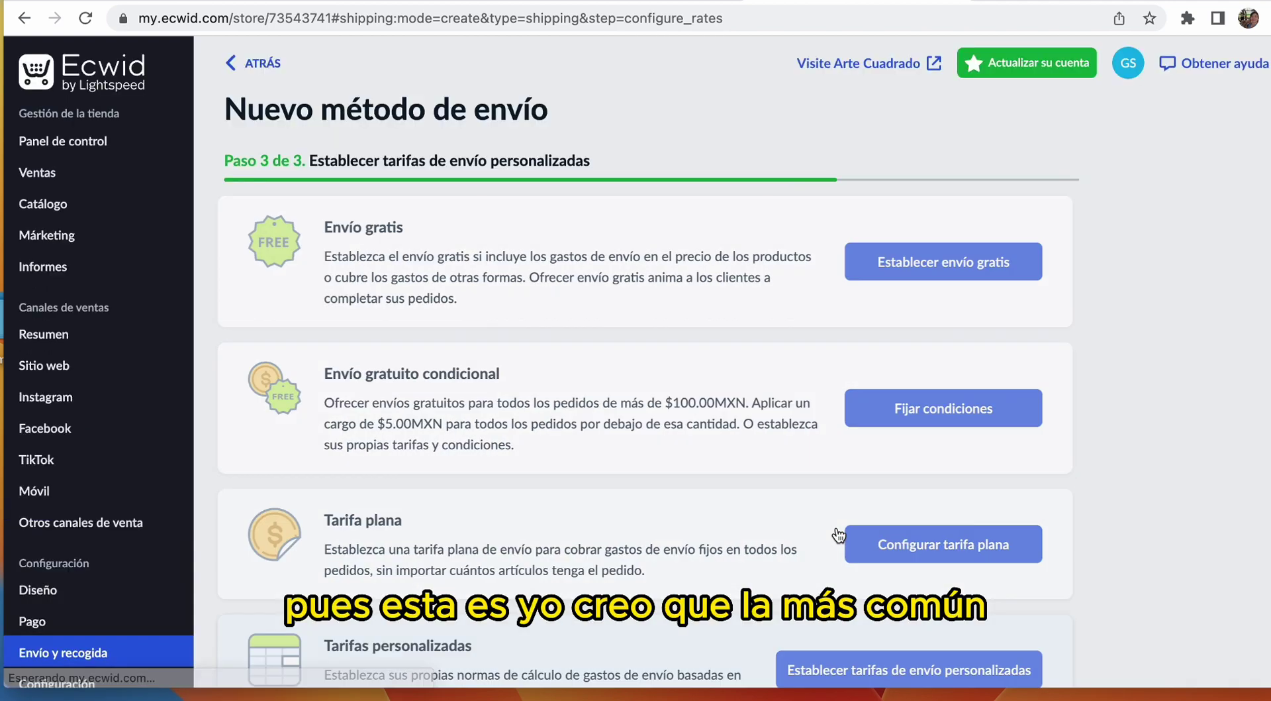
scroll(656, 417, down, 3)
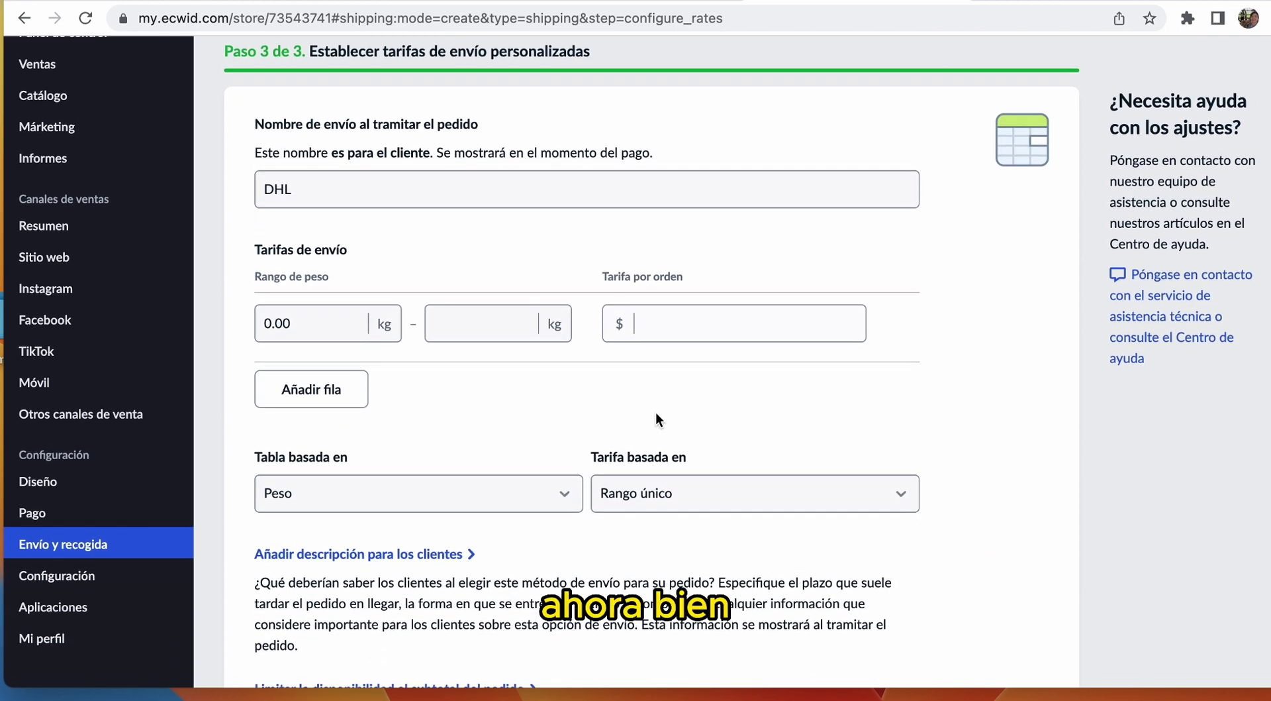
click(342, 351)
key(BackSpace)
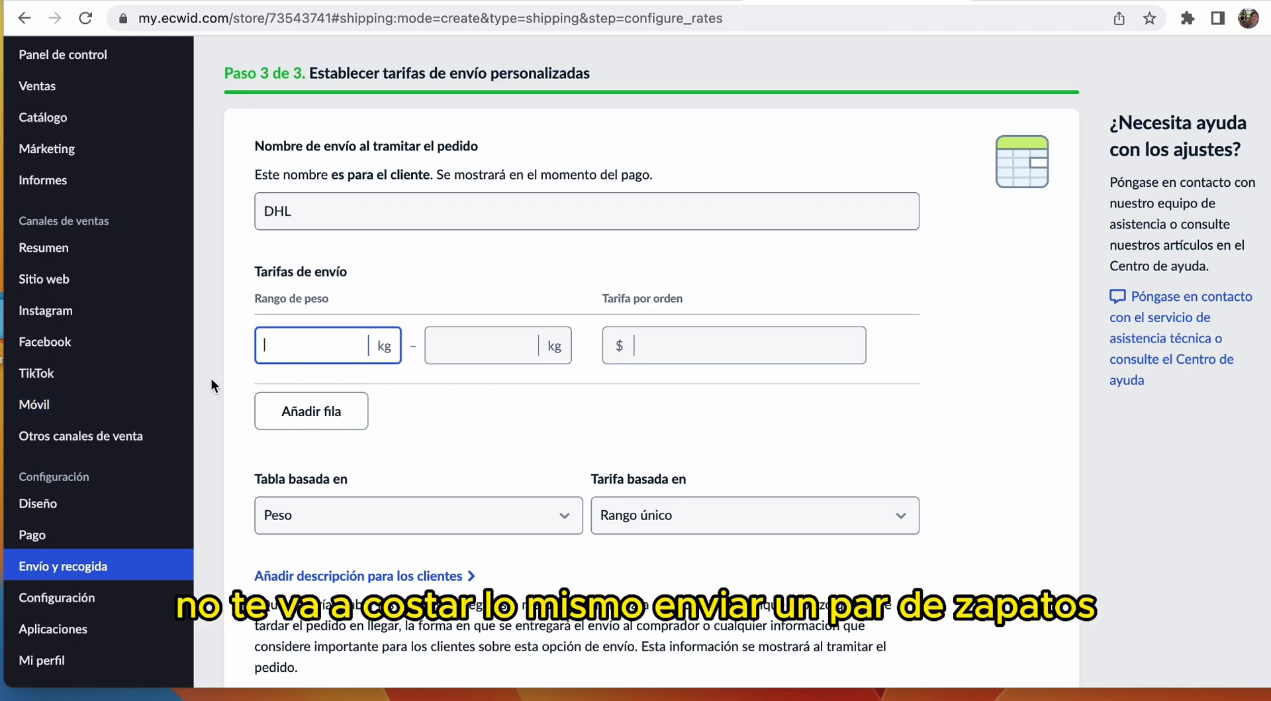
text(0)
click(498, 349)
text(5)
click(671, 348)
text(150)
Add a second weight range ending at 10 kg with a $300 rate per order
click(317, 412)
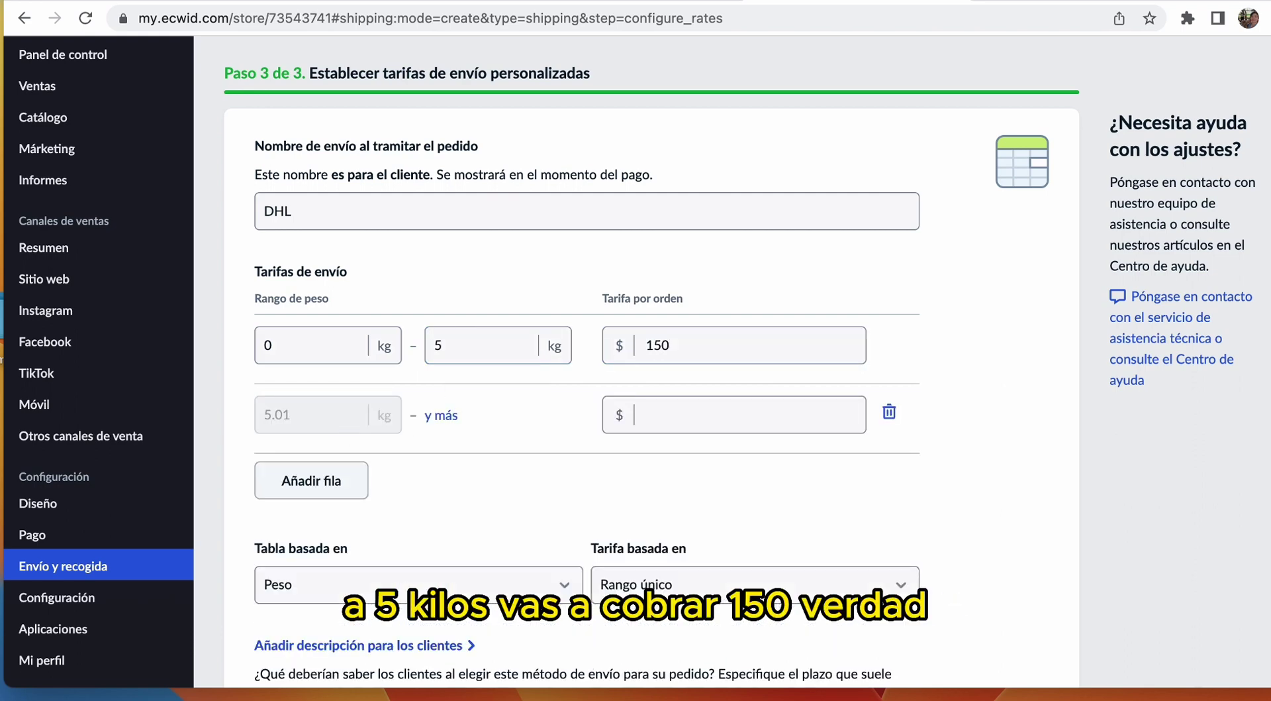
click(443, 424)
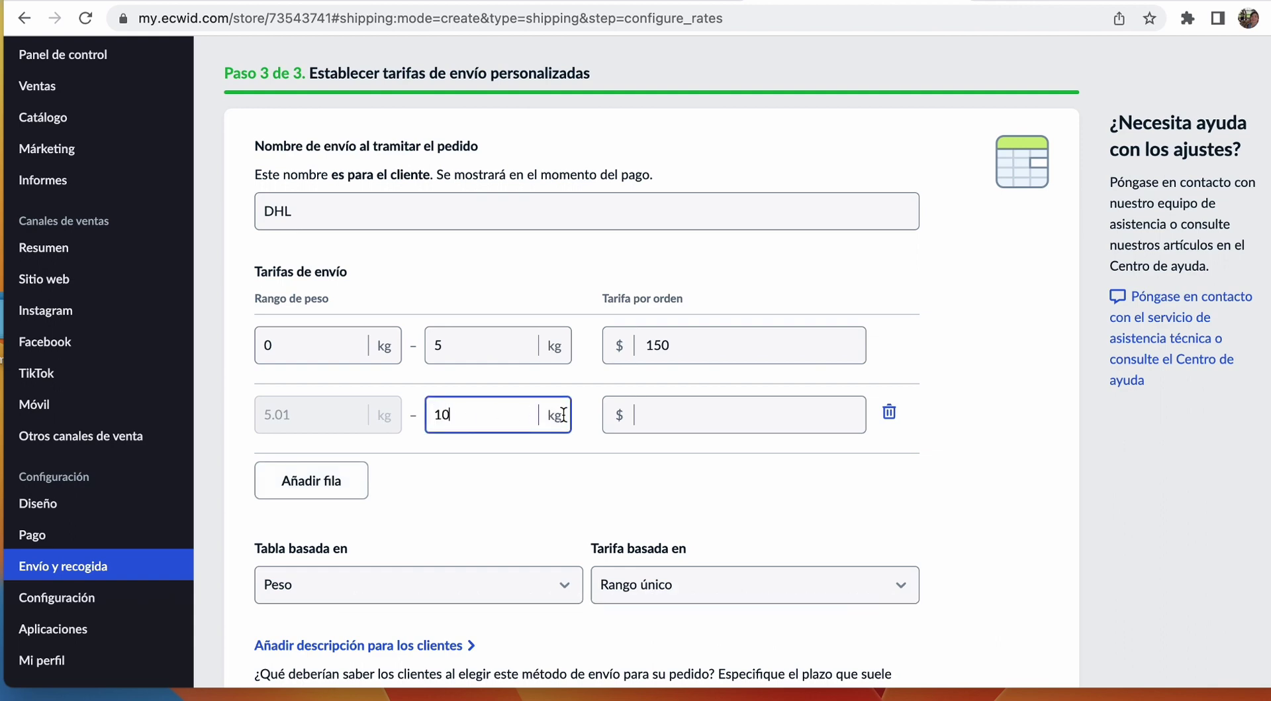
click(665, 417)
text(300)
Abandon the DHL custom rates without saving and open the store design settings
scroll(811, 377, down, 1)
scroll(811, 381, down, 3)
scroll(810, 381, up, 5)
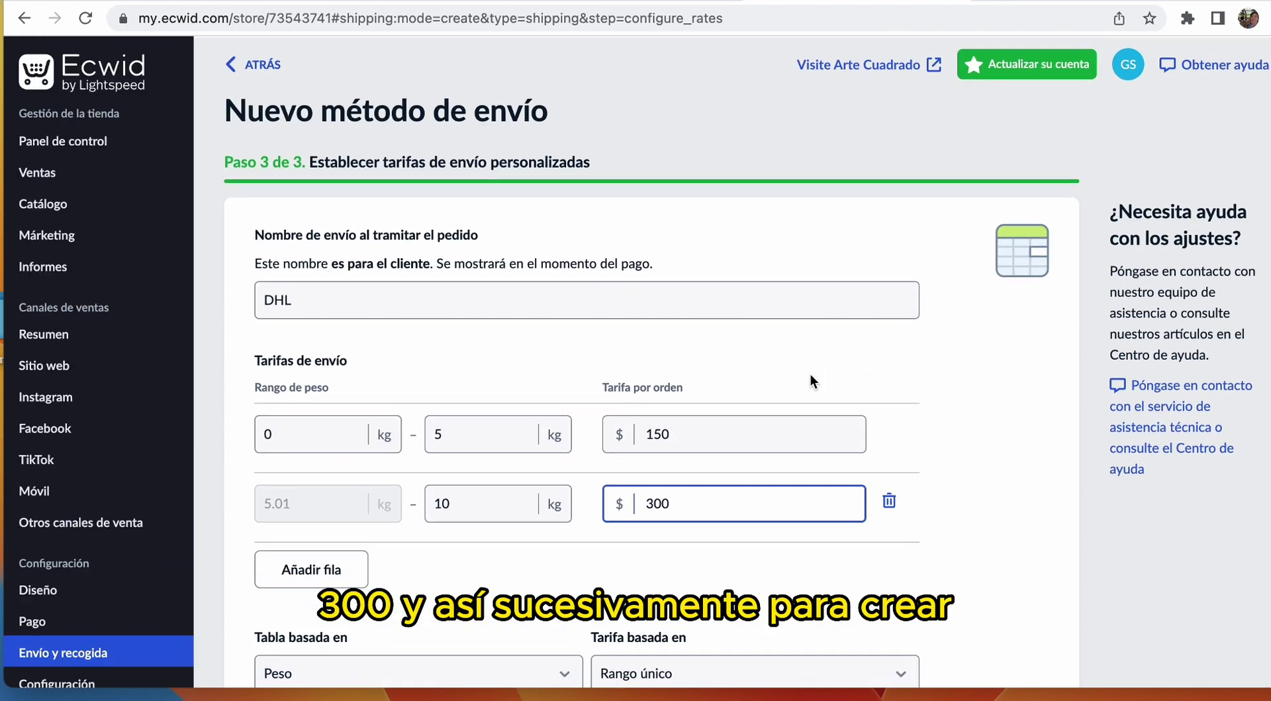
scroll(812, 376, down, 4)
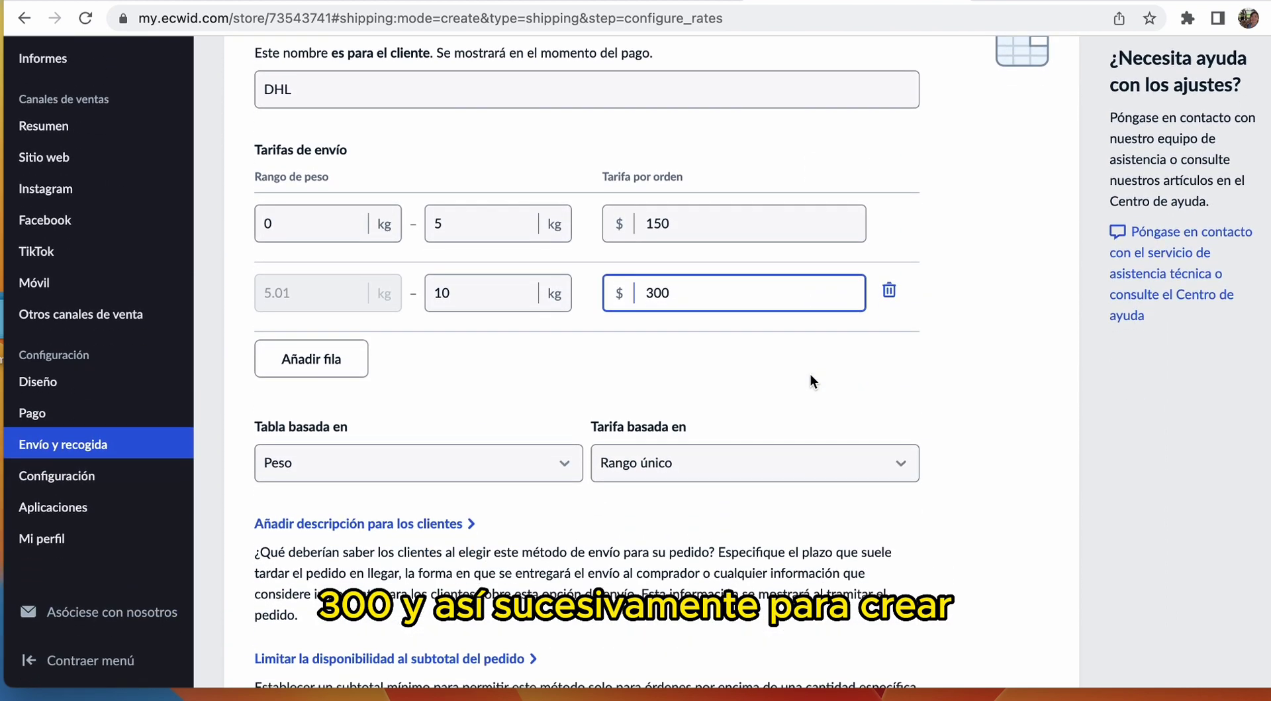
click(33, 382)
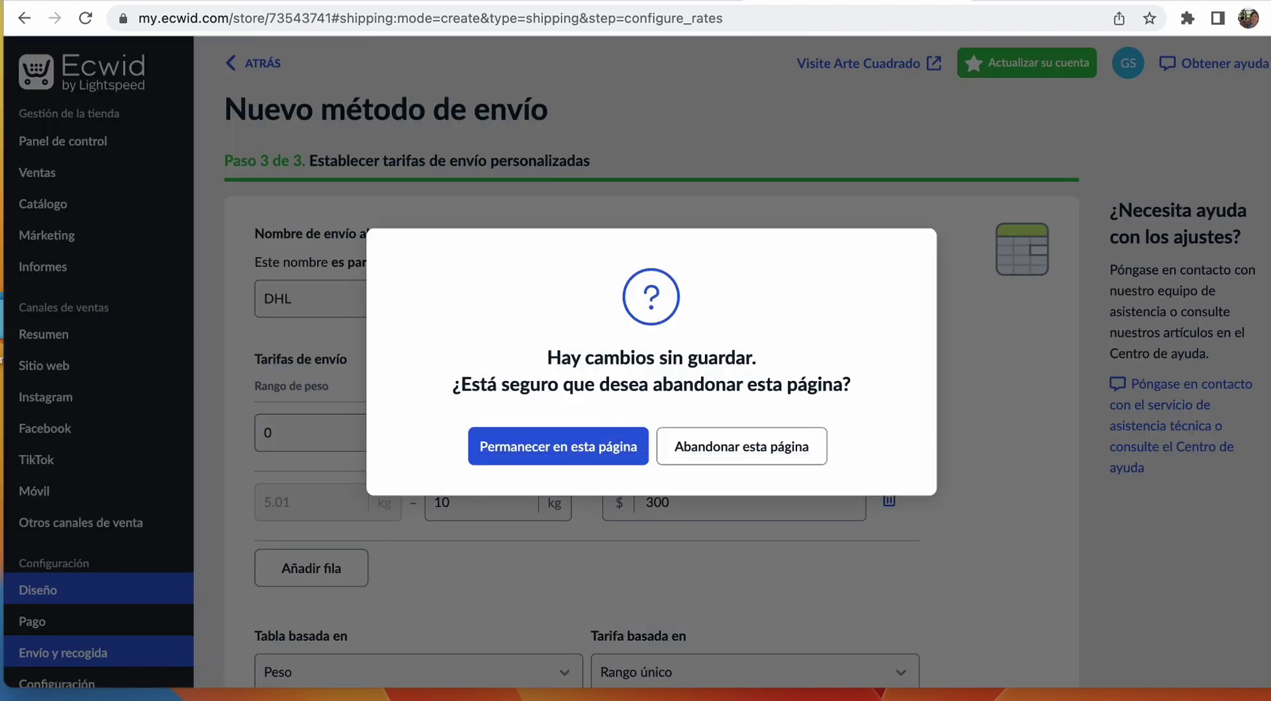
click(723, 442)
scroll(601, 360, down, 1)
scroll(601, 360, down, 2)
scroll(601, 360, up, 3)
Try the Grande, Media and Pequeña product image sizes and set the size to Media
click(290, 363)
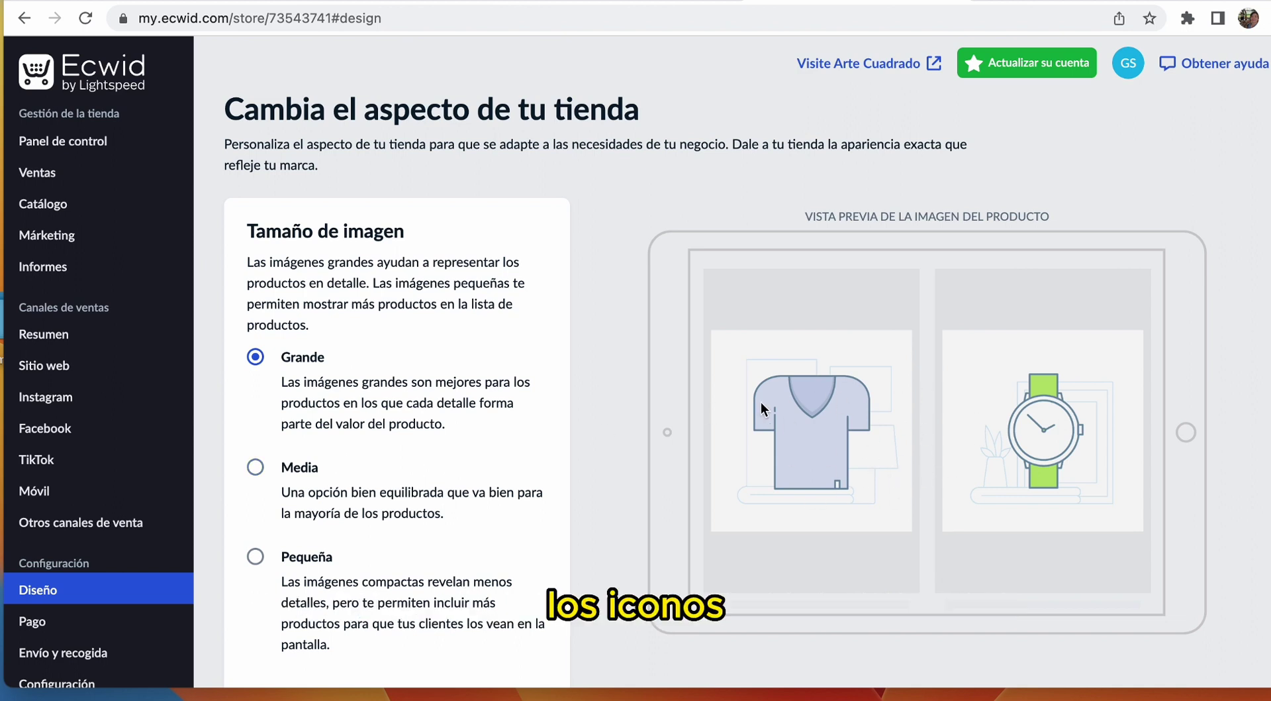
click(287, 475)
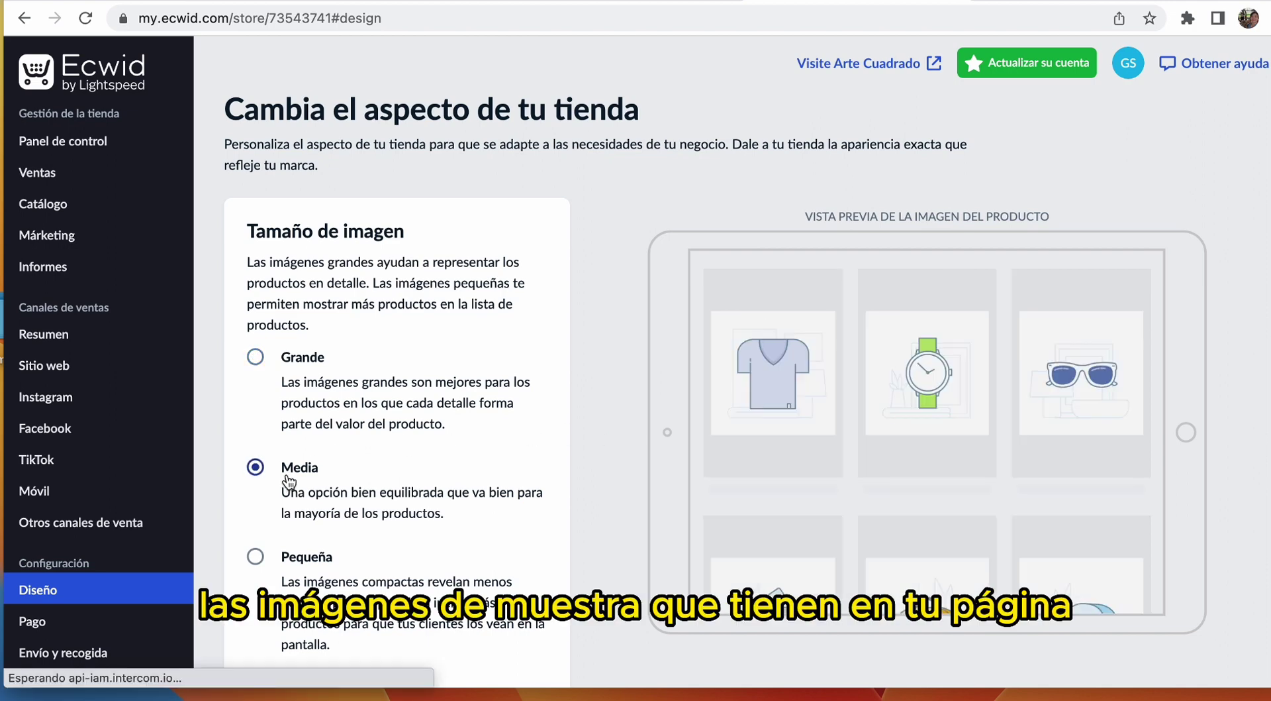
click(255, 556)
click(321, 476)
Try the Horizontal 3:2 image aspect ratio and set the ratio to Vertical 2:3
scroll(547, 411, down, 9)
scroll(547, 411, down, 1)
click(307, 331)
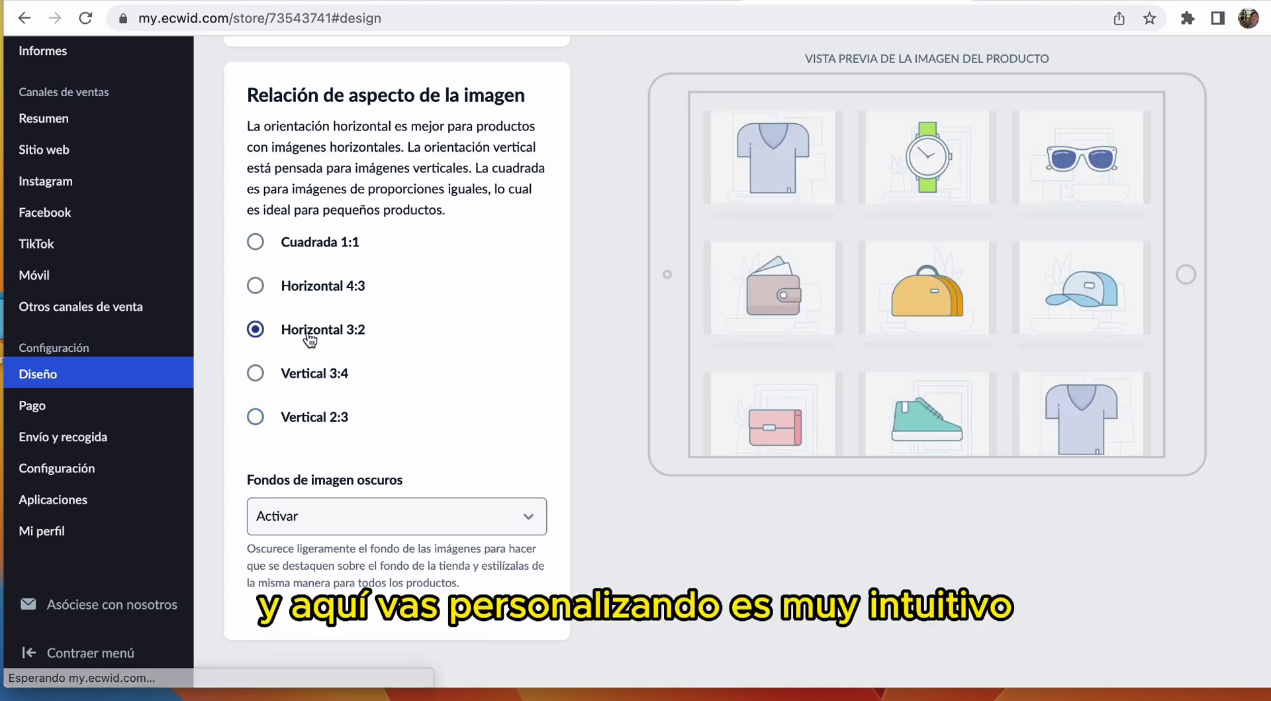
click(277, 417)
Examine the product card, category name and product page layout options further down the design settings
scroll(602, 437, down, 6)
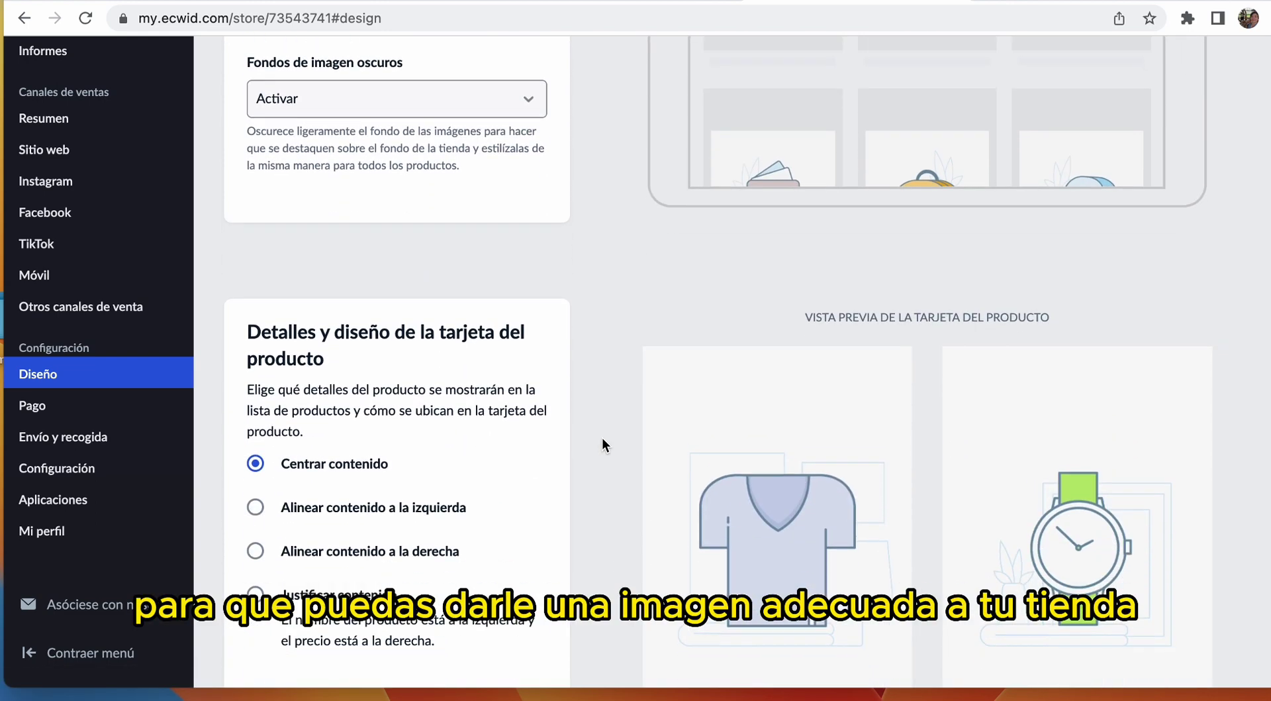
scroll(602, 437, down, 14)
scroll(602, 437, down, 15)
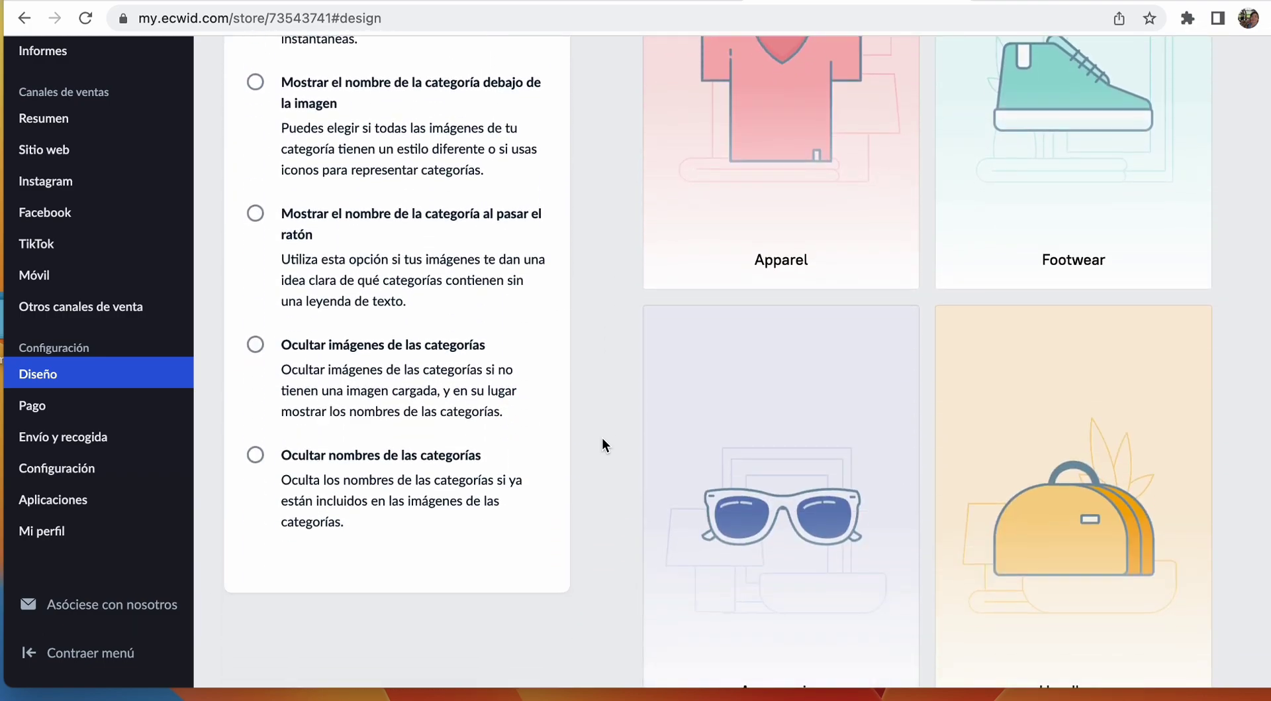
scroll(602, 437, down, 16)
scroll(602, 437, down, 15)
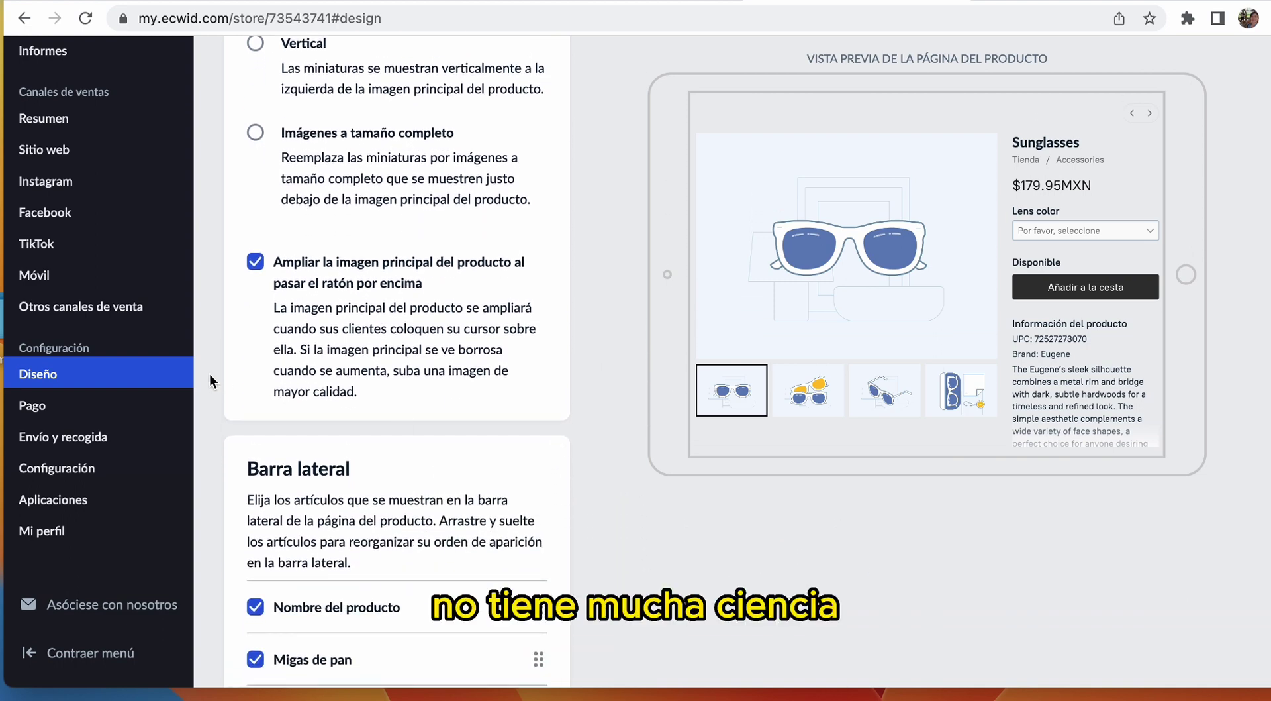
scroll(151, 398, up, 10)
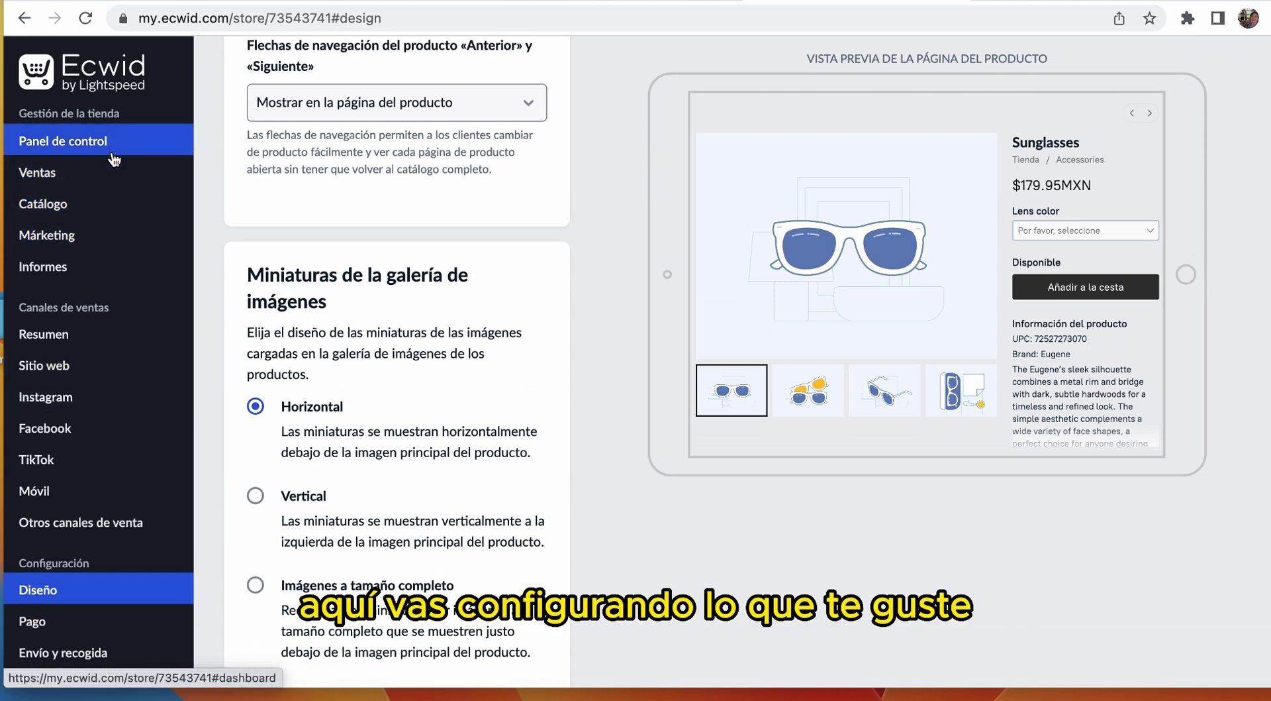
Start a new product in the catalog and name it Zapatos
click(91, 203)
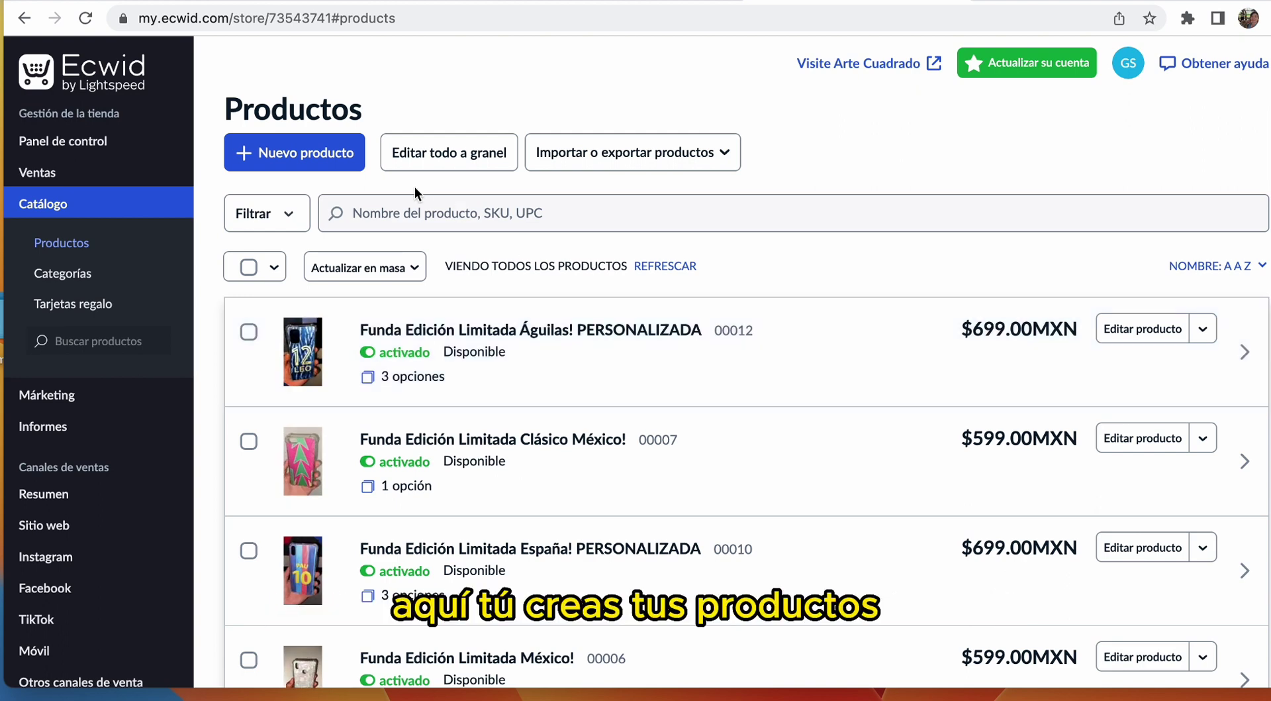
click(336, 171)
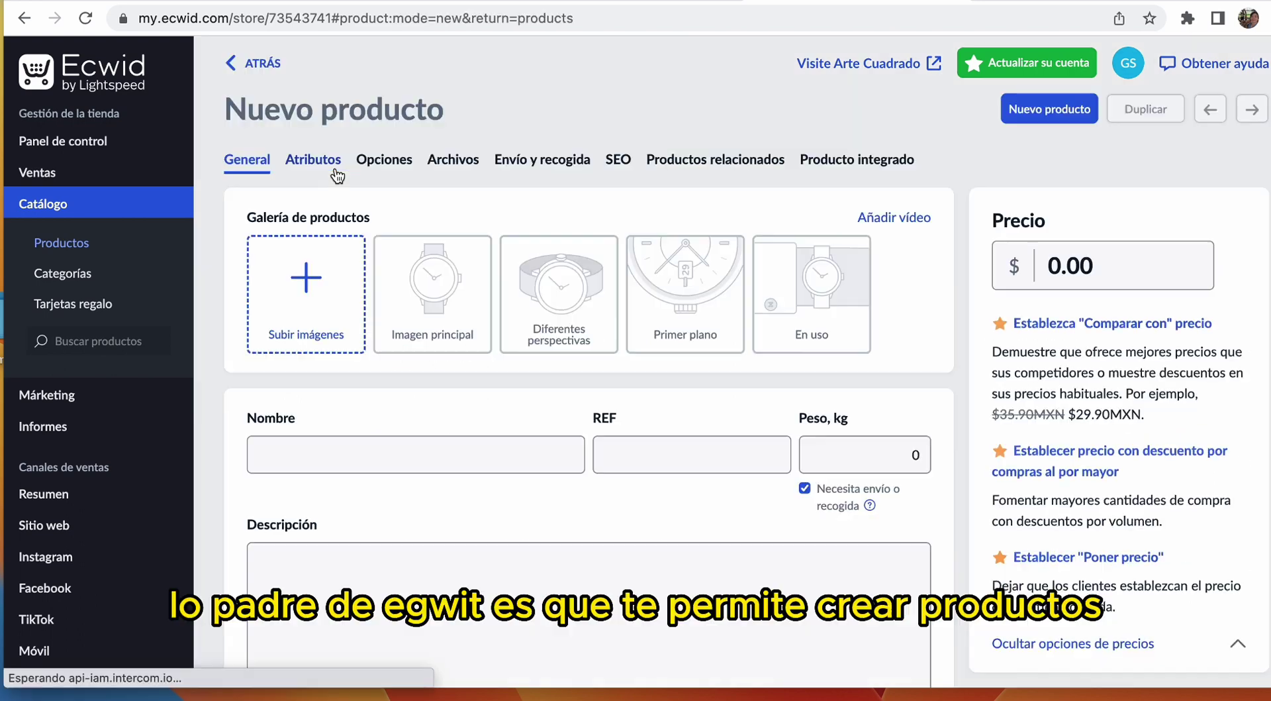
click(366, 468)
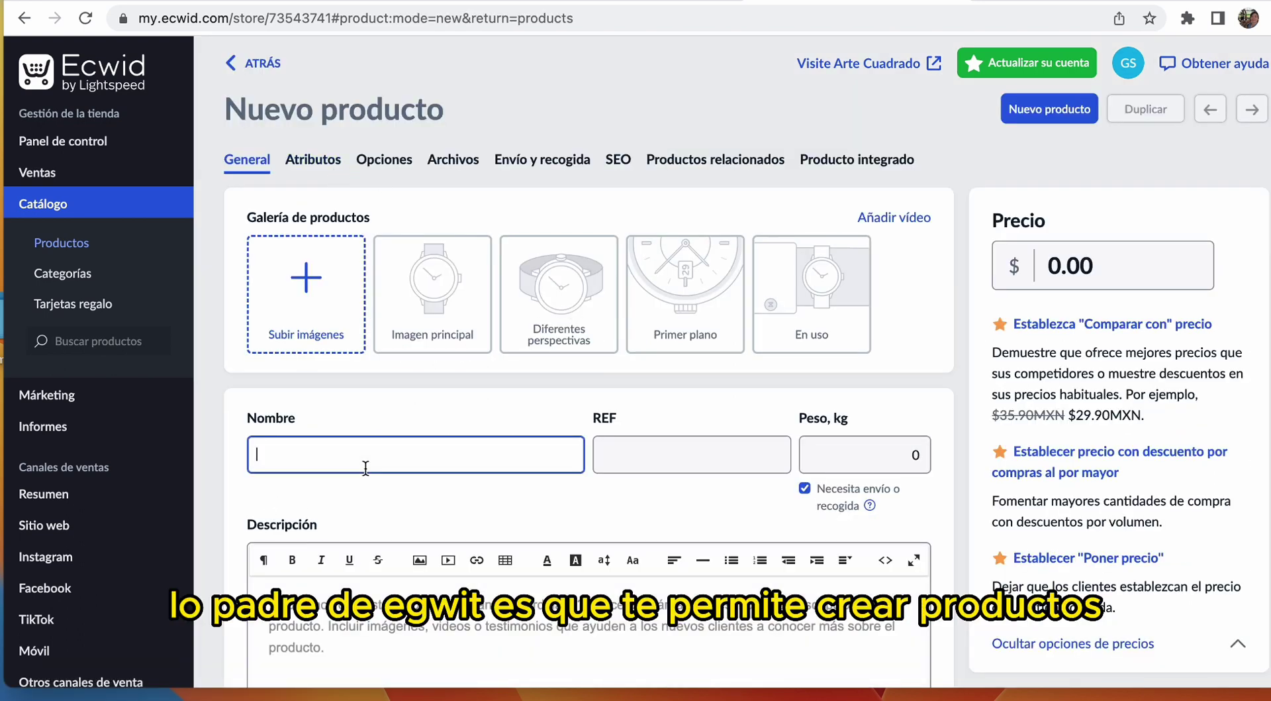
text(Zapatos)
click(481, 518)
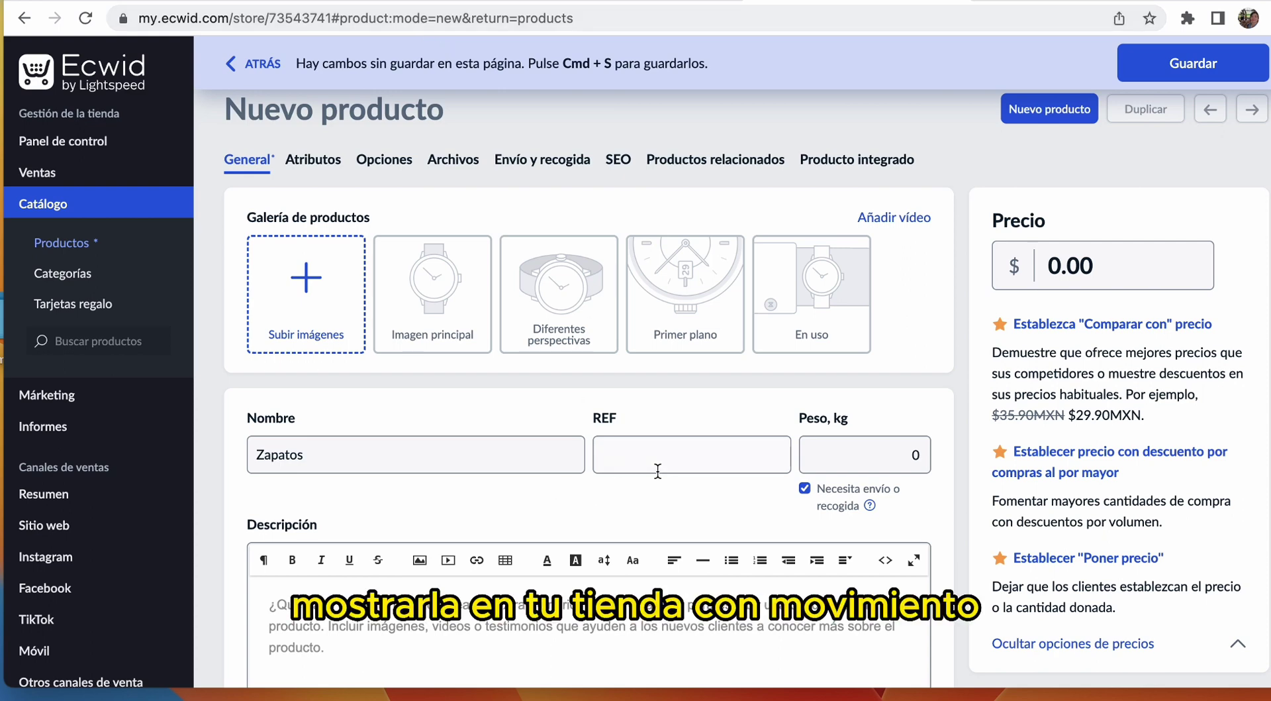
Open the new product's weight and description for editing and look over its general details
scroll(658, 470, down, 3)
click(868, 359)
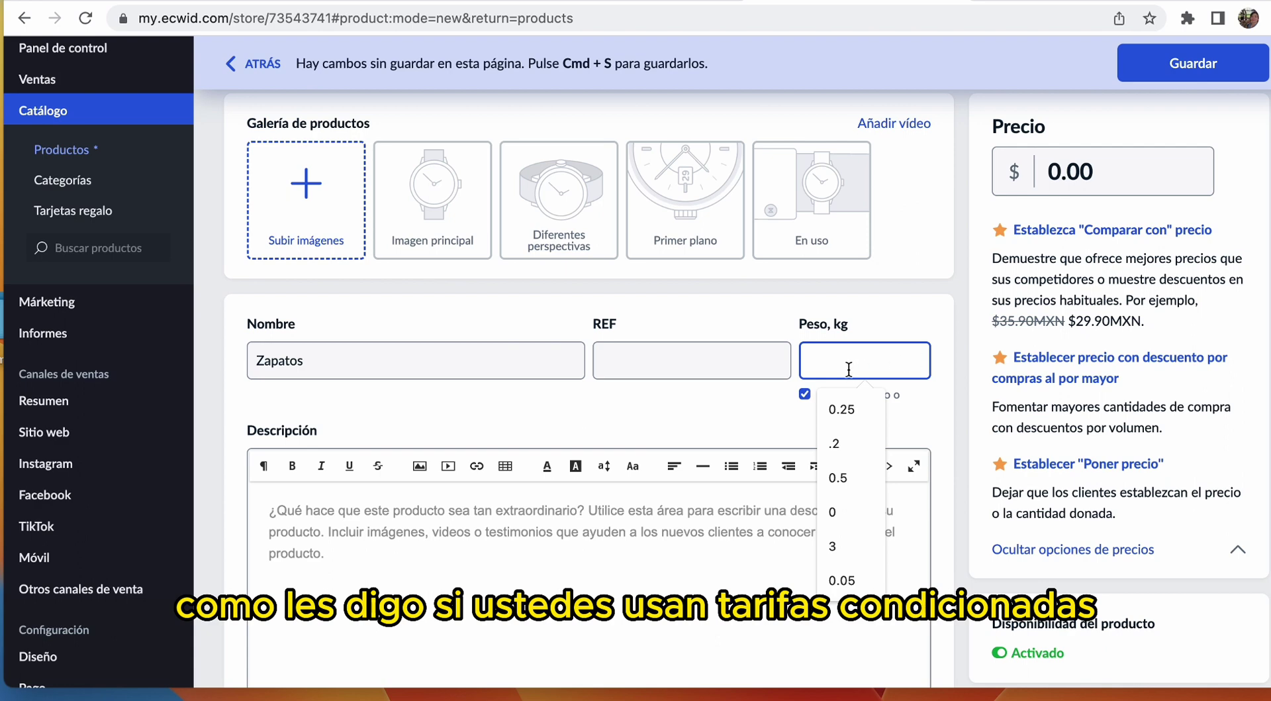
click(634, 412)
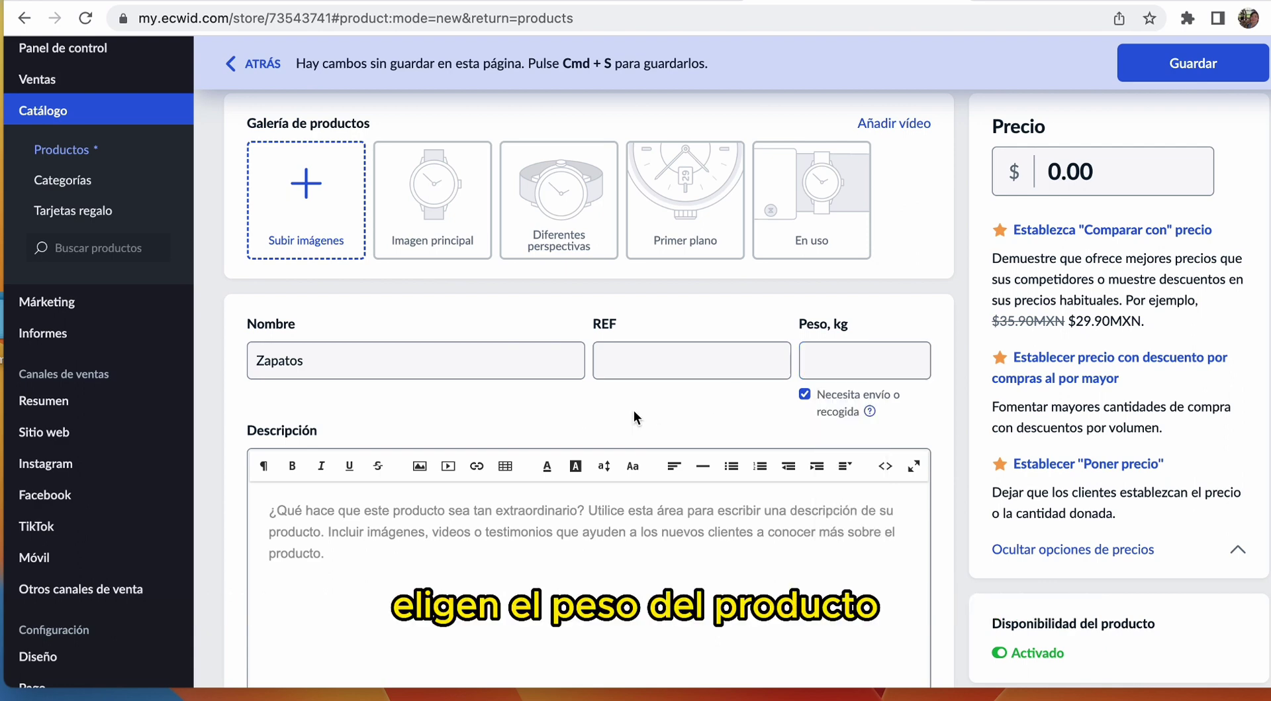
click(494, 555)
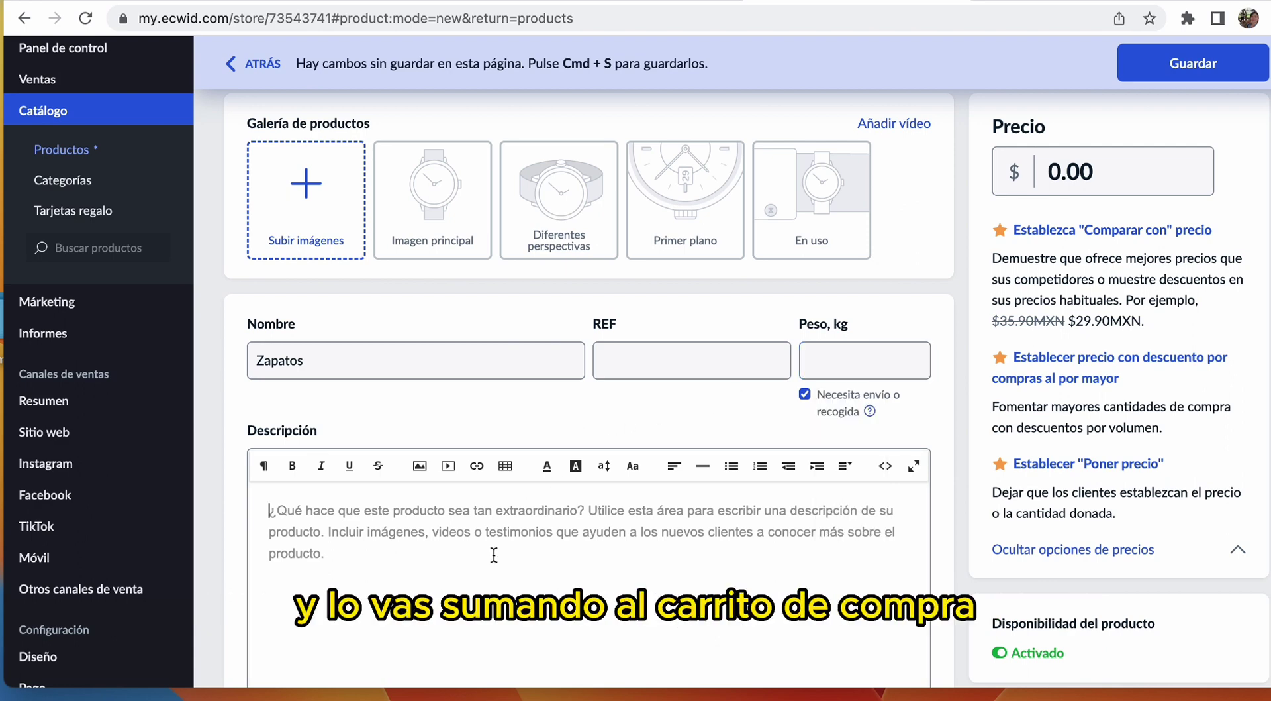
scroll(494, 554, down, 6)
scroll(493, 554, up, 5)
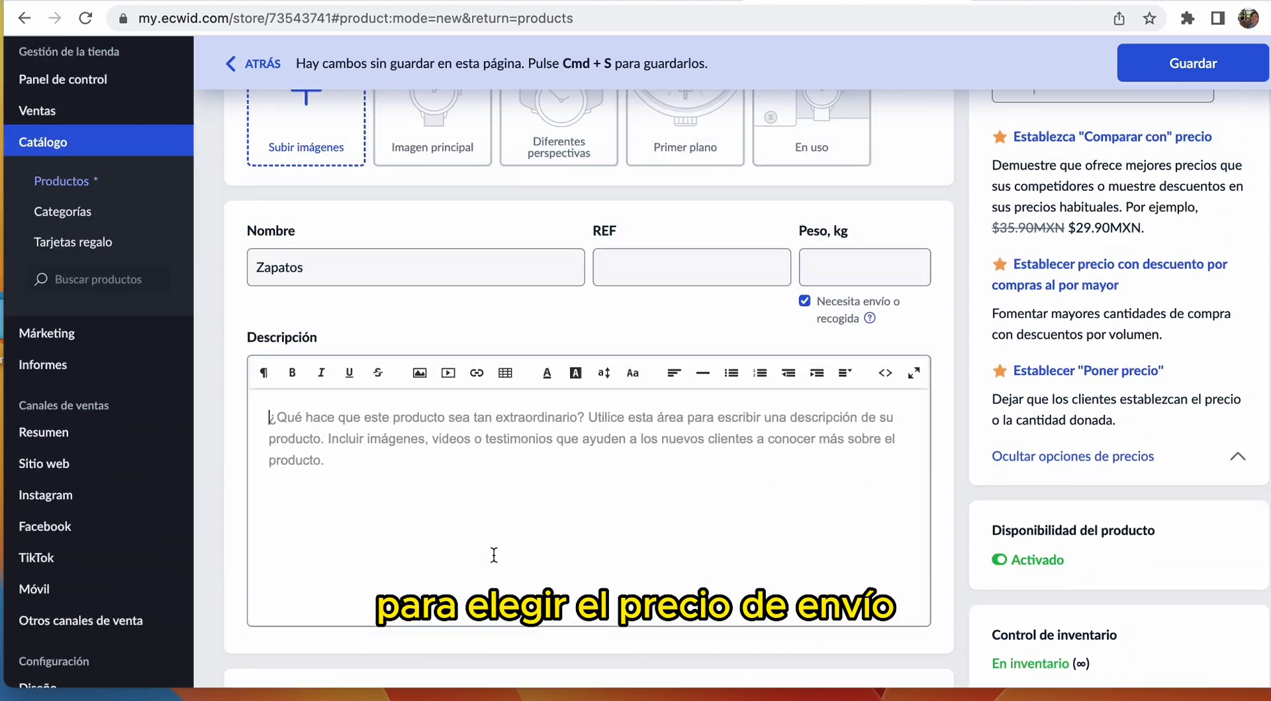
scroll(494, 554, up, 3)
Go through the product's attributes, options, files, shipping, SEO, related products and embedding settings, and return to its general details
click(329, 169)
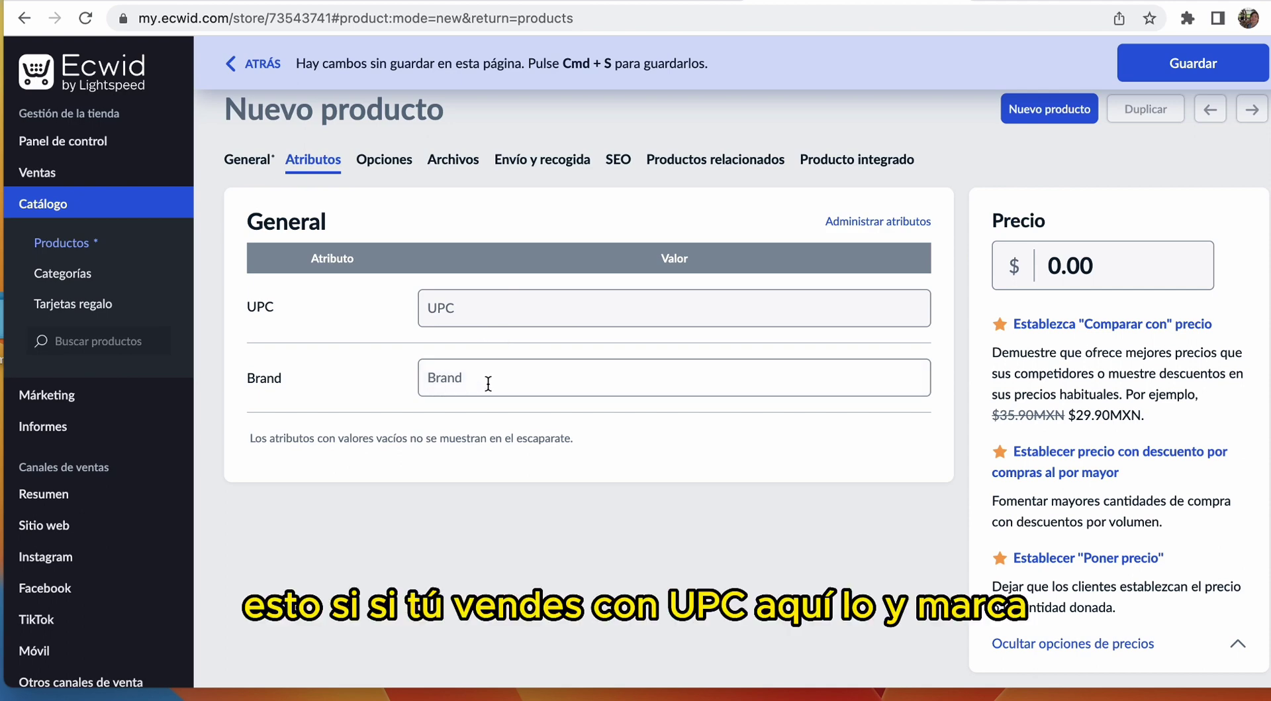
click(391, 161)
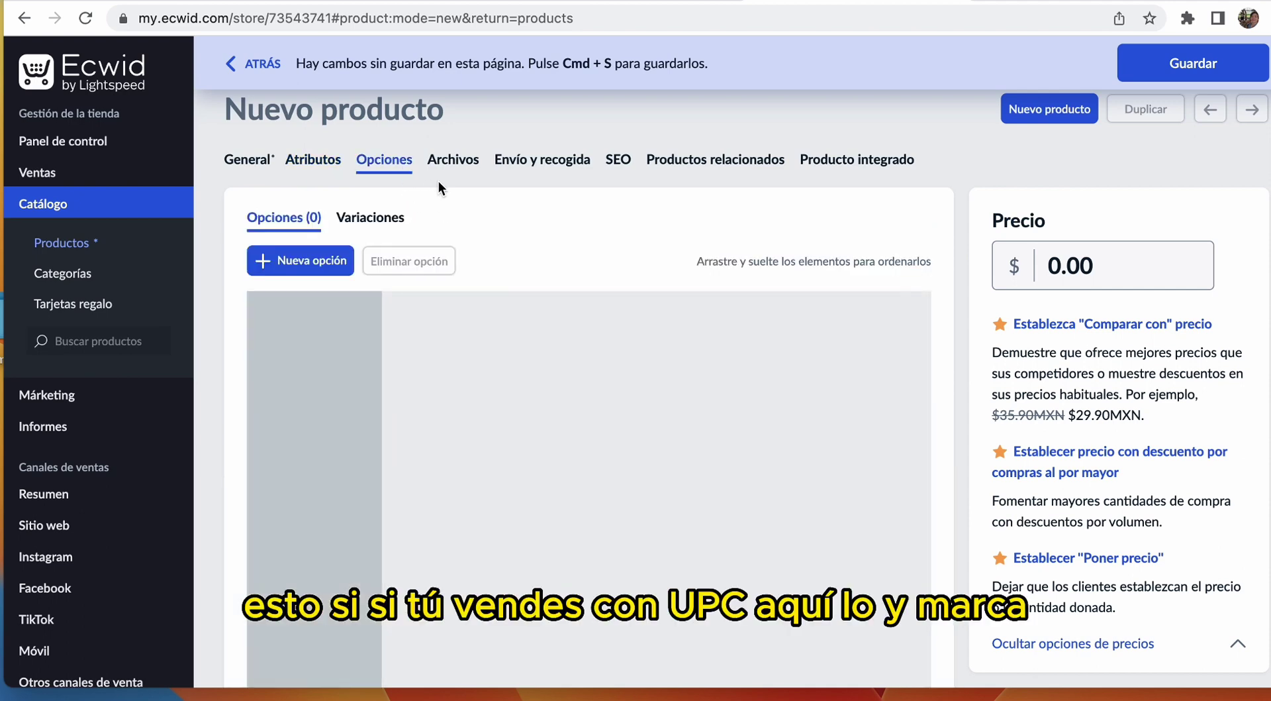
click(454, 161)
click(542, 160)
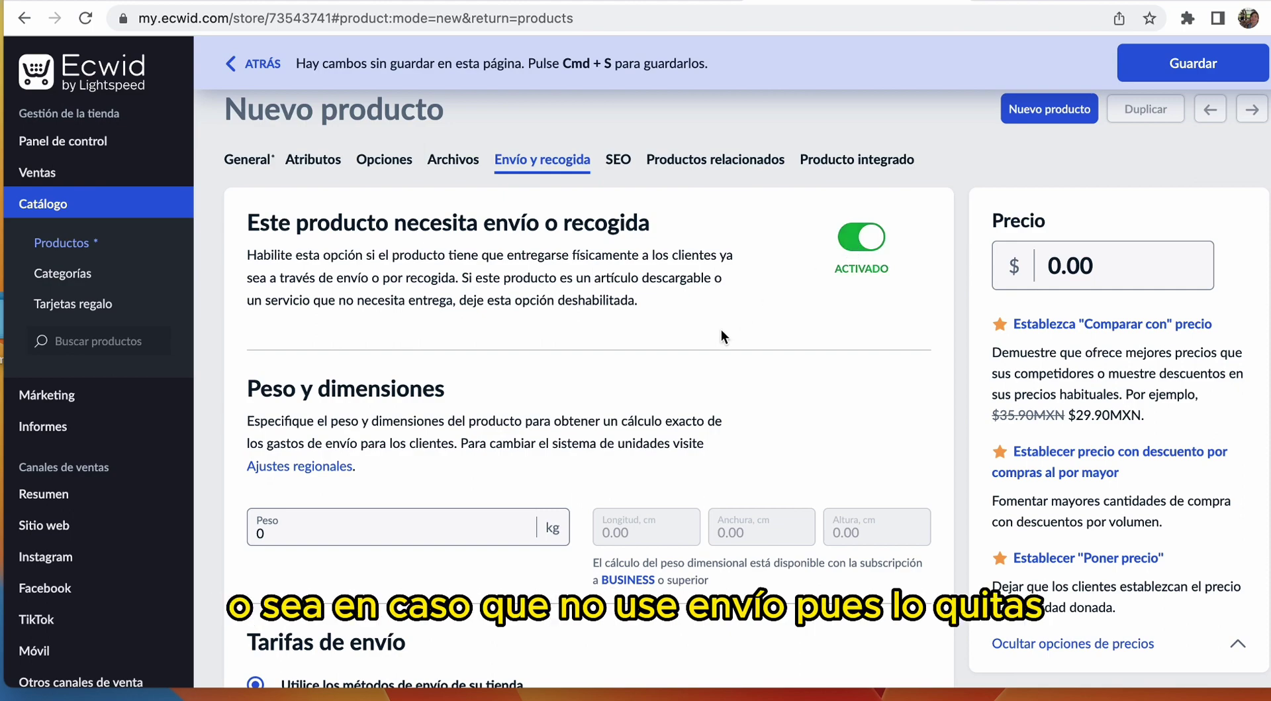
scroll(625, 399, down, 3)
scroll(626, 399, up, 3)
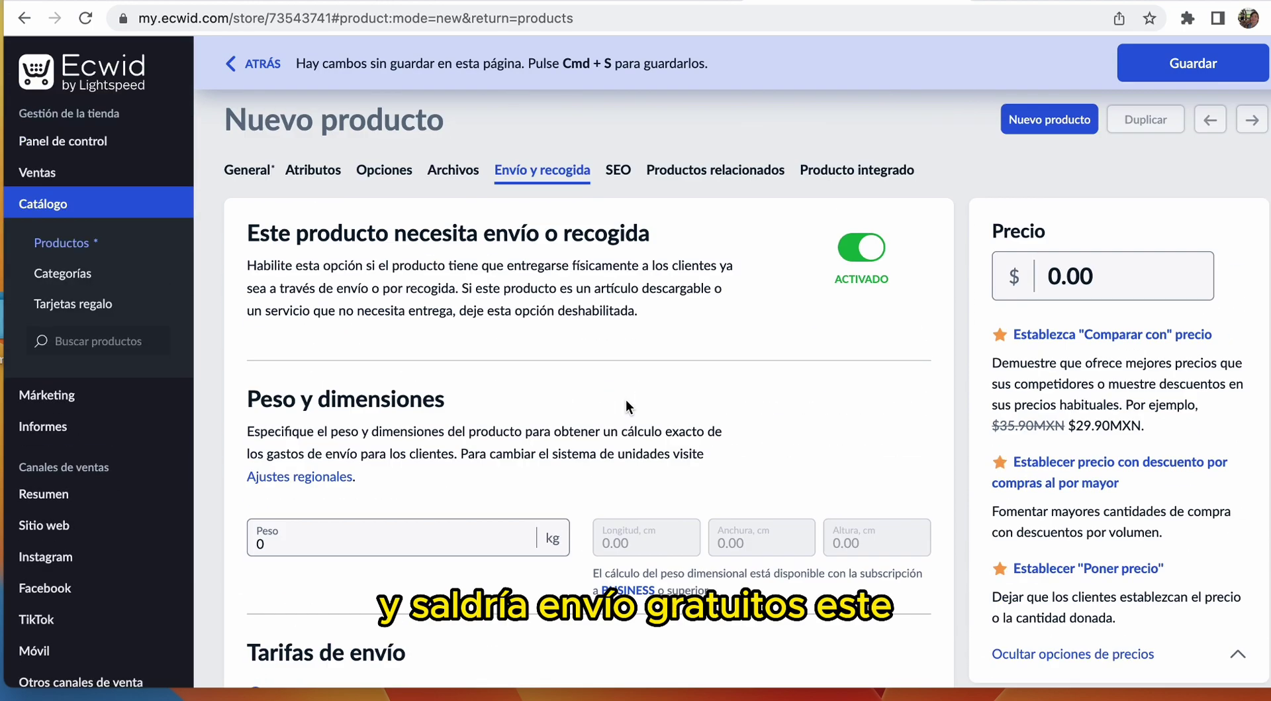
click(622, 169)
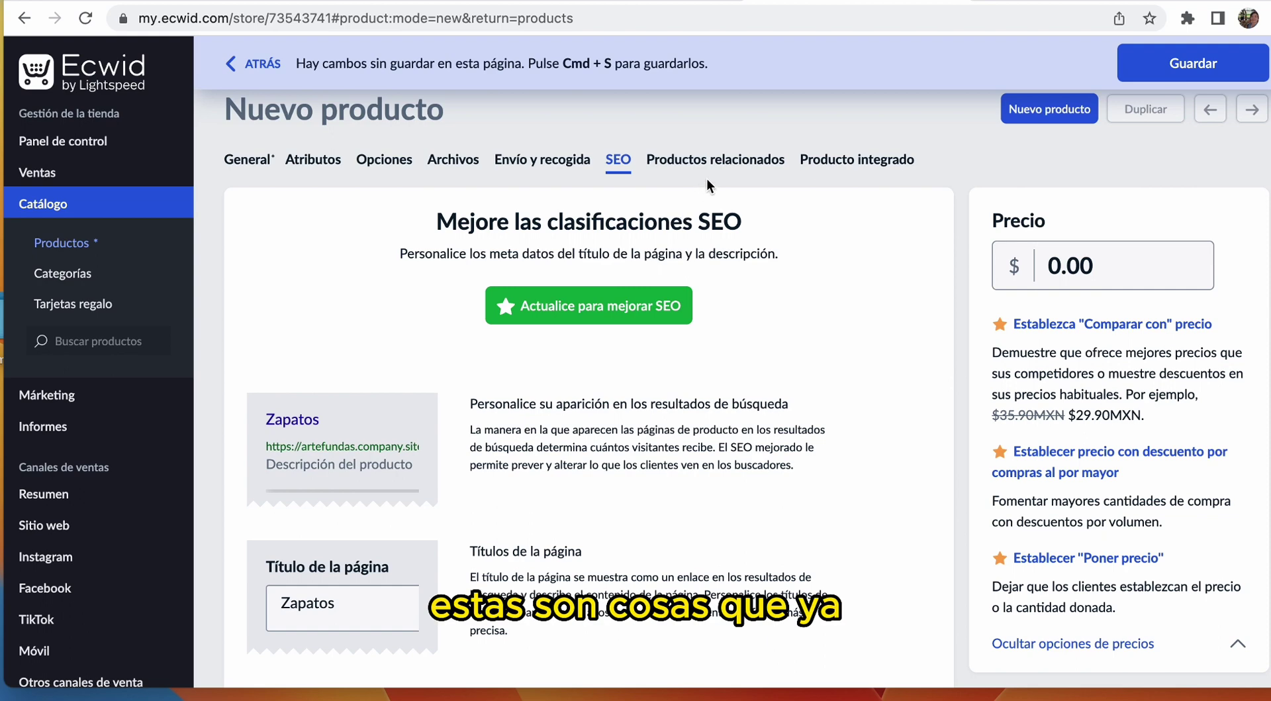
click(740, 161)
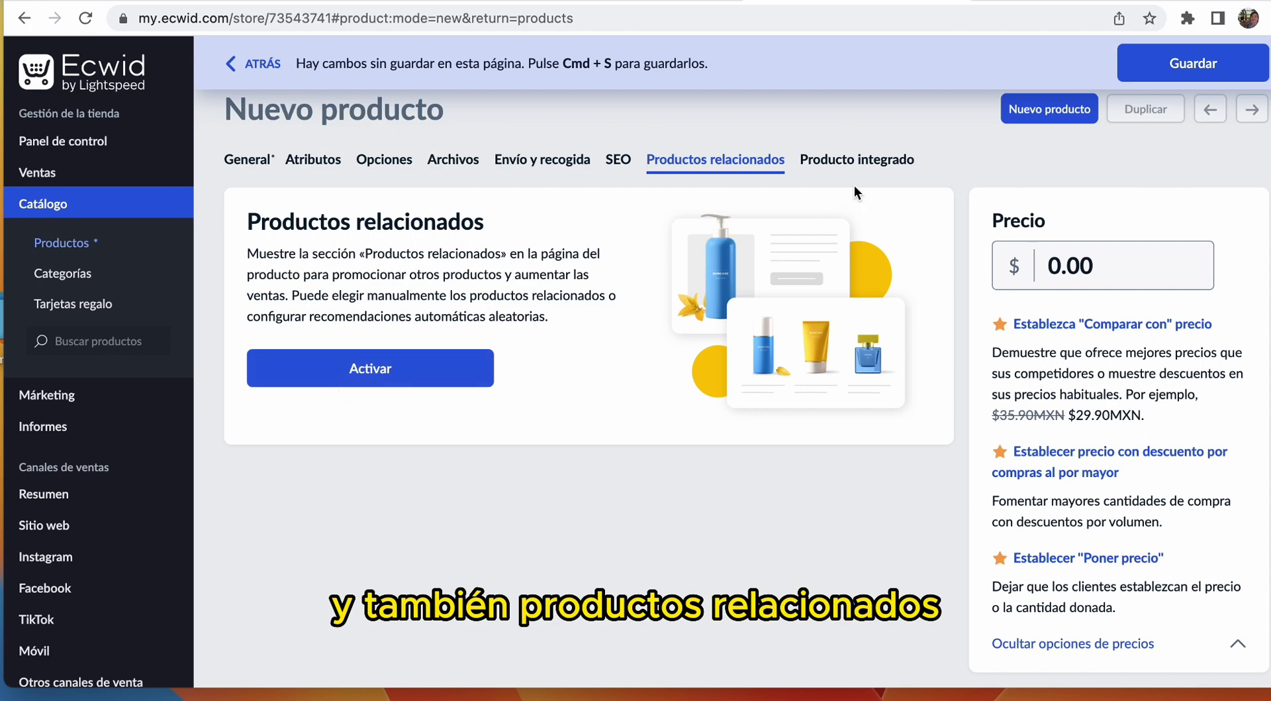
click(848, 160)
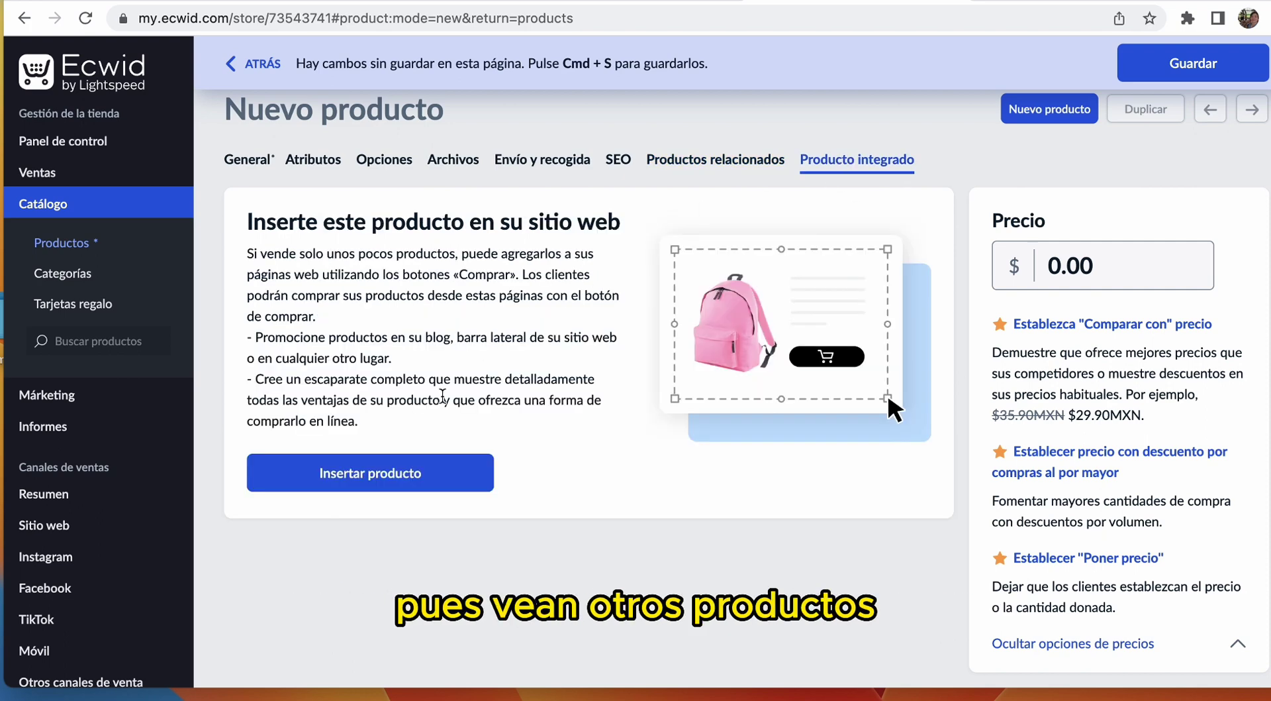
click(248, 160)
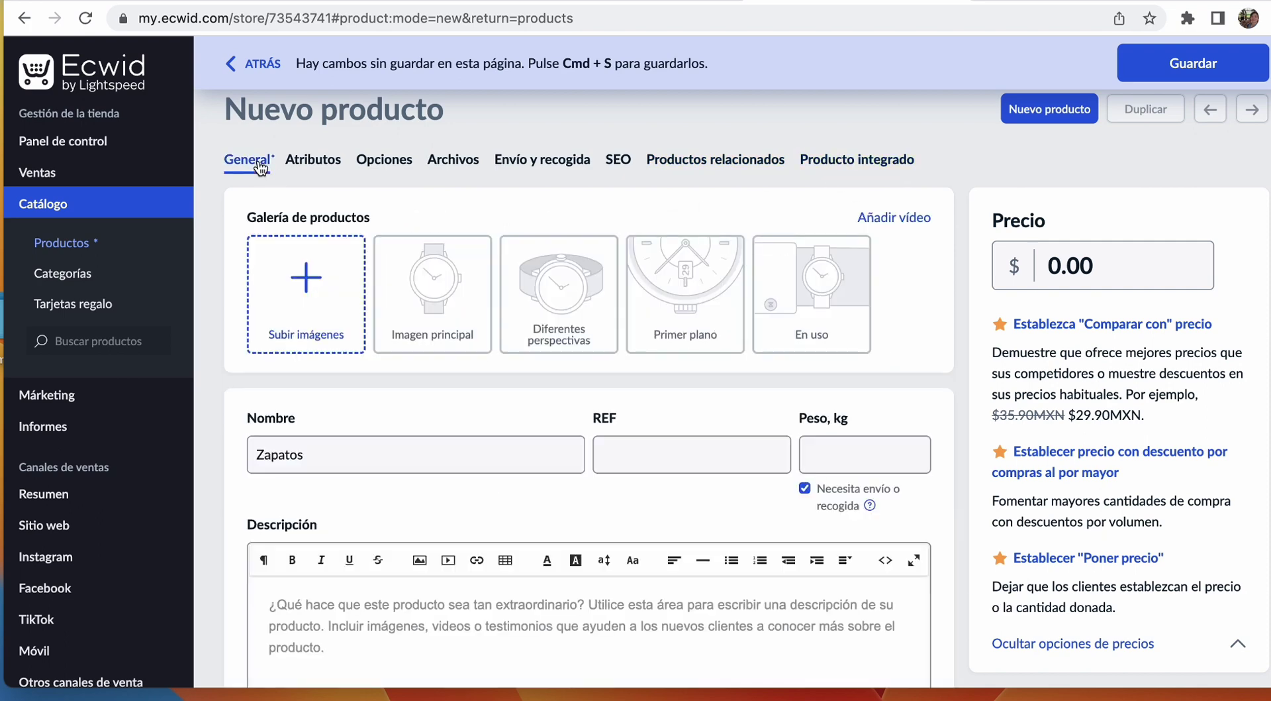
Discard the unsaved product and review the store's visitor, order and income reports on the dashboard
click(102, 169)
click(117, 132)
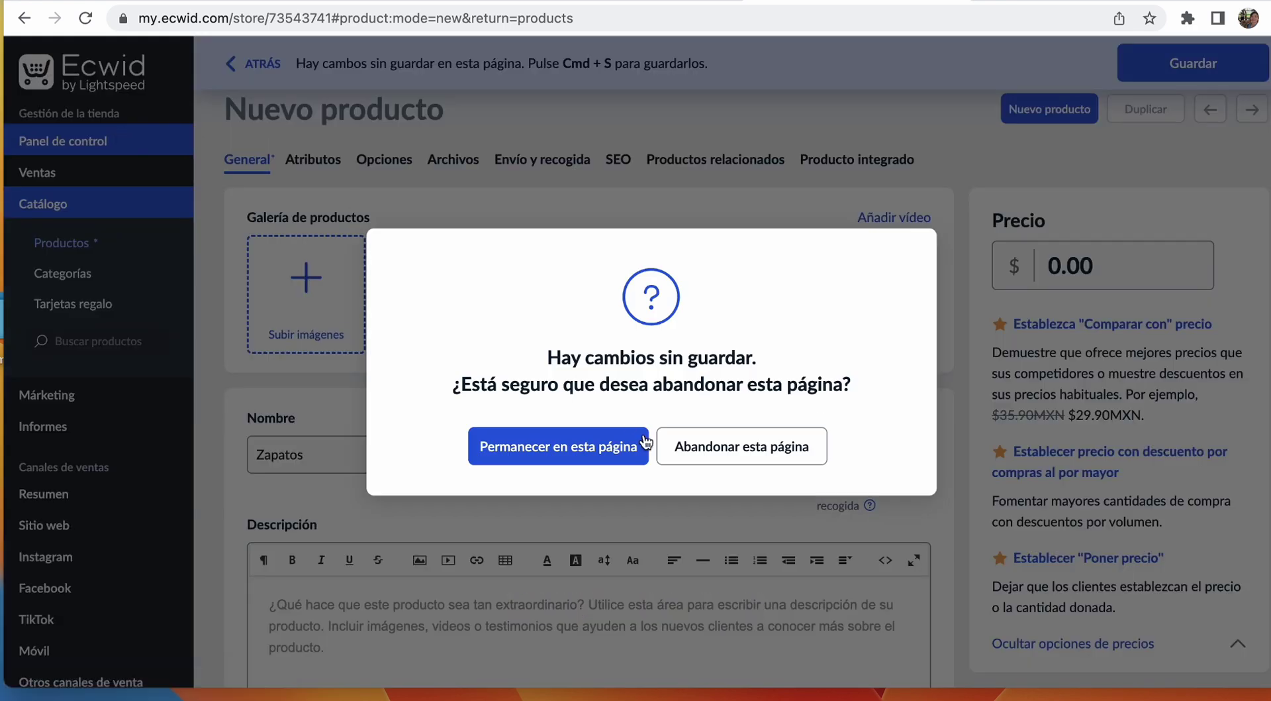
click(752, 463)
scroll(590, 444, down, 5)
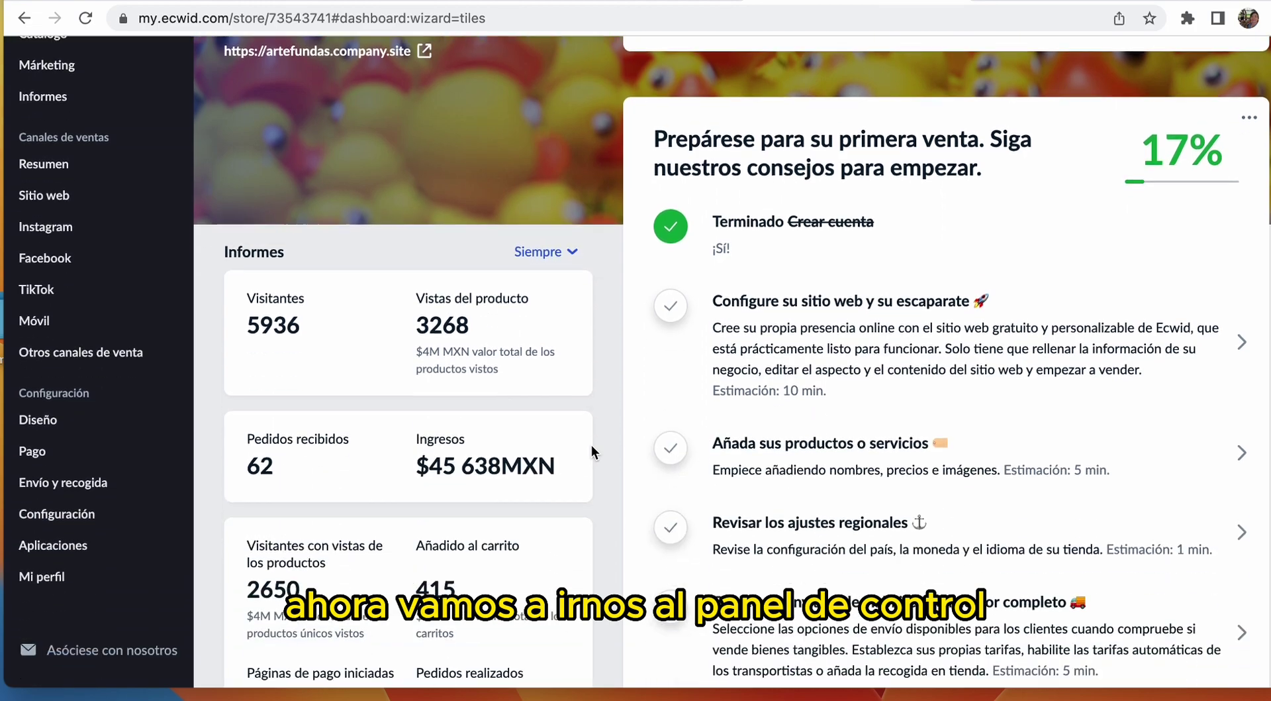
scroll(591, 444, down, 3)
scroll(591, 444, up, 2)
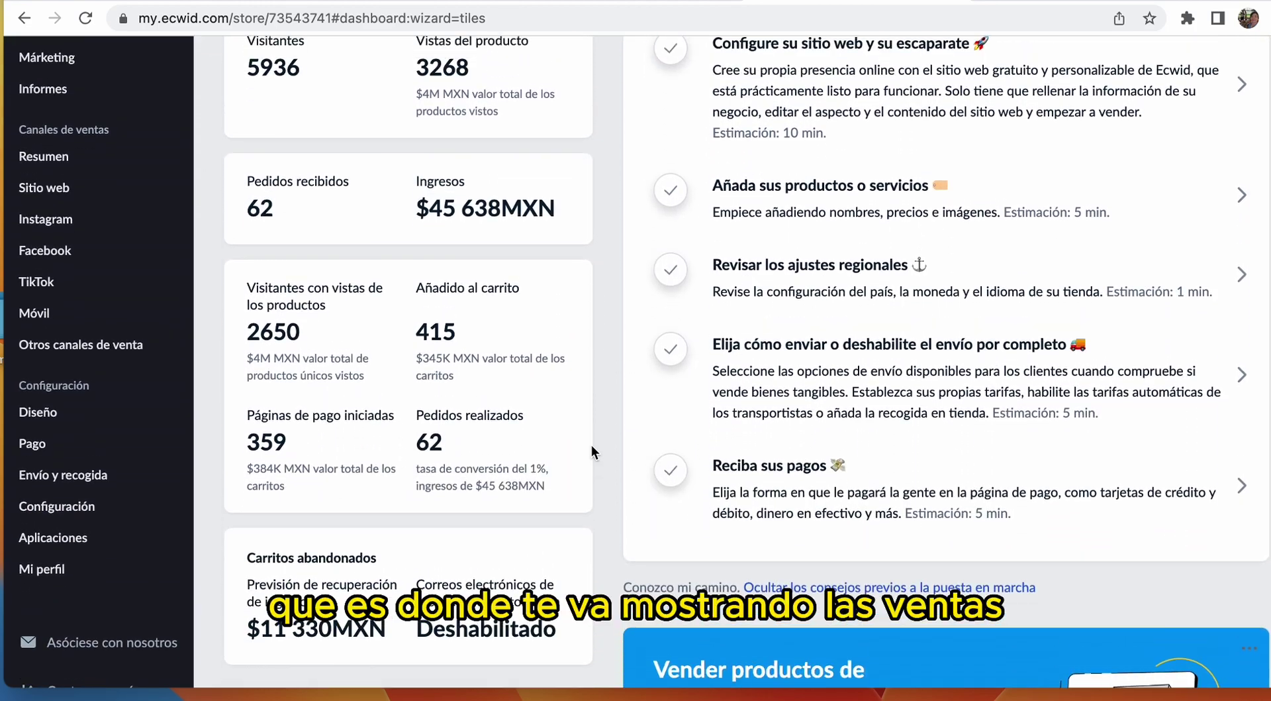
scroll(591, 450, up, 2)
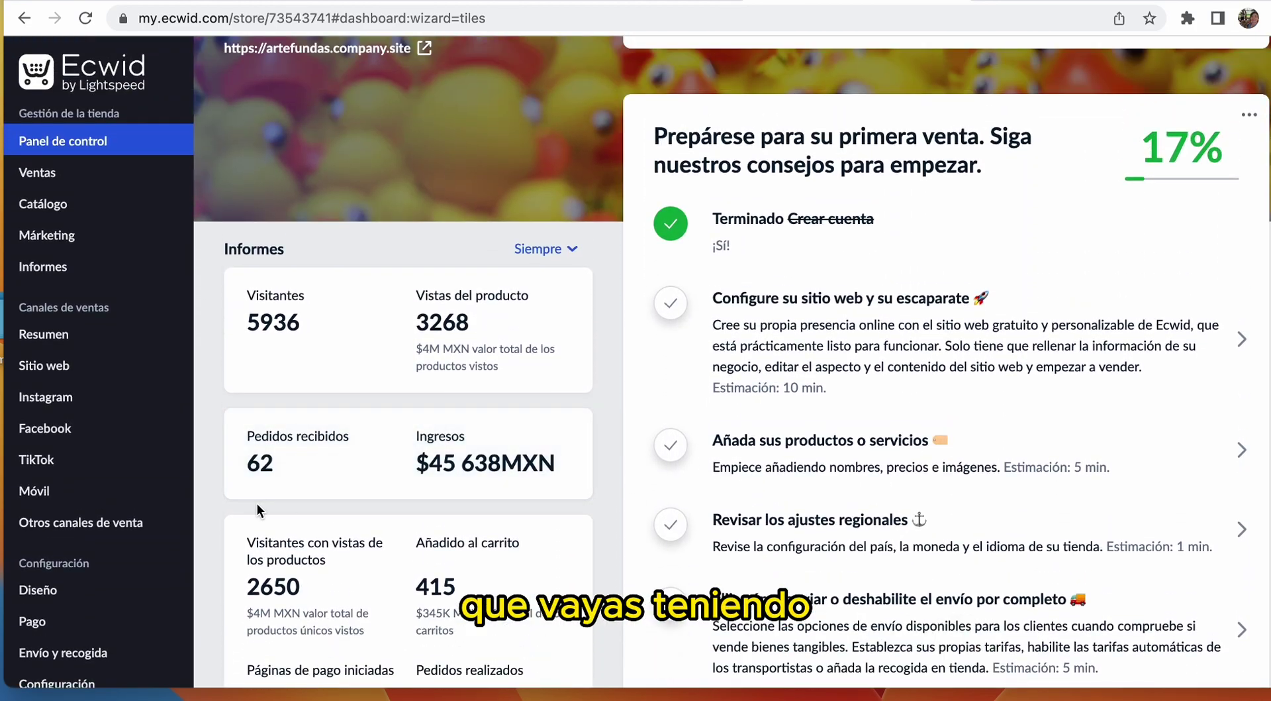
Open the general store configuration and examine the store profile down to the social accounts and the maintenance closing option
mouse_move(110, 512)
scroll(110, 513, down, 3)
click(108, 484)
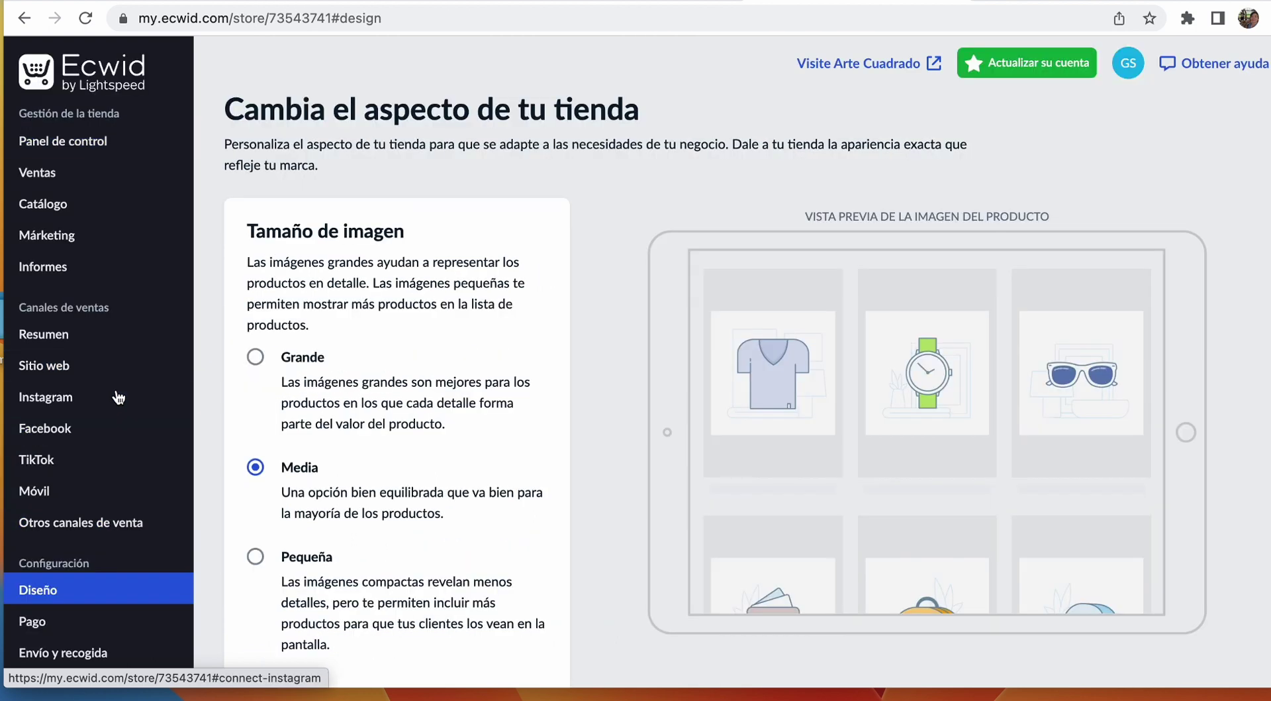
scroll(69, 568, down, 4)
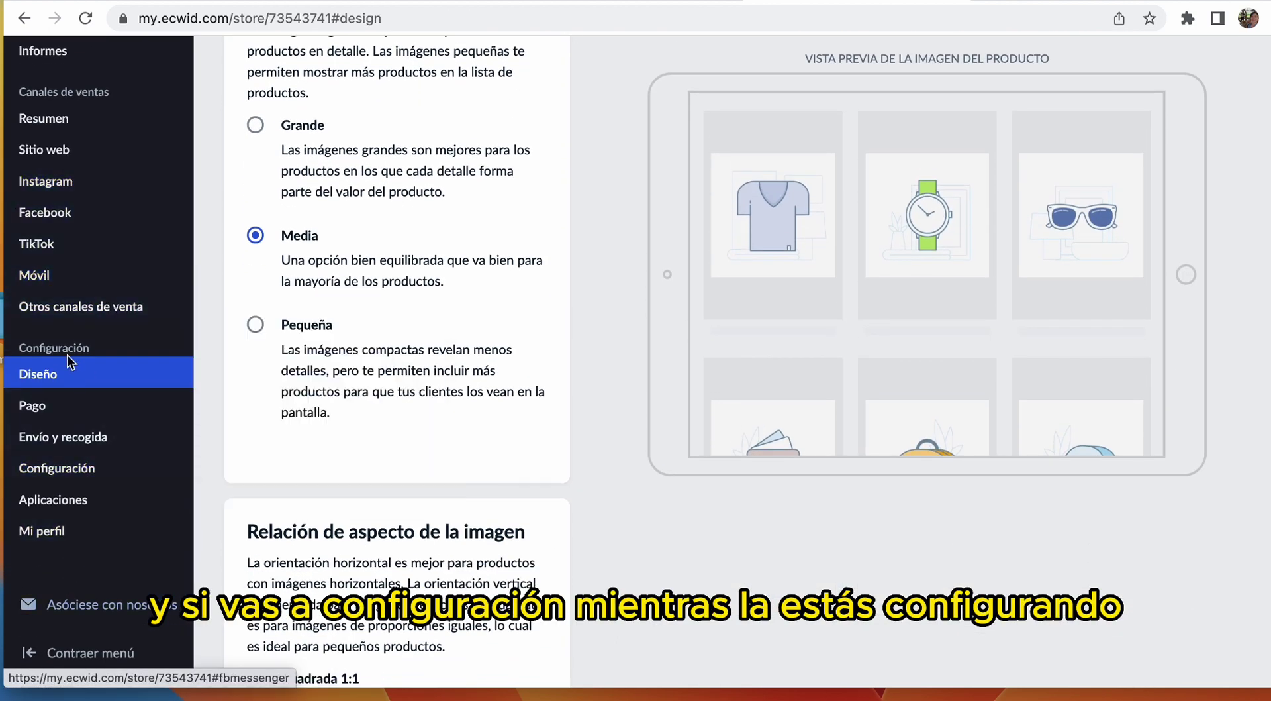
click(49, 435)
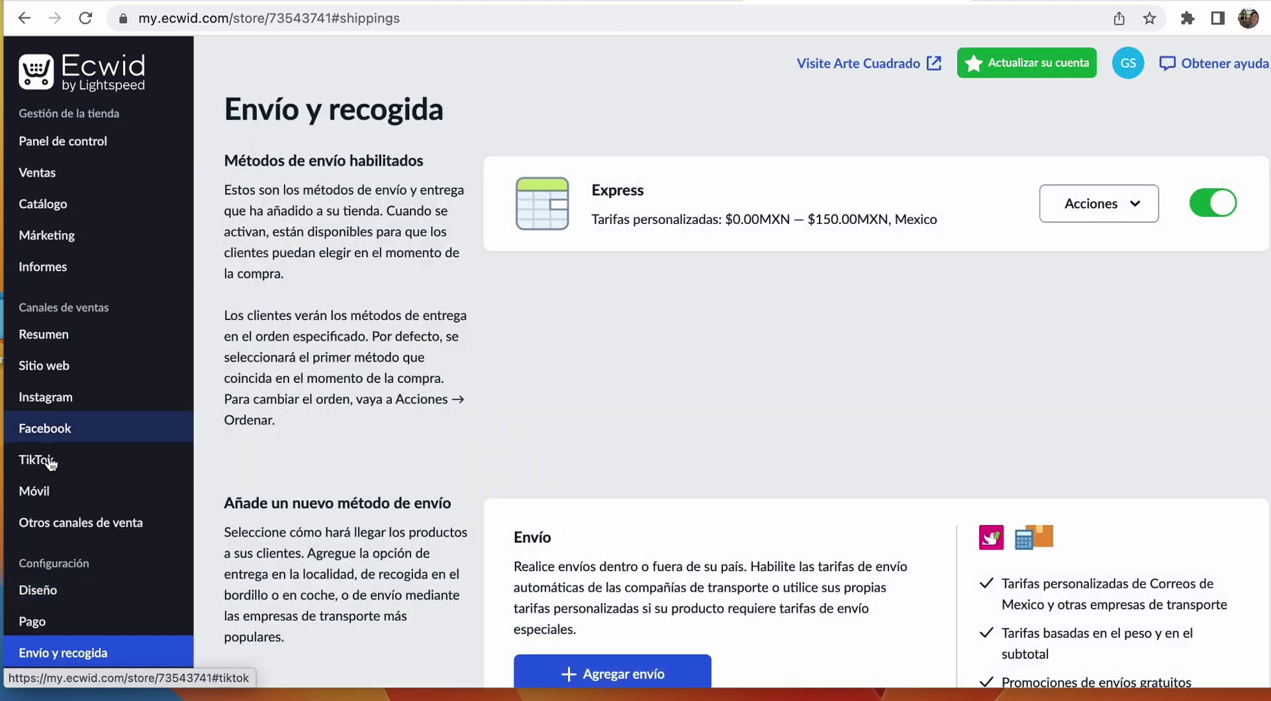
scroll(53, 530, down, 10)
click(87, 482)
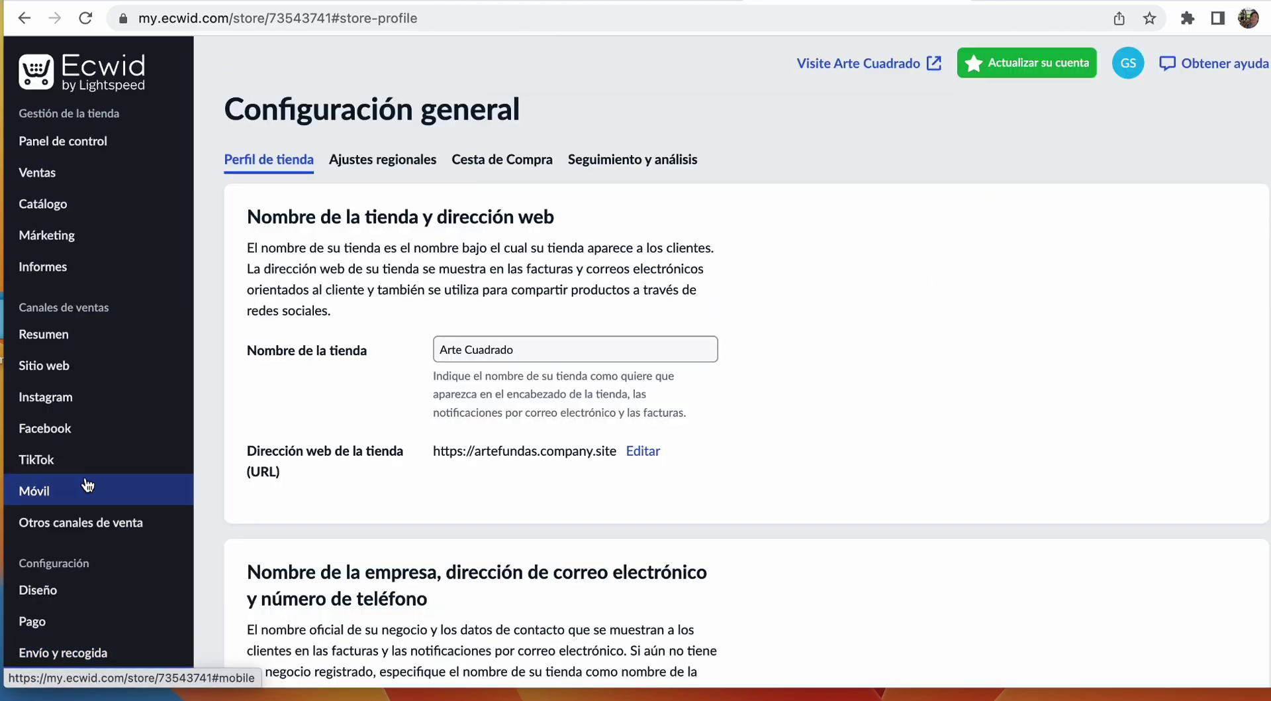
scroll(504, 384, down, 15)
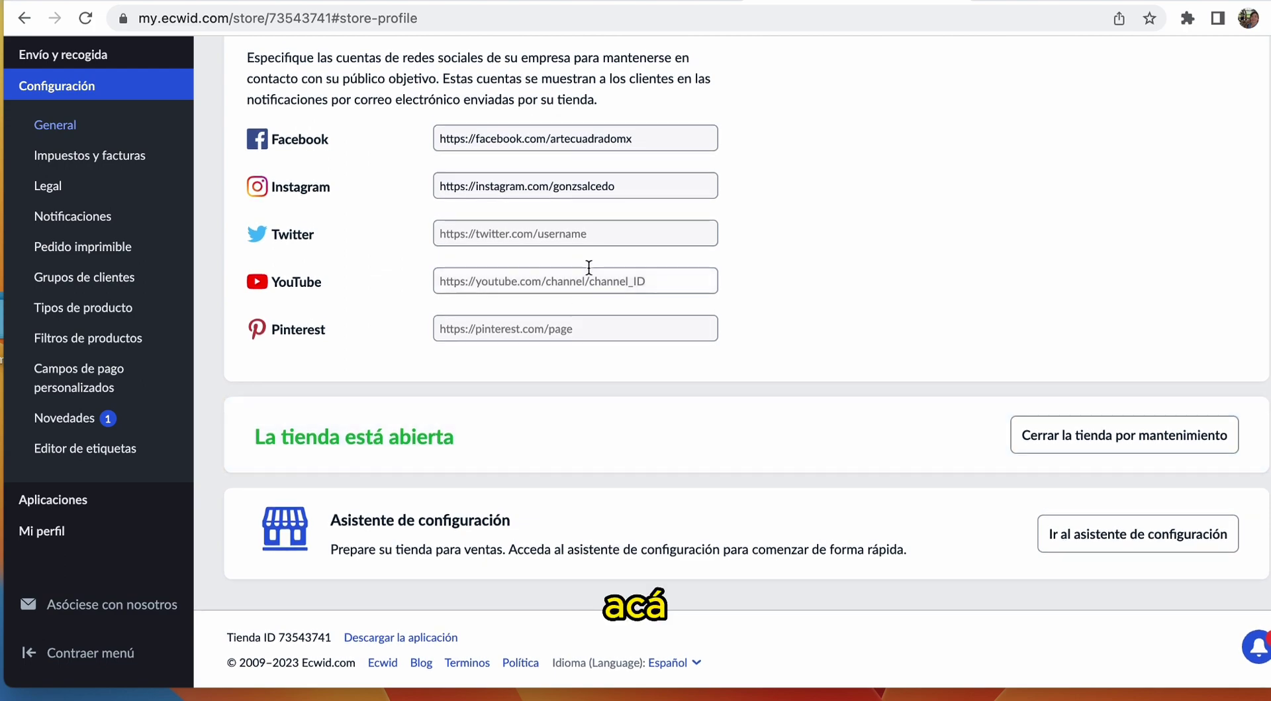
Close the store for maintenance and check how the public storefront looks to visitors
scroll(576, 278, up, 2)
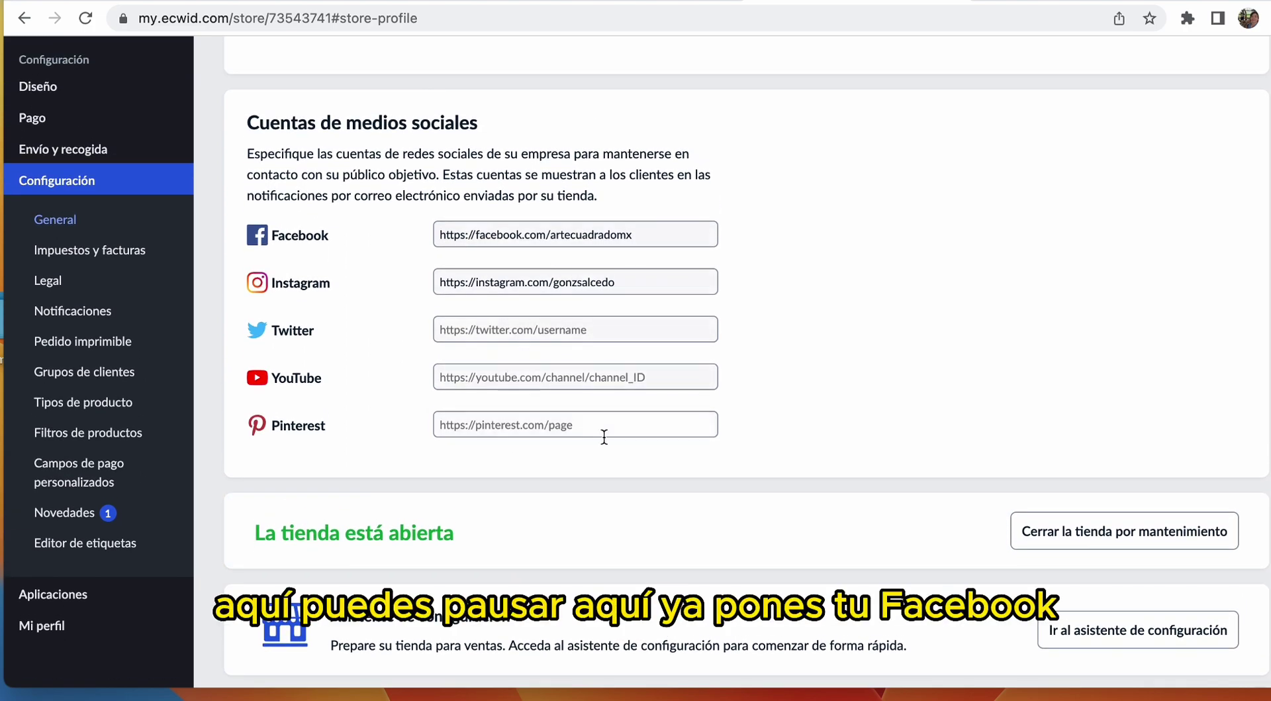
scroll(620, 556, up, 2)
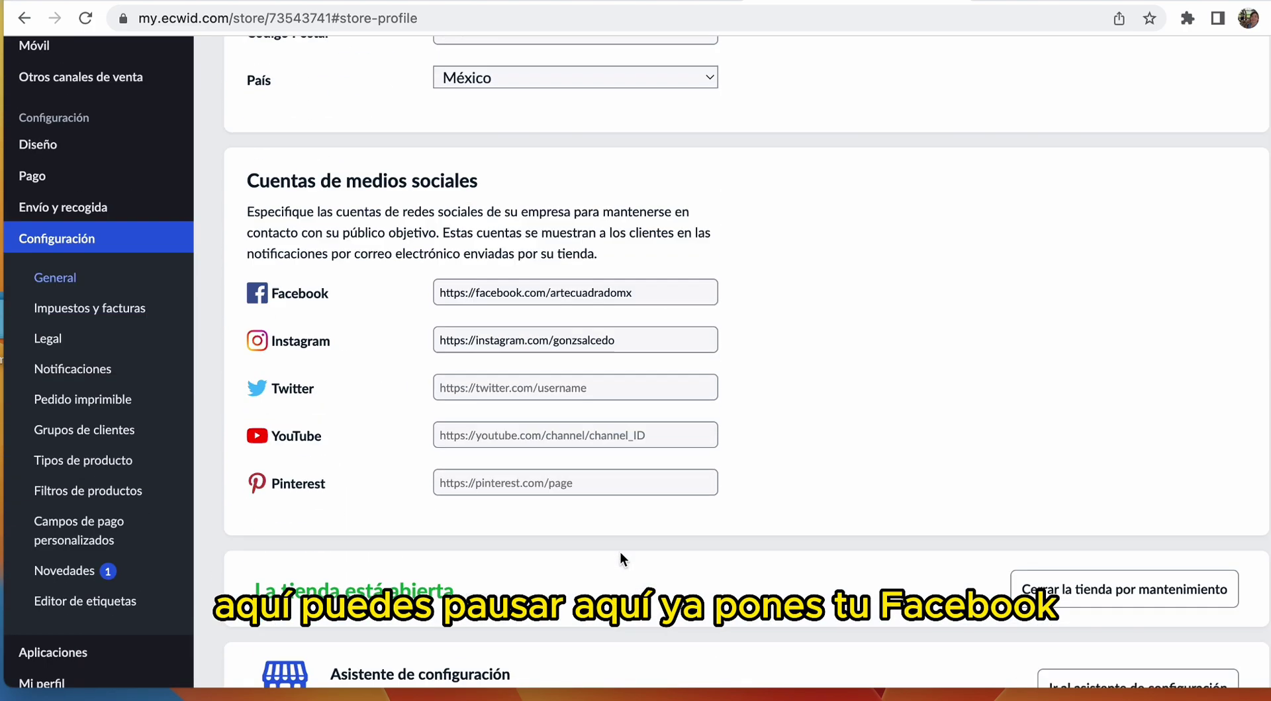
scroll(621, 550, down, 4)
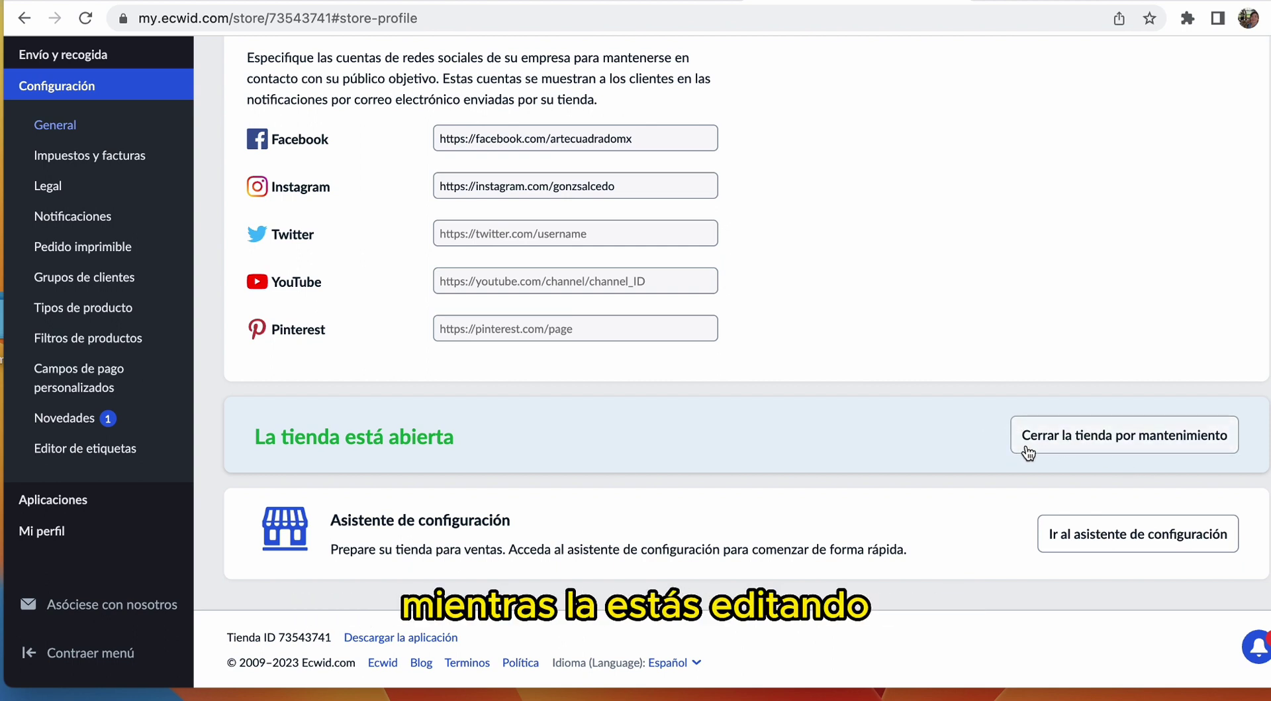
click(1080, 447)
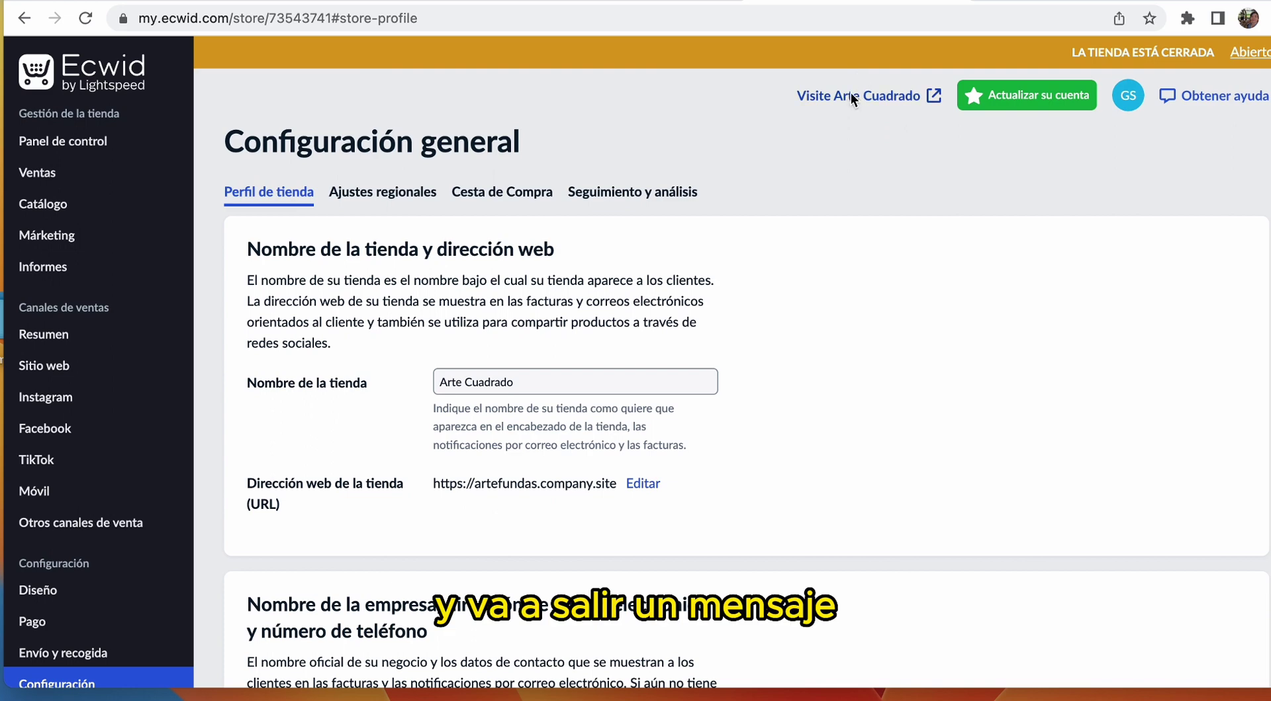
click(851, 94)
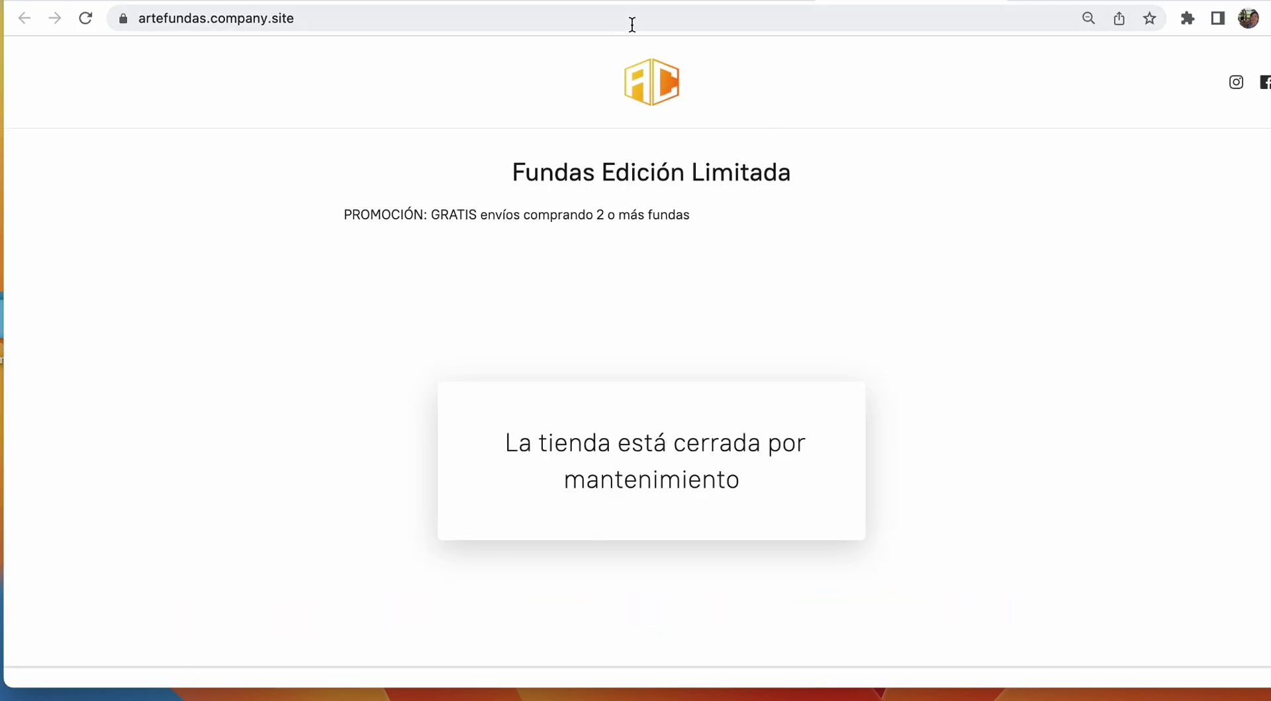
click(698, 6)
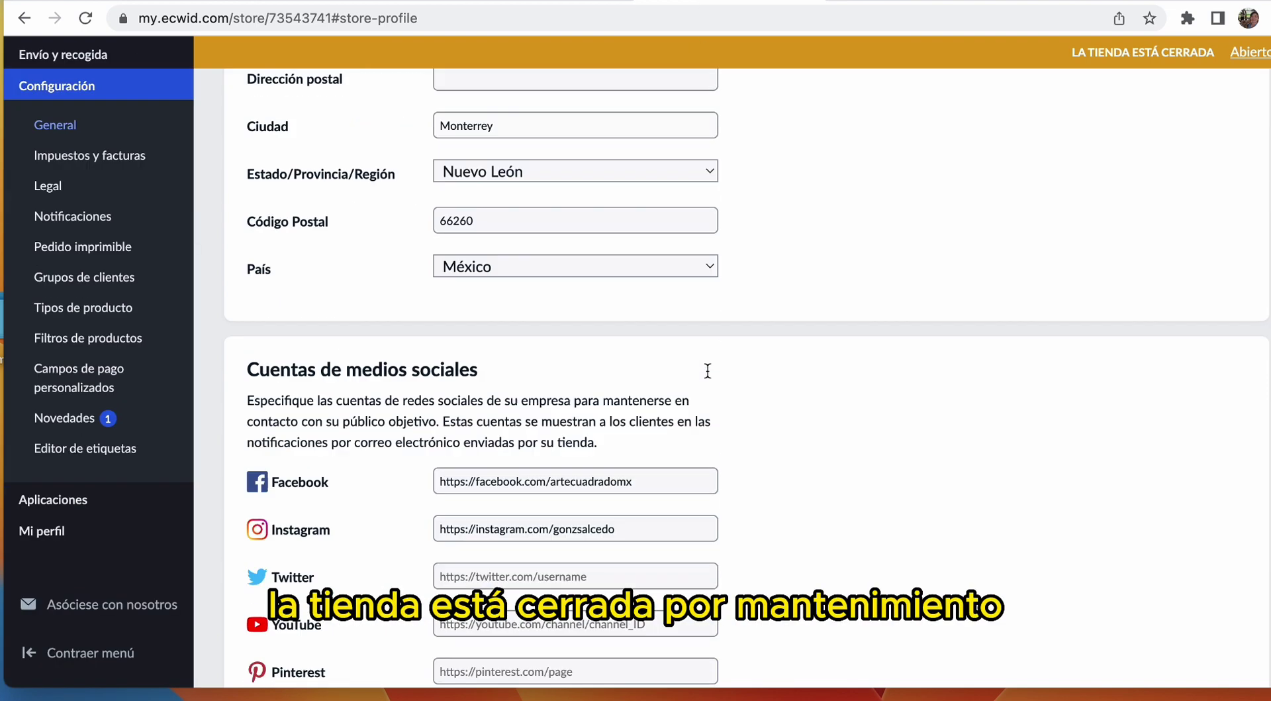
Reopen the store from its maintenance section in the store profile
scroll(708, 371, down, 8)
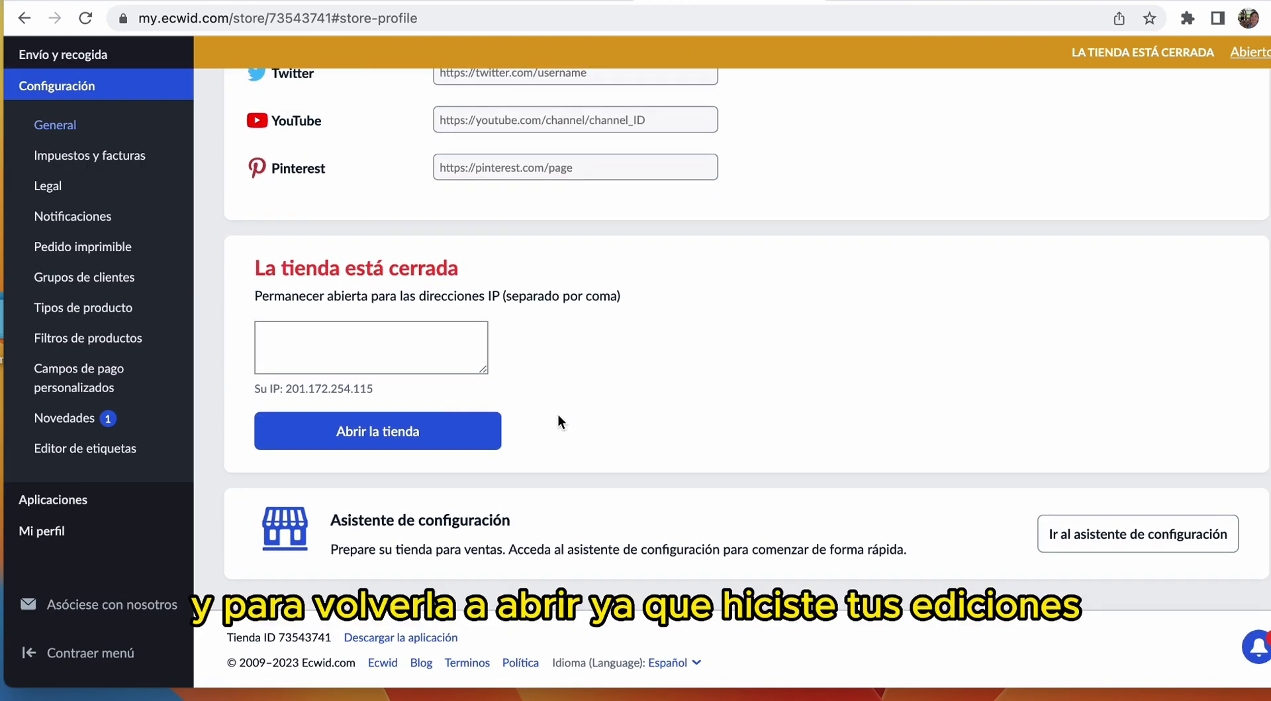
click(427, 430)
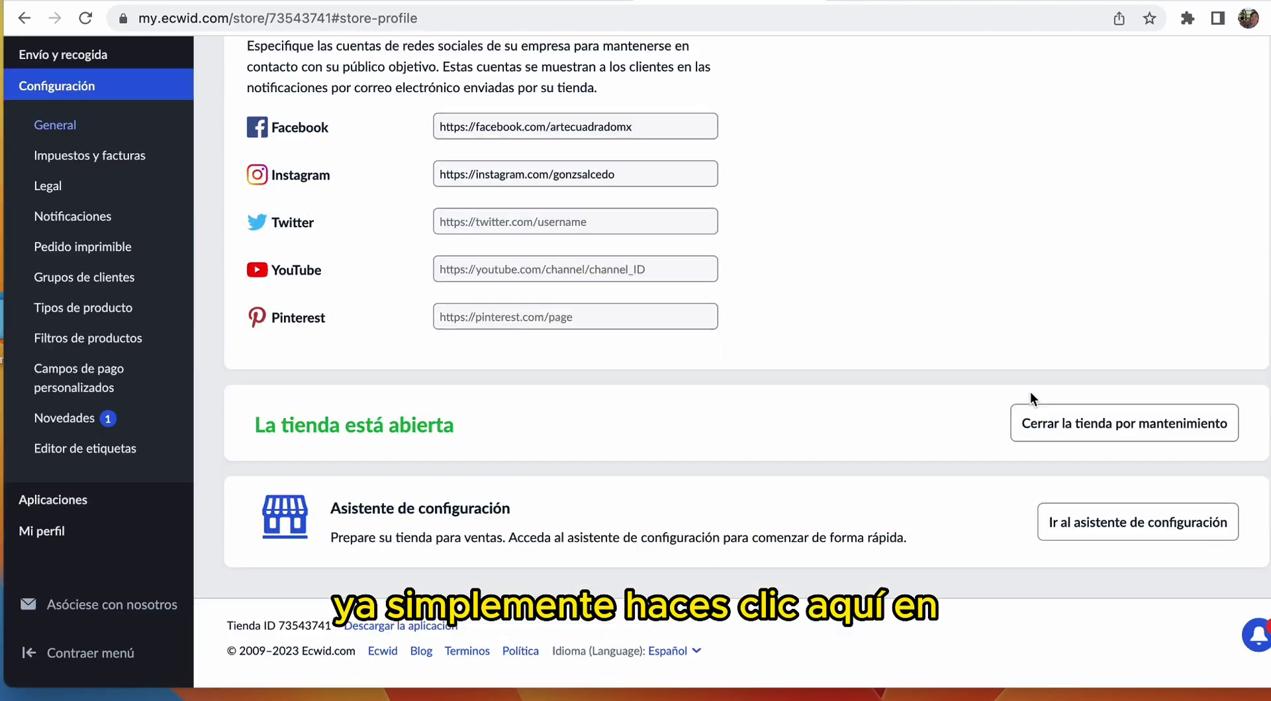
Close the store for maintenance again, open the allowed IP addresses for editing, and reopen the store without entering any
click(1145, 469)
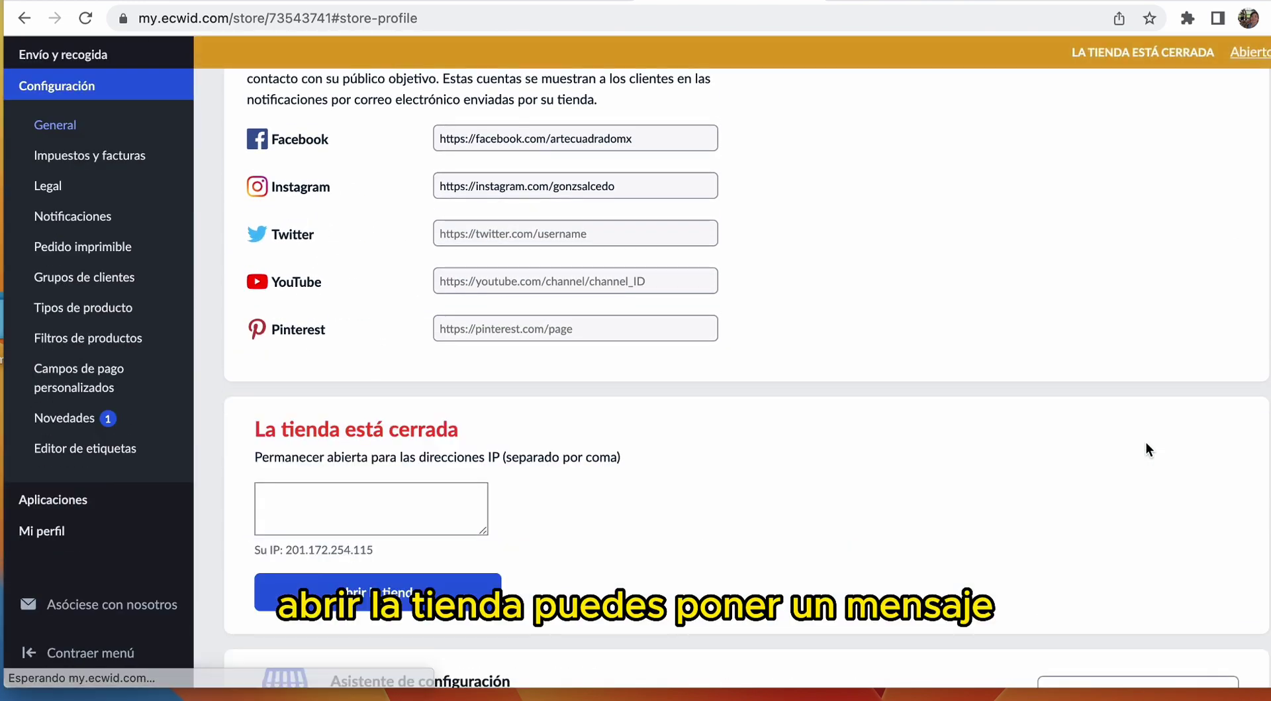
click(412, 489)
click(542, 511)
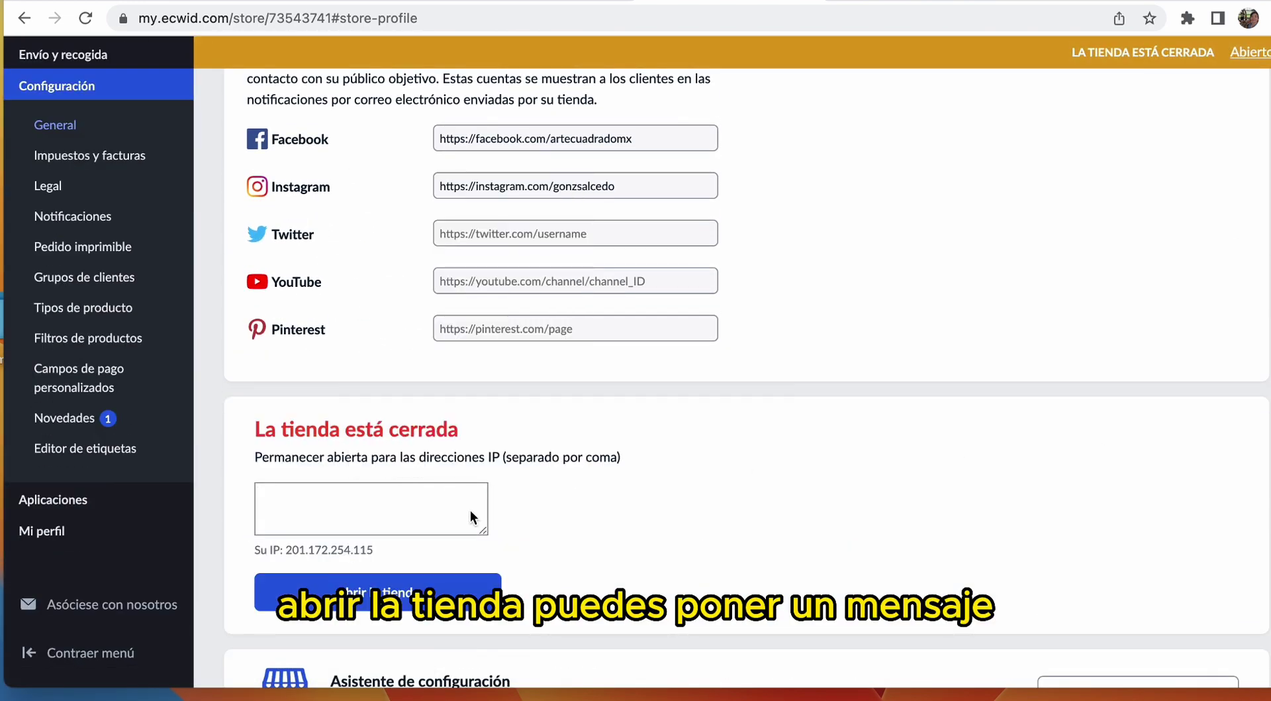
click(427, 520)
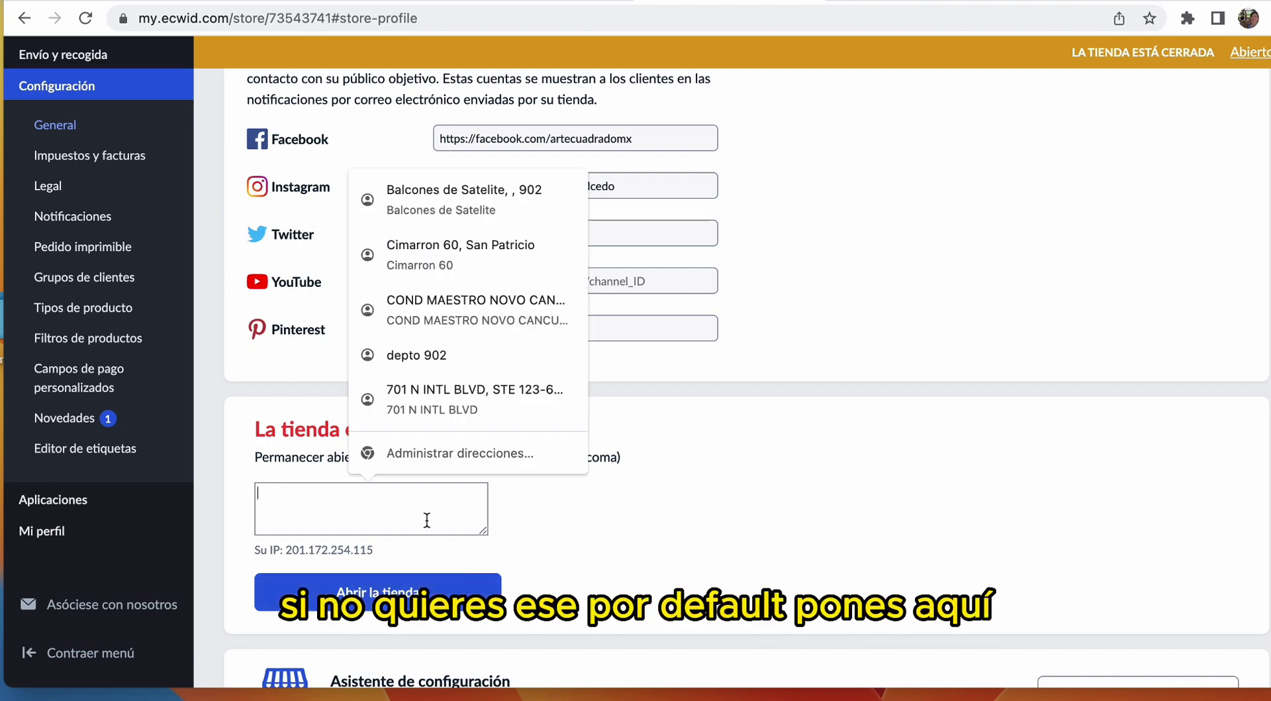
click(463, 599)
Visit the public storefront to examine the product catalogue, the Mona Pop Edición Limitada case and the shopping cart's payment options
scroll(842, 214, up, 15)
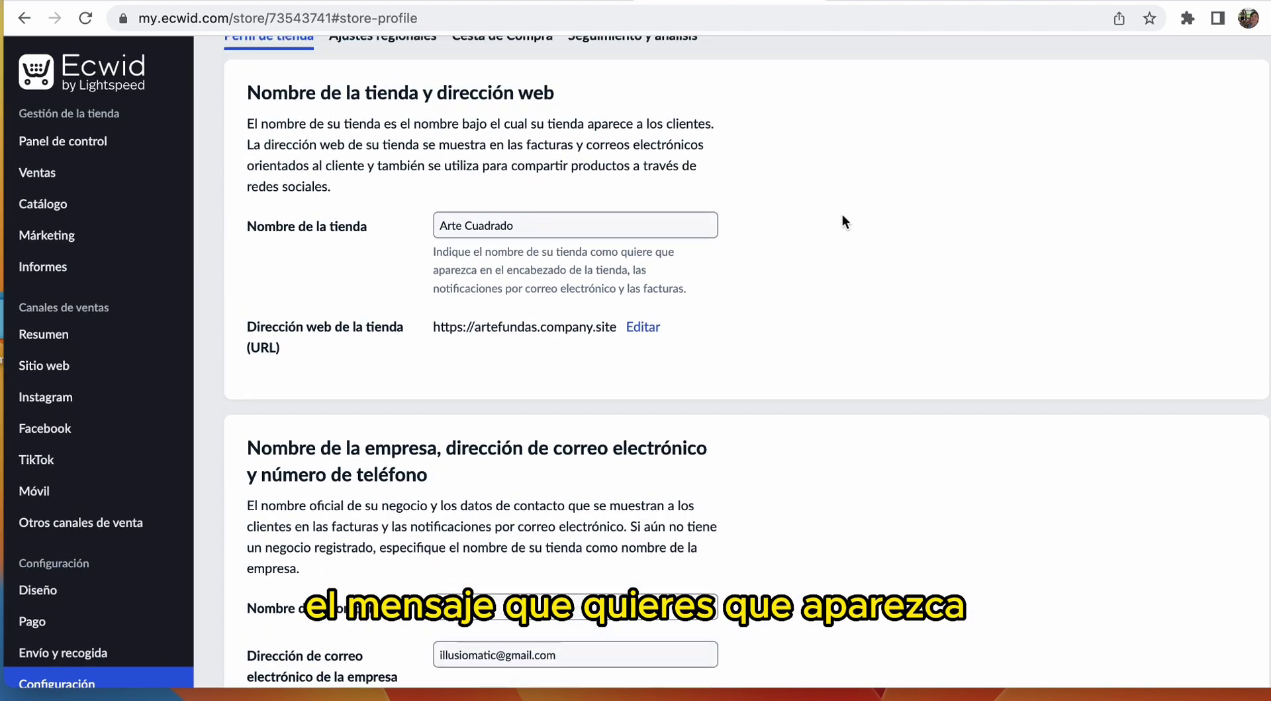
click(883, 66)
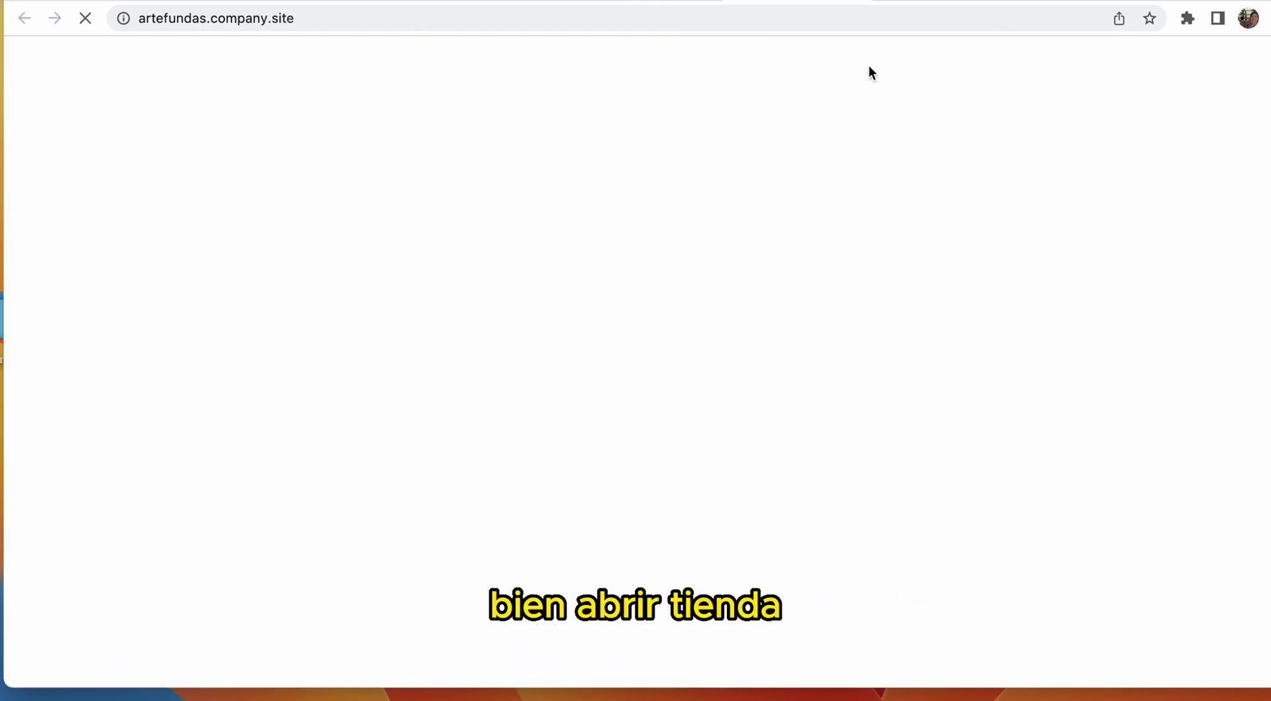
scroll(734, 241, down, 2)
scroll(735, 248, down, 5)
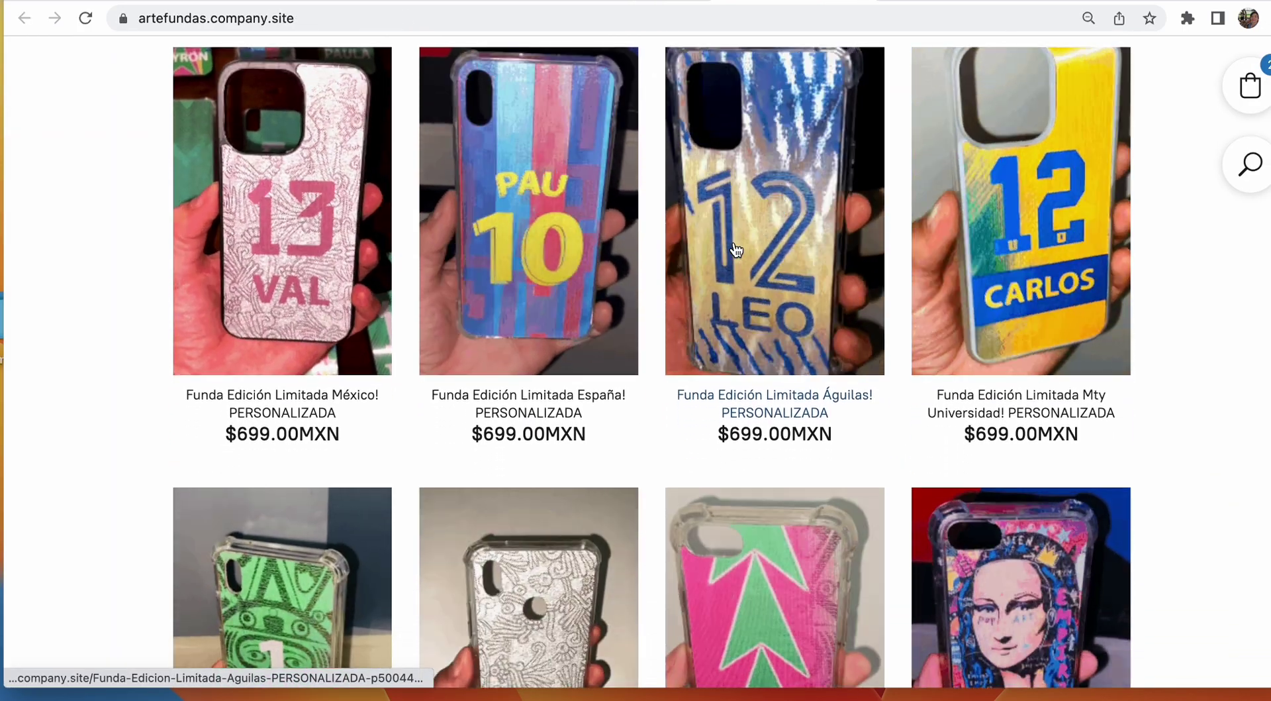
scroll(835, 316, down, 1)
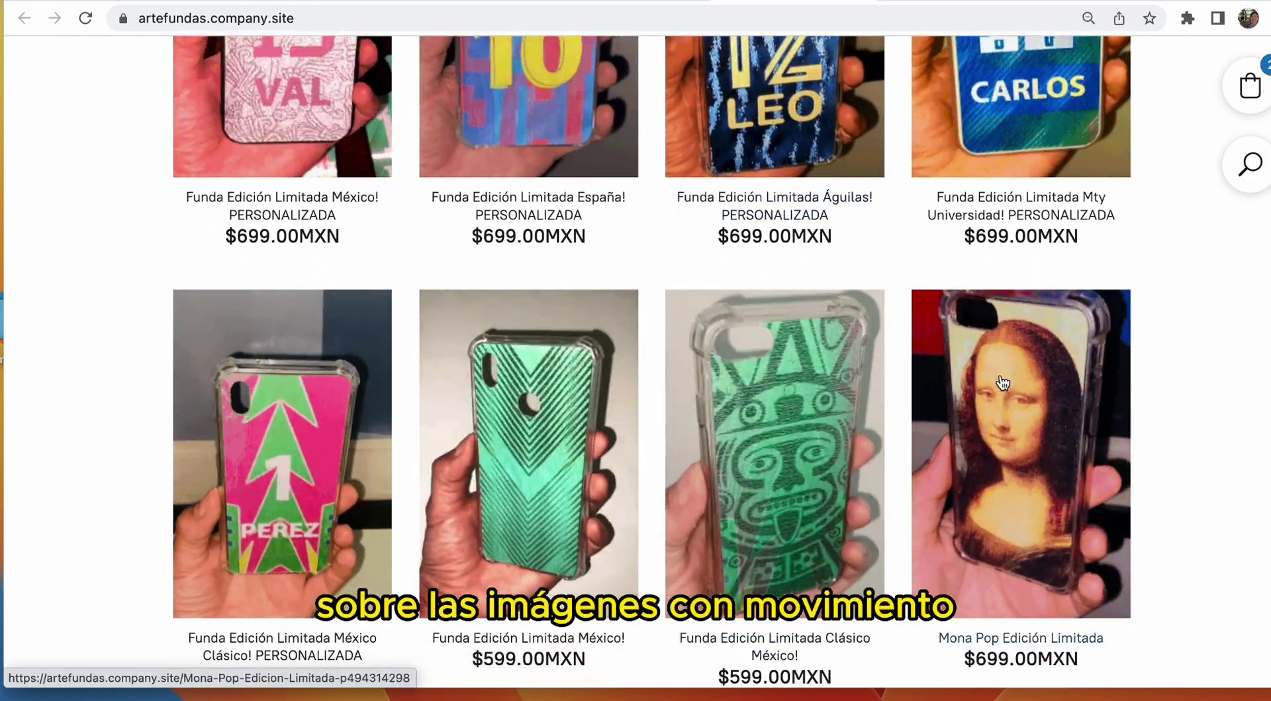
click(1001, 378)
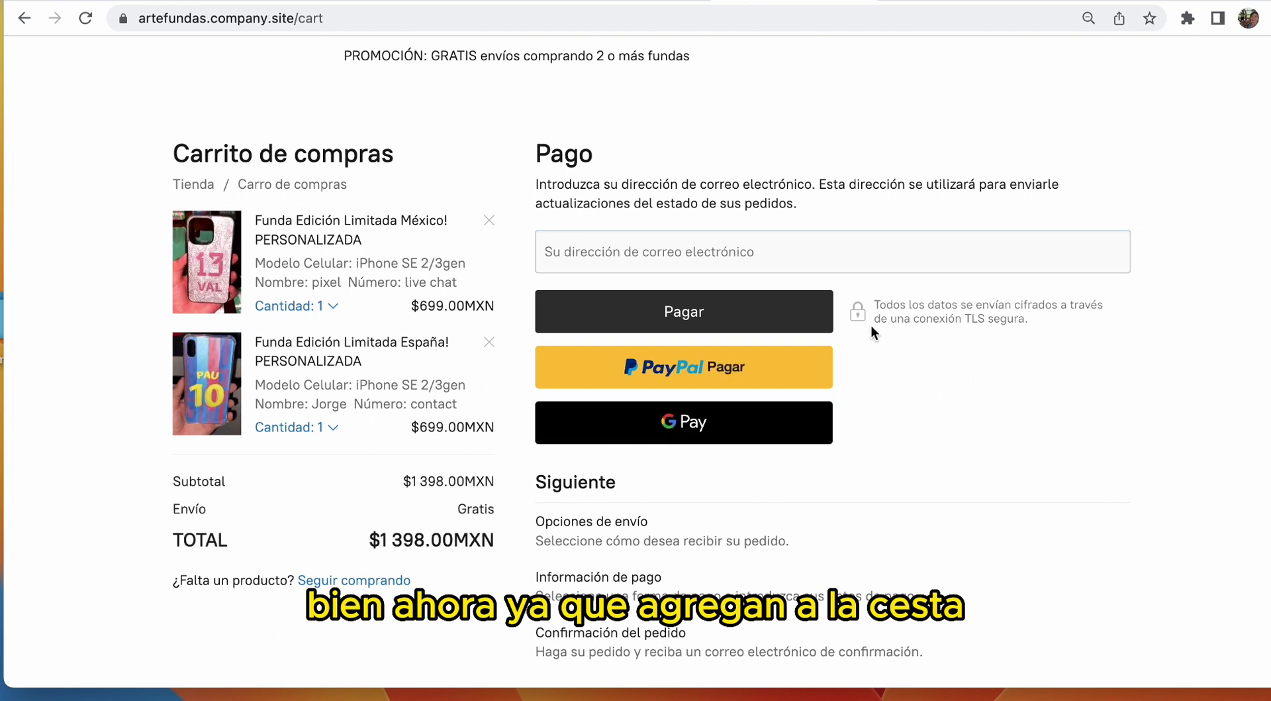
scroll(871, 331, down, 1)
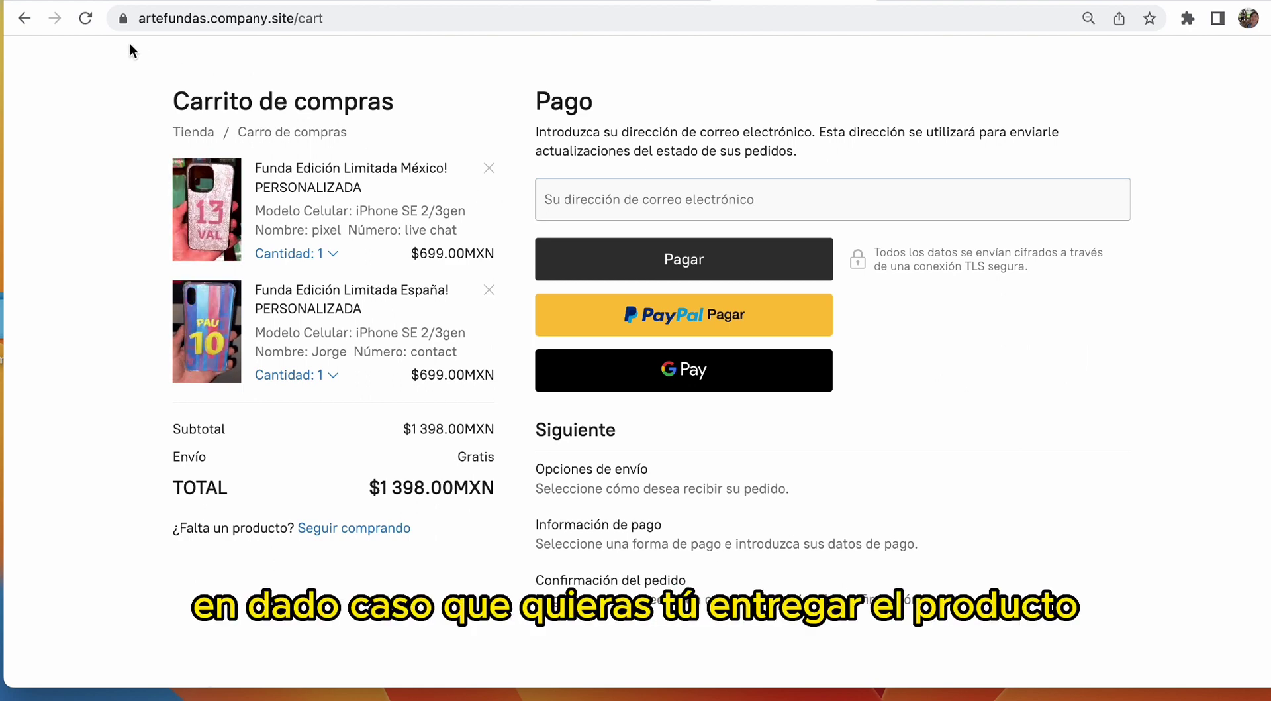
Return to the store administration and review the actions for the Efectivo OXXO / Transferencia Bancaria payment method
click(623, 2)
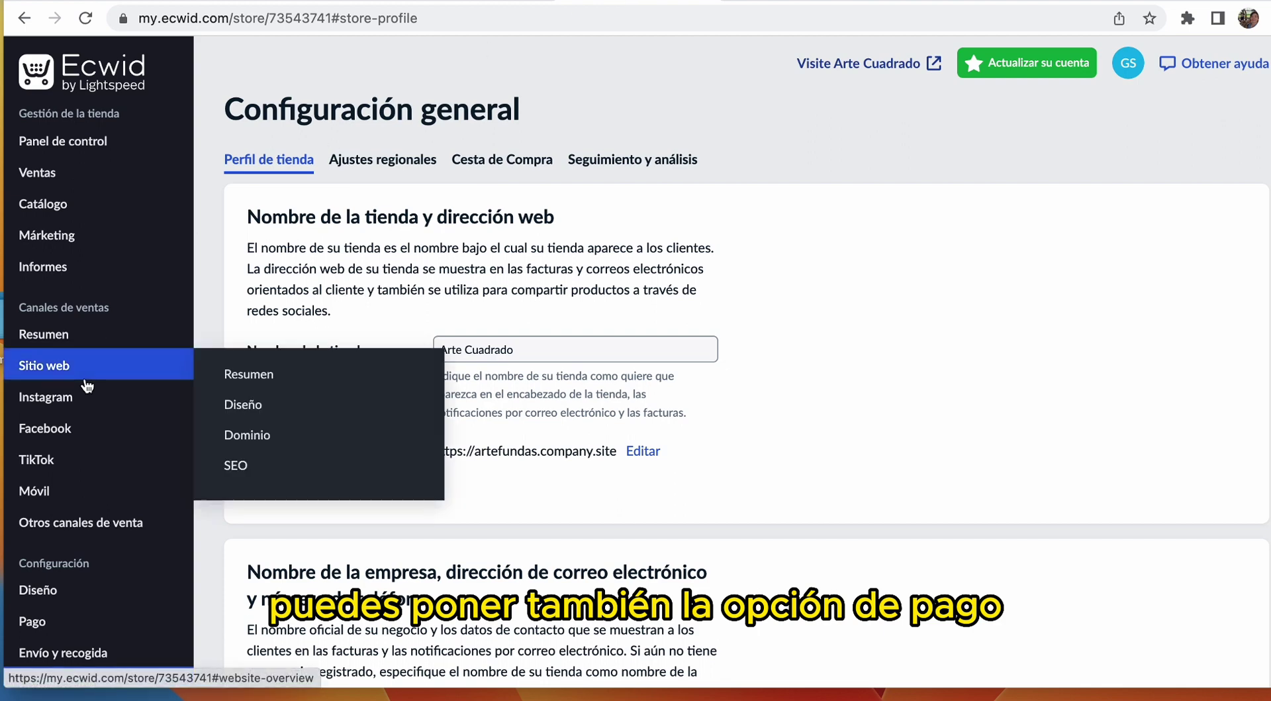
scroll(77, 481, down, 2)
scroll(77, 481, down, 2)
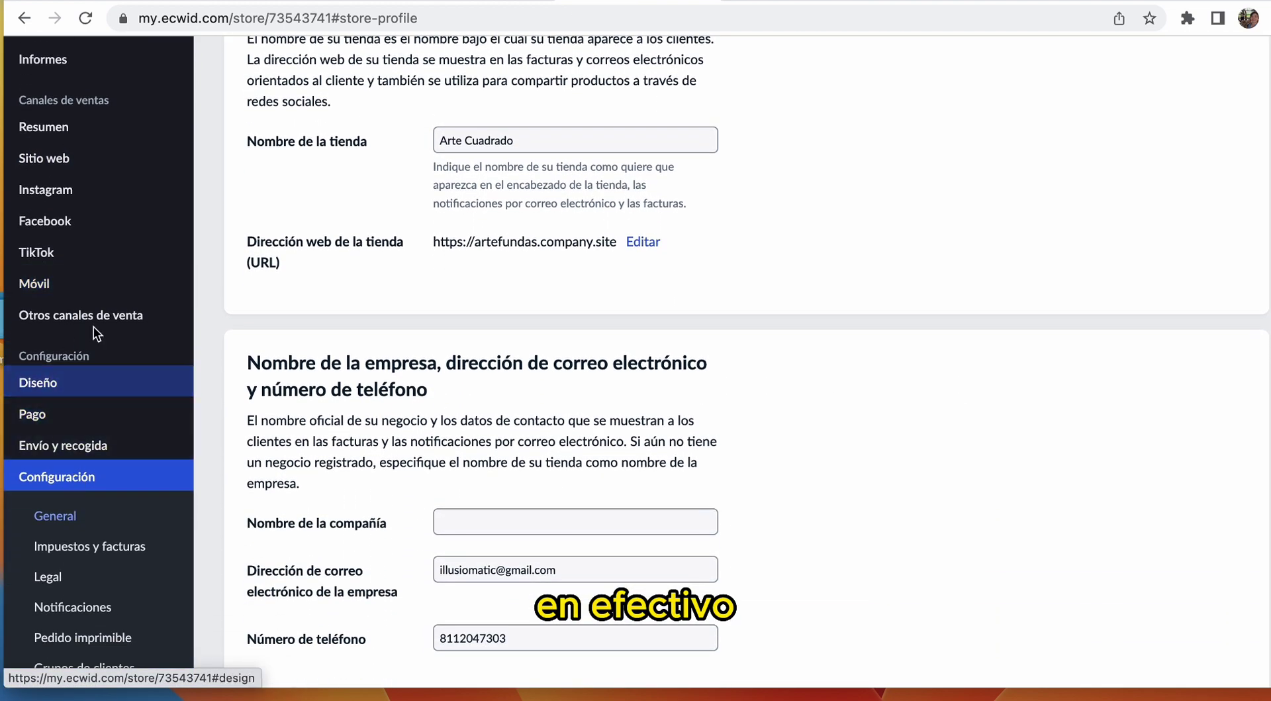
click(40, 412)
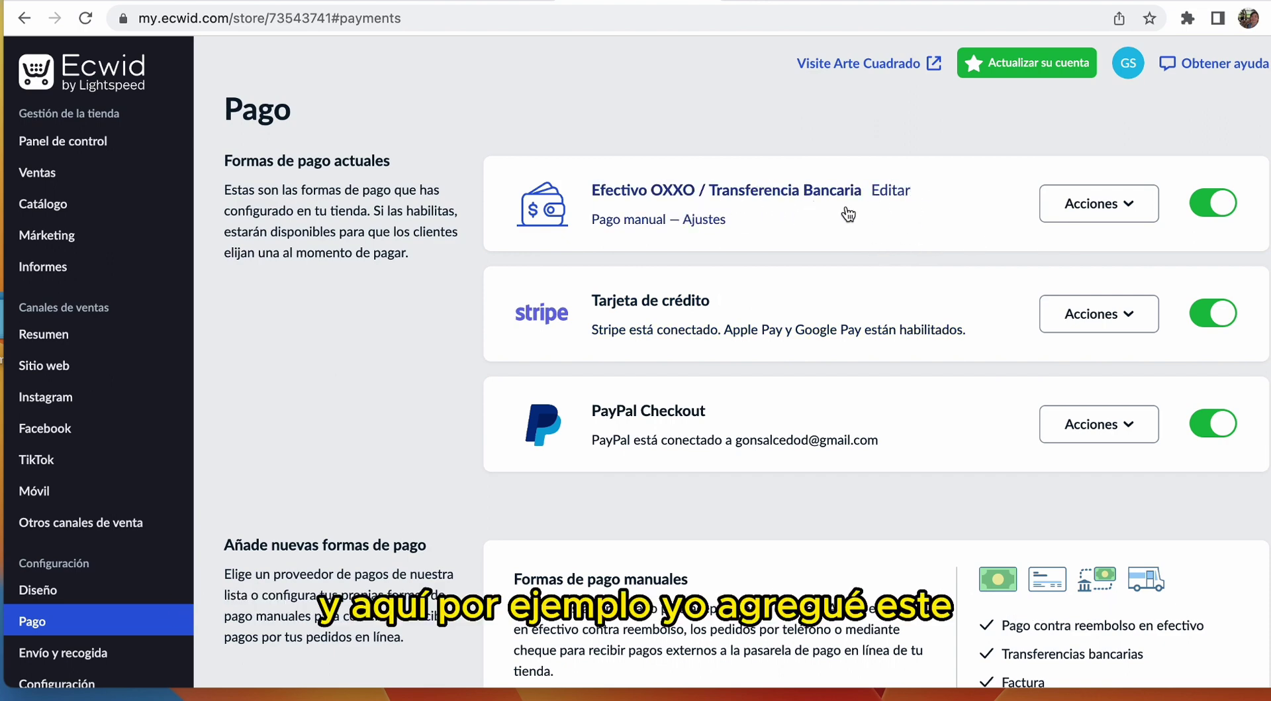
click(1118, 213)
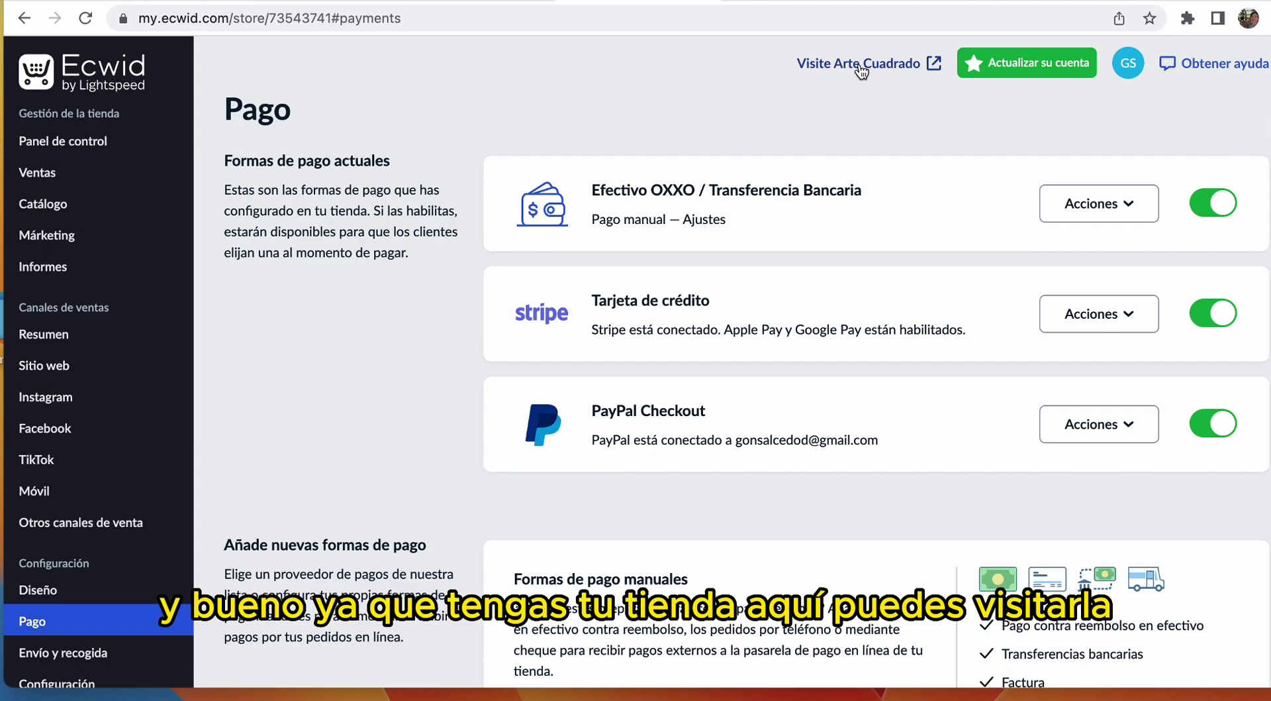
Visit the public storefront and look over the page of the Funda Edición Limitada Águilas product
click(861, 66)
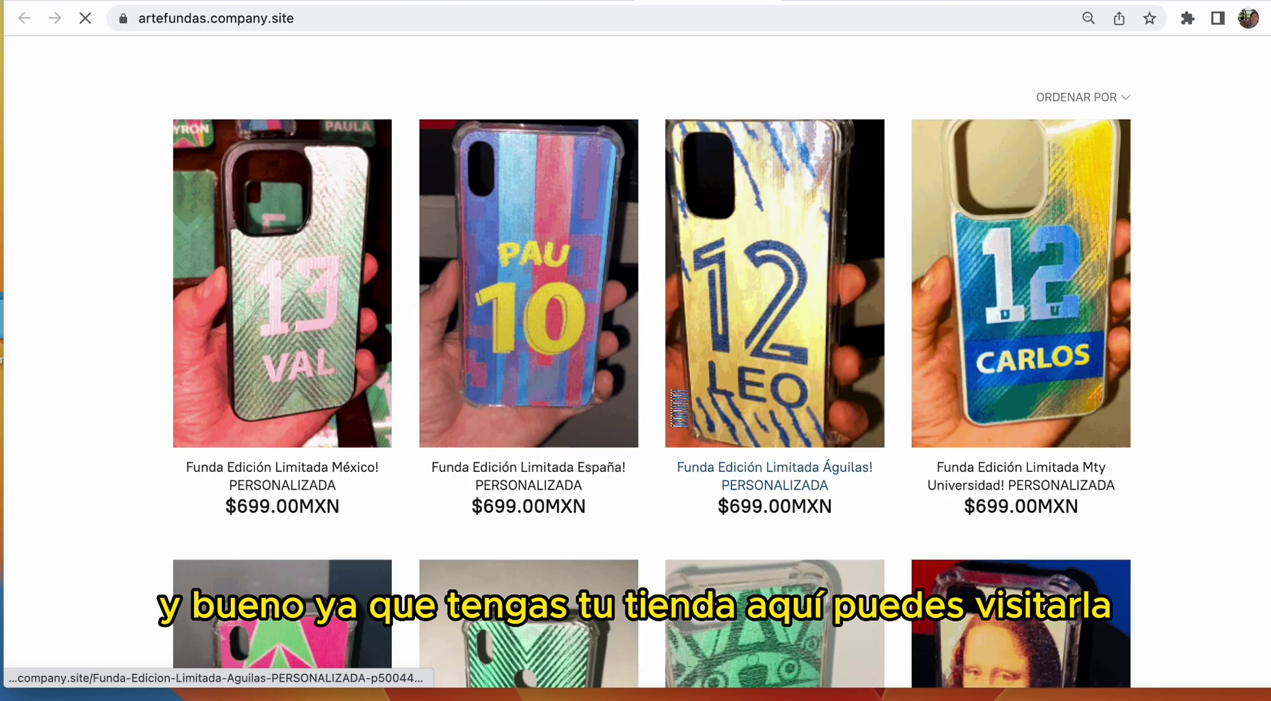
click(673, 396)
scroll(672, 396, down, 3)
scroll(671, 394, up, 2)
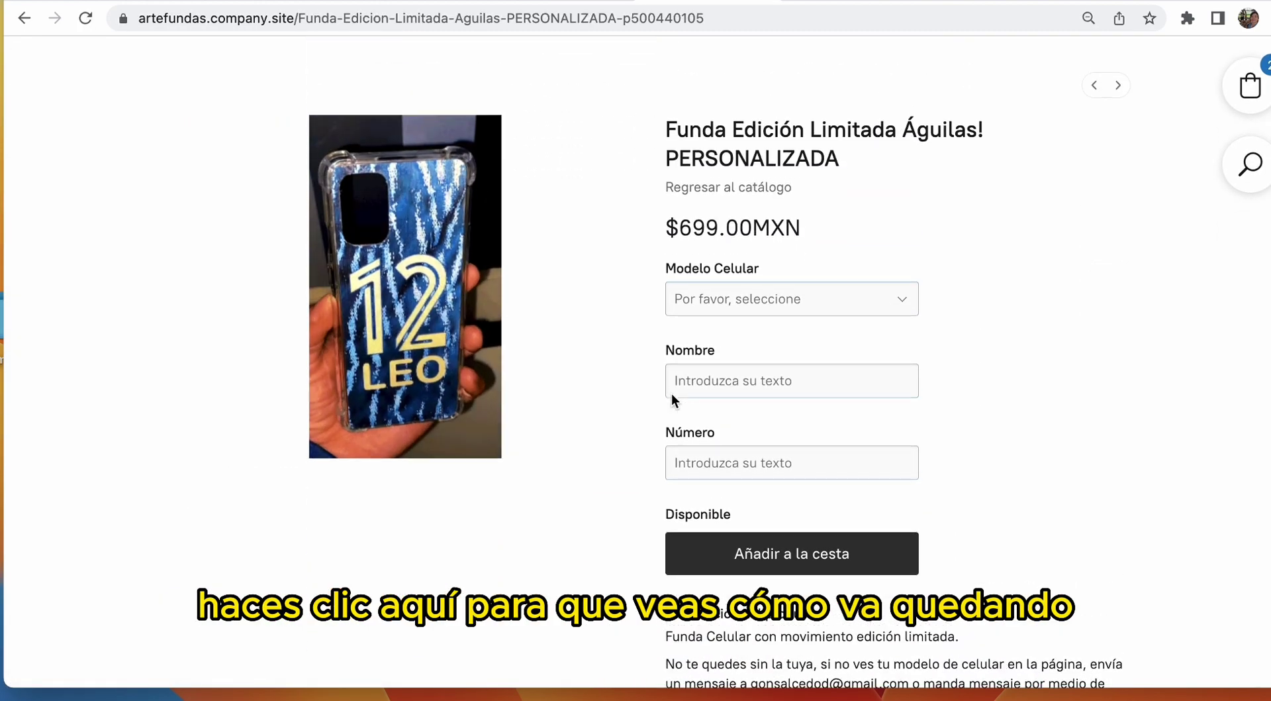